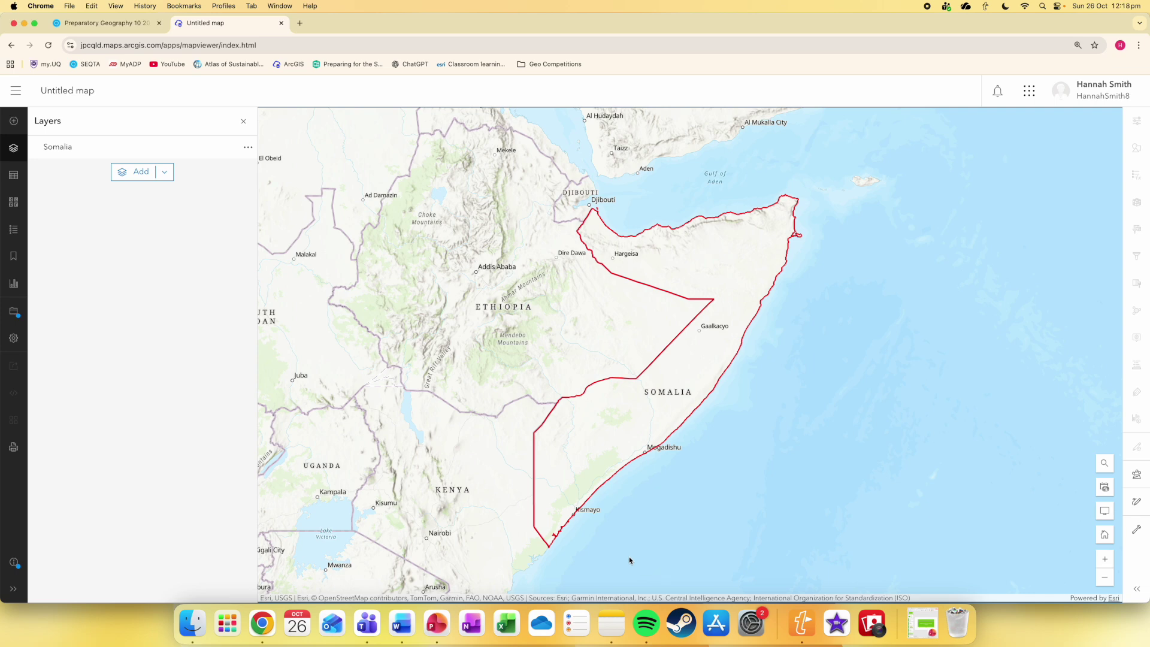
scroll(683, 277, "down", 2)
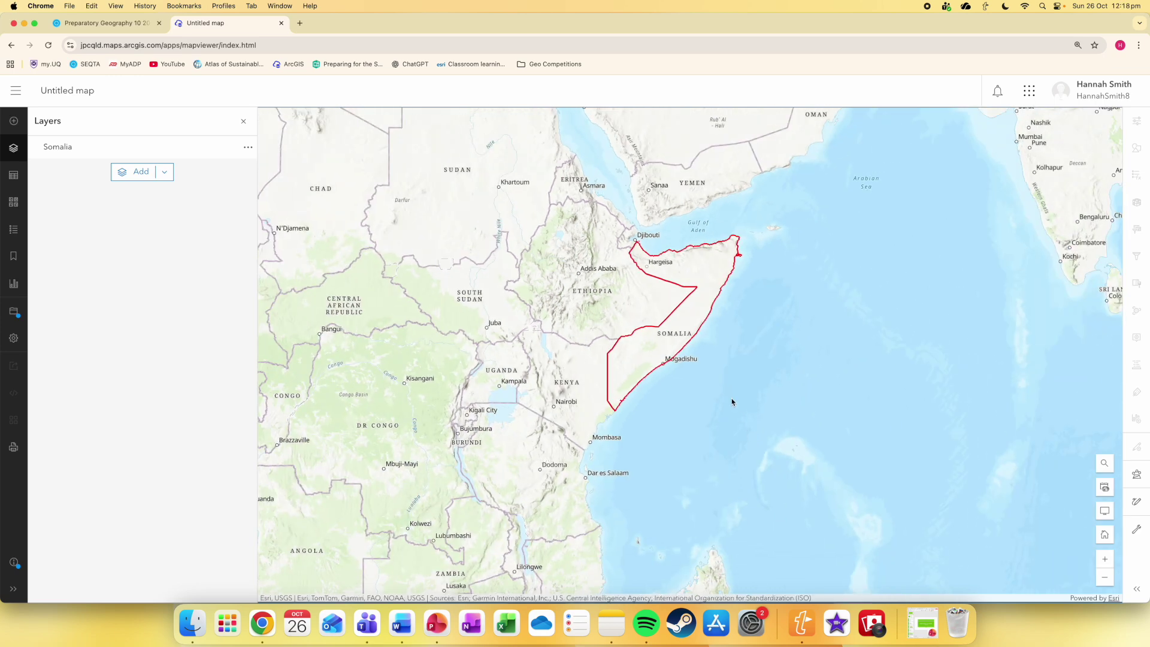
scroll(738, 416, "up", 2)
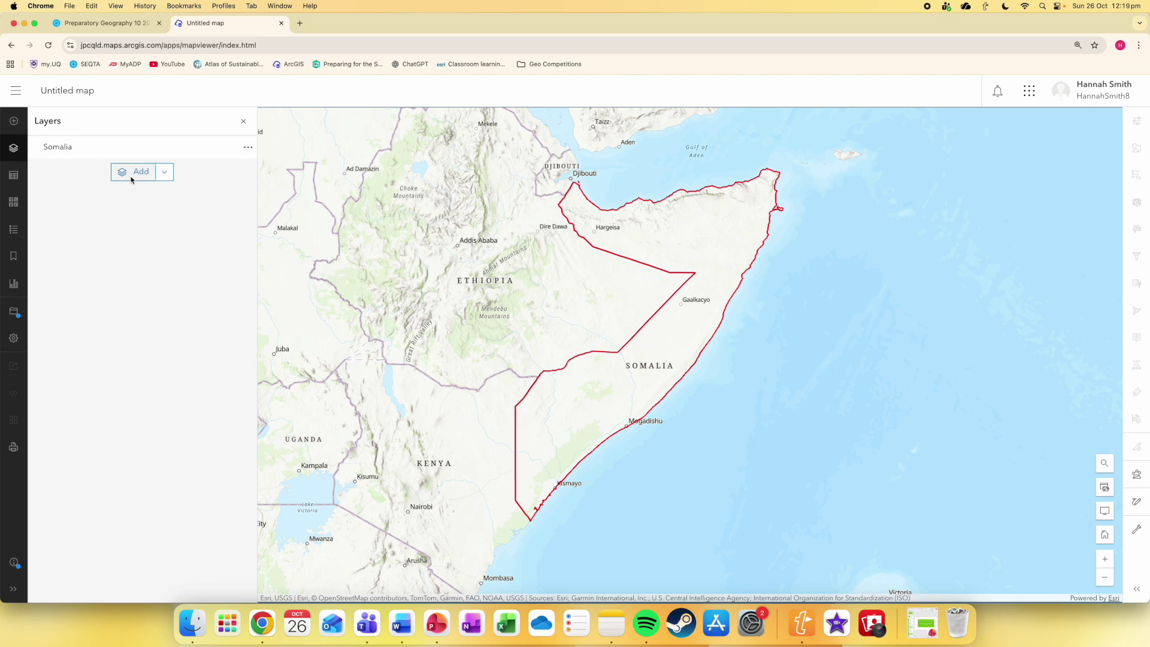
left_click(164, 174)
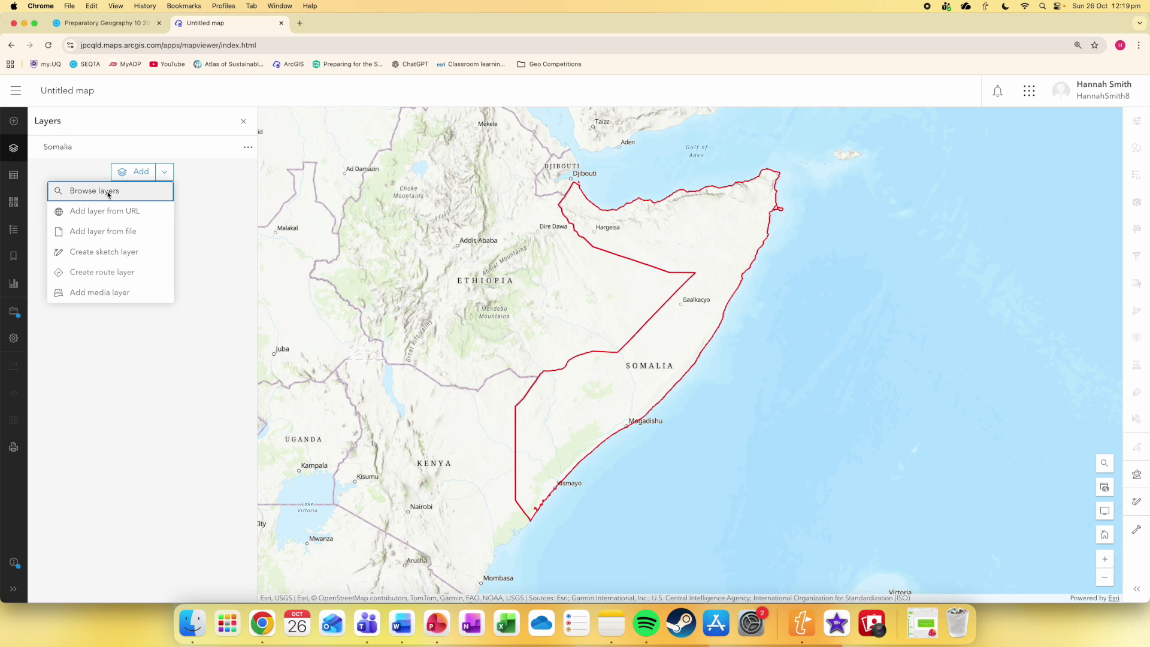
left_click(166, 173)
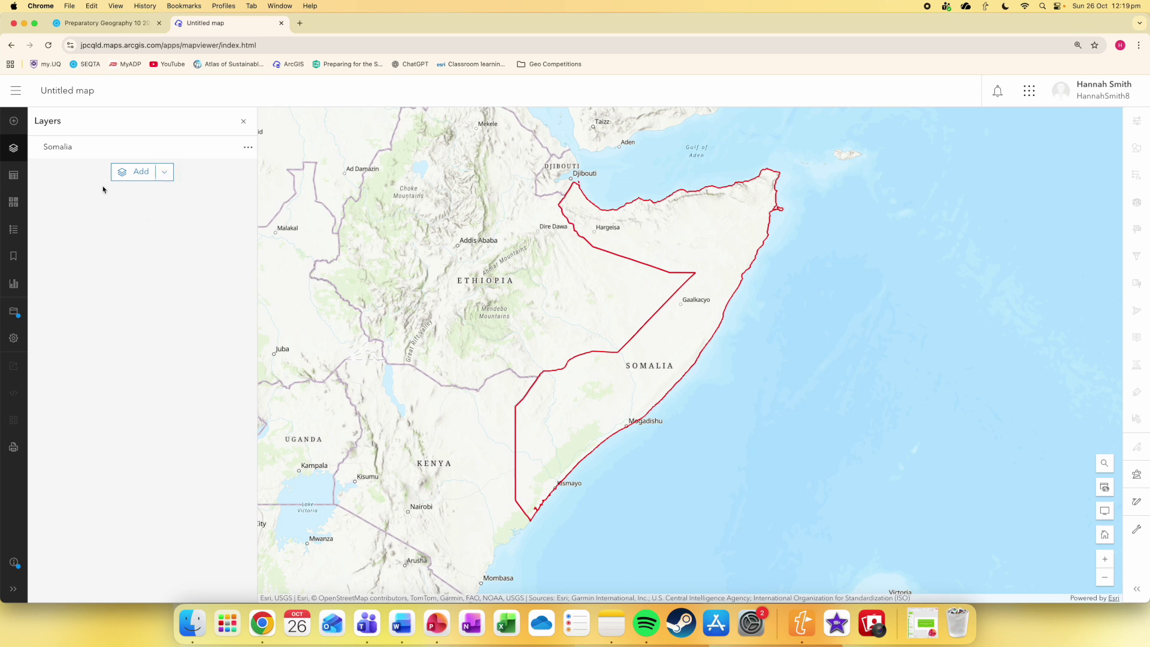
Browse for layers in ArcGIS Online and search for "somalia drought".
left_click(130, 175)
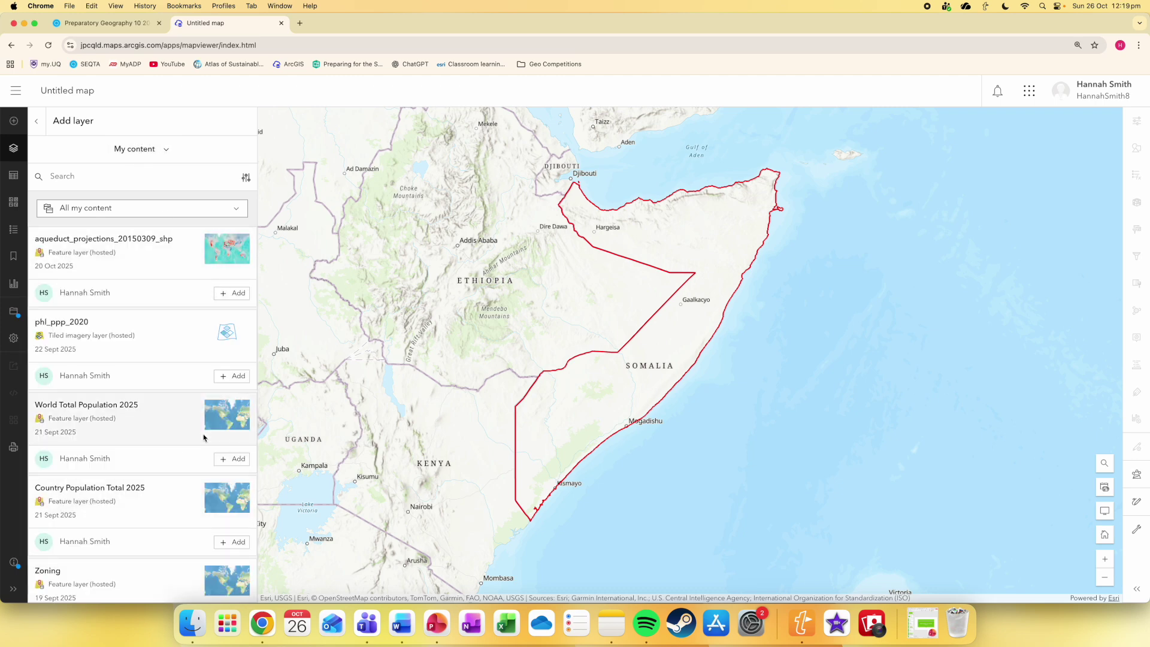
left_click(145, 150)
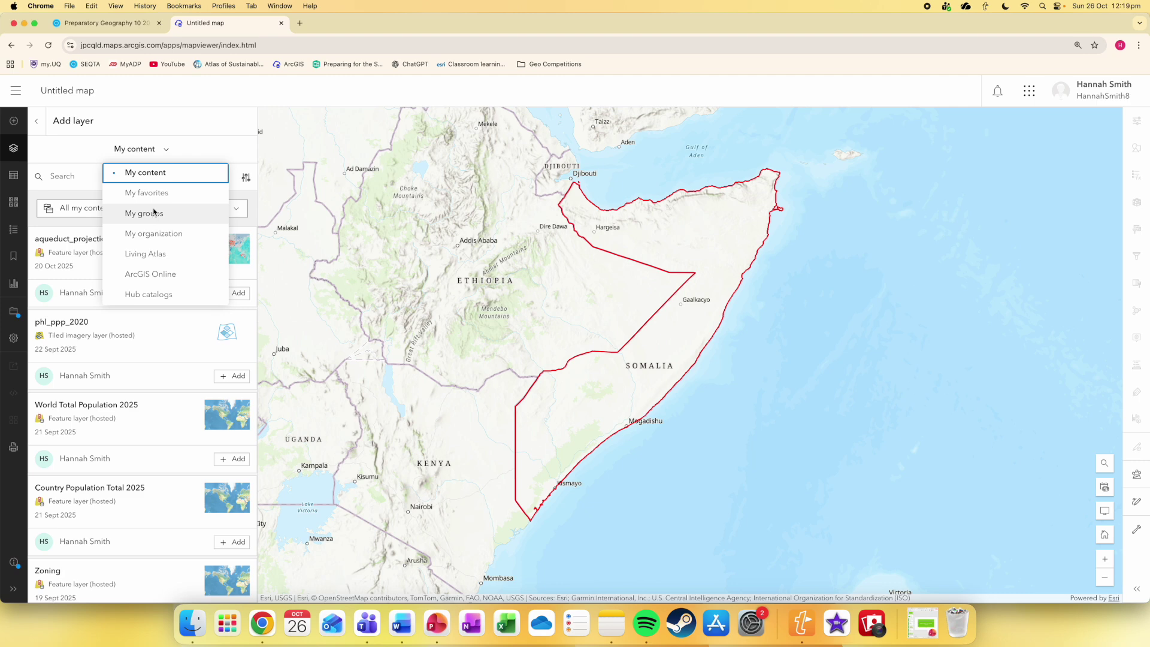
left_click(168, 278)
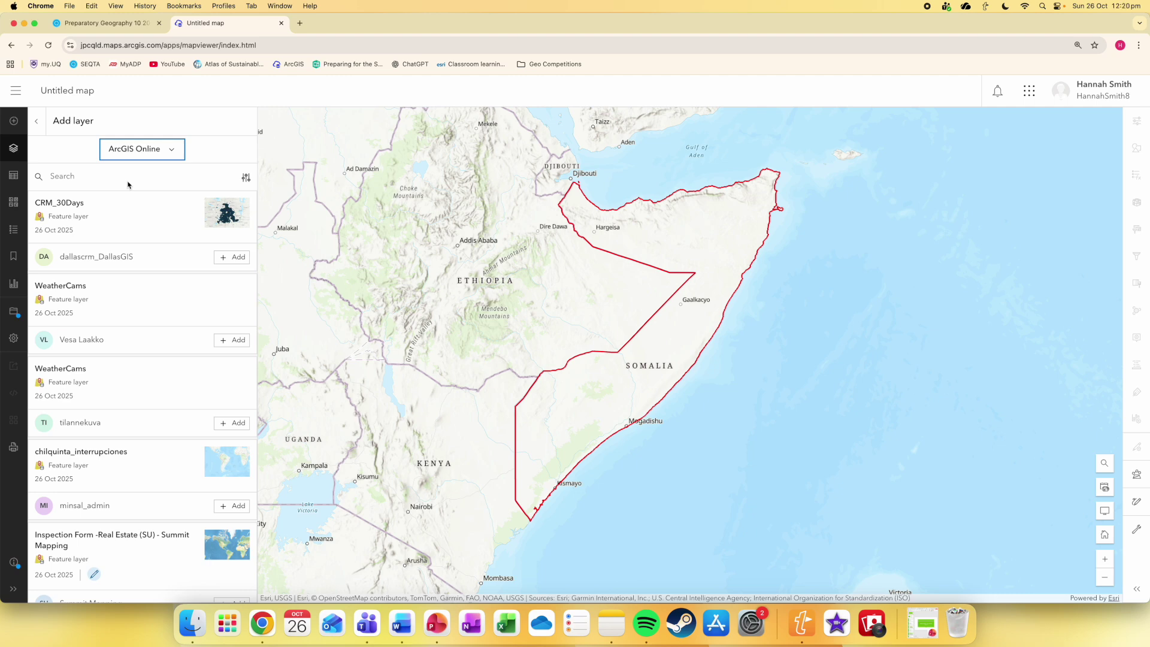
left_click(129, 173)
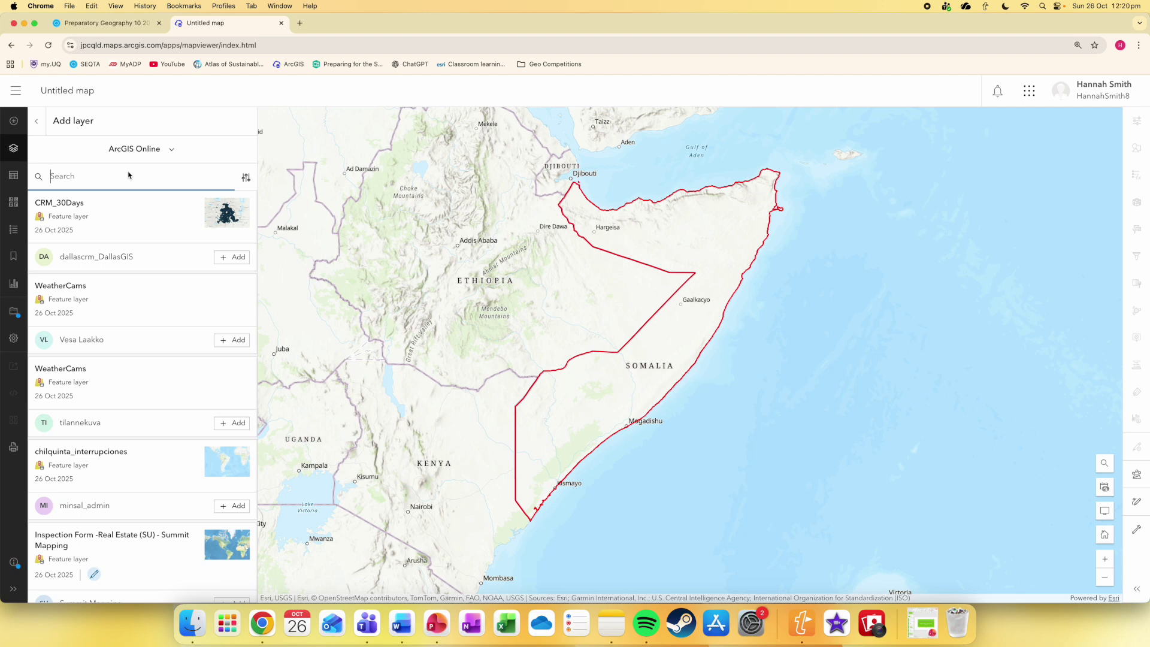
type("somalia drought")
key("Return")
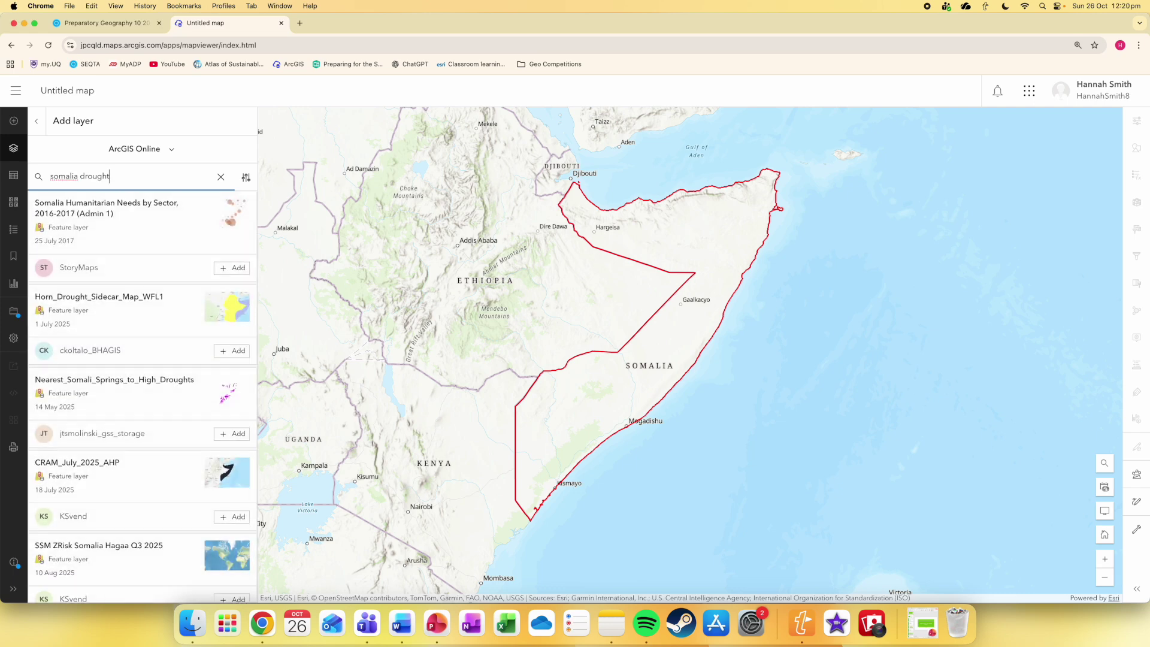
Review the overview of the Drought_BaselineIndicator feature layer among the results and add that layer to the map.
scroll(159, 224, "down", 2)
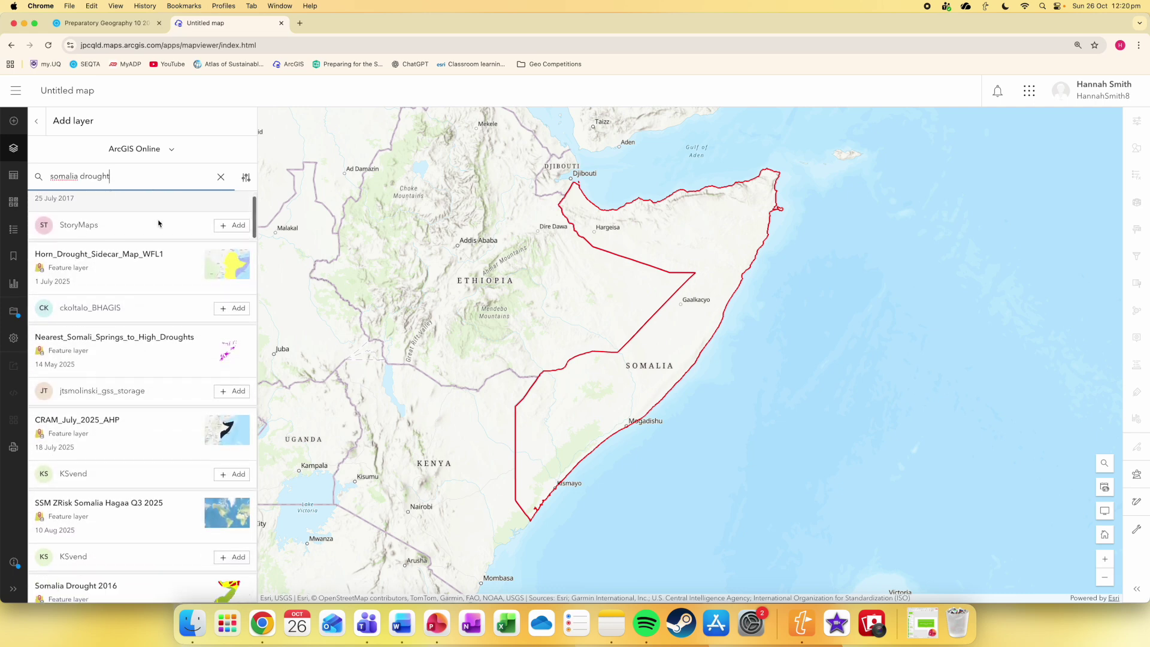
scroll(159, 224, "down", 8)
scroll(159, 224, "down", 7)
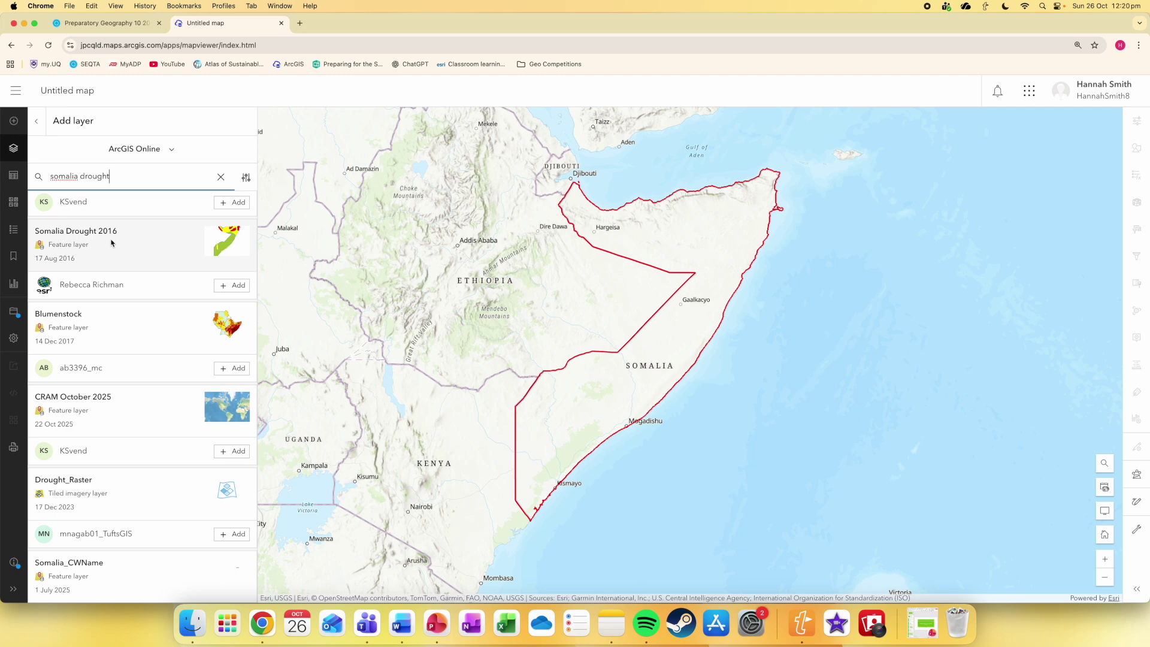
scroll(128, 262, "down", 5)
scroll(128, 261, "down", 8)
scroll(127, 261, "down", 2)
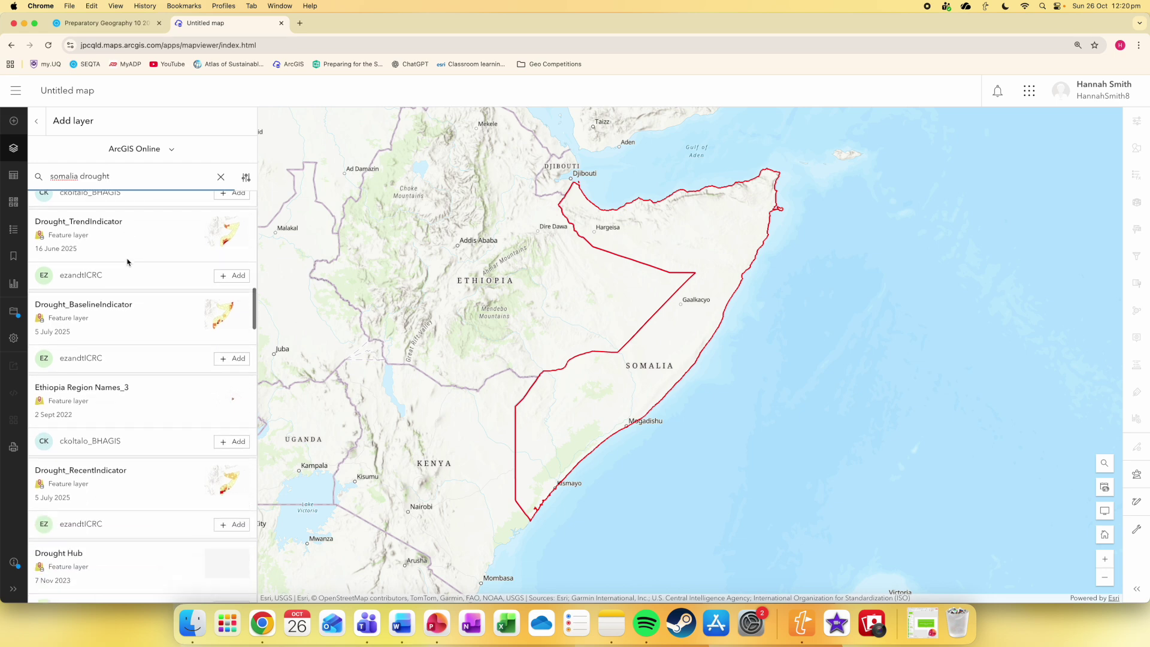
left_click(107, 323)
left_click(126, 232)
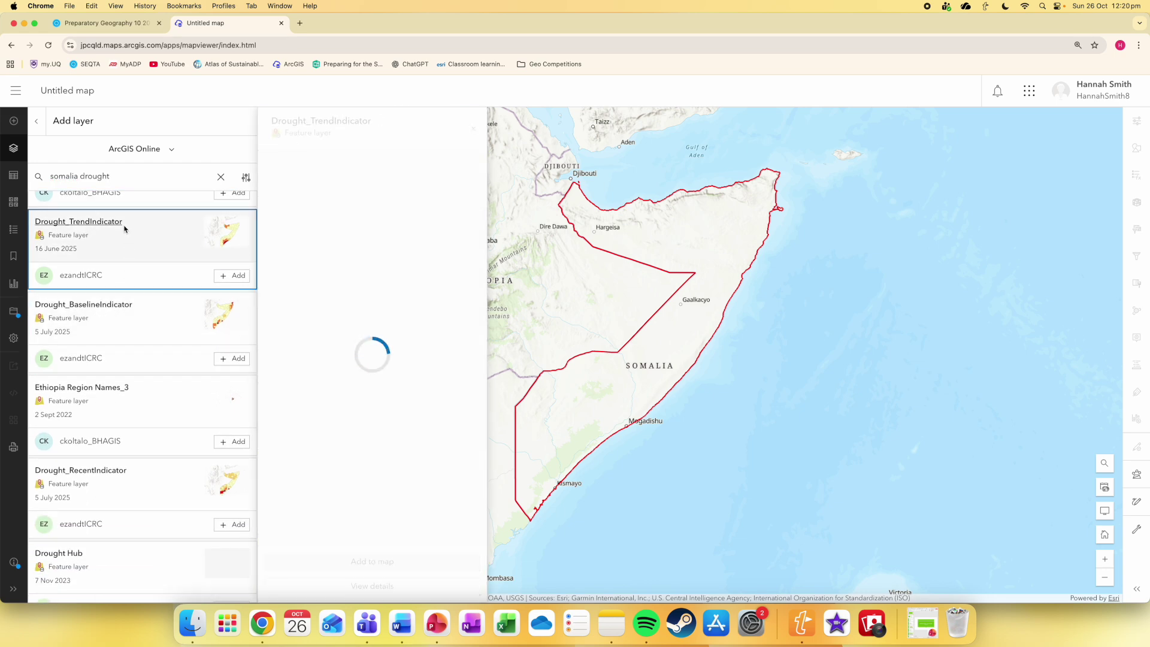
left_click(70, 331)
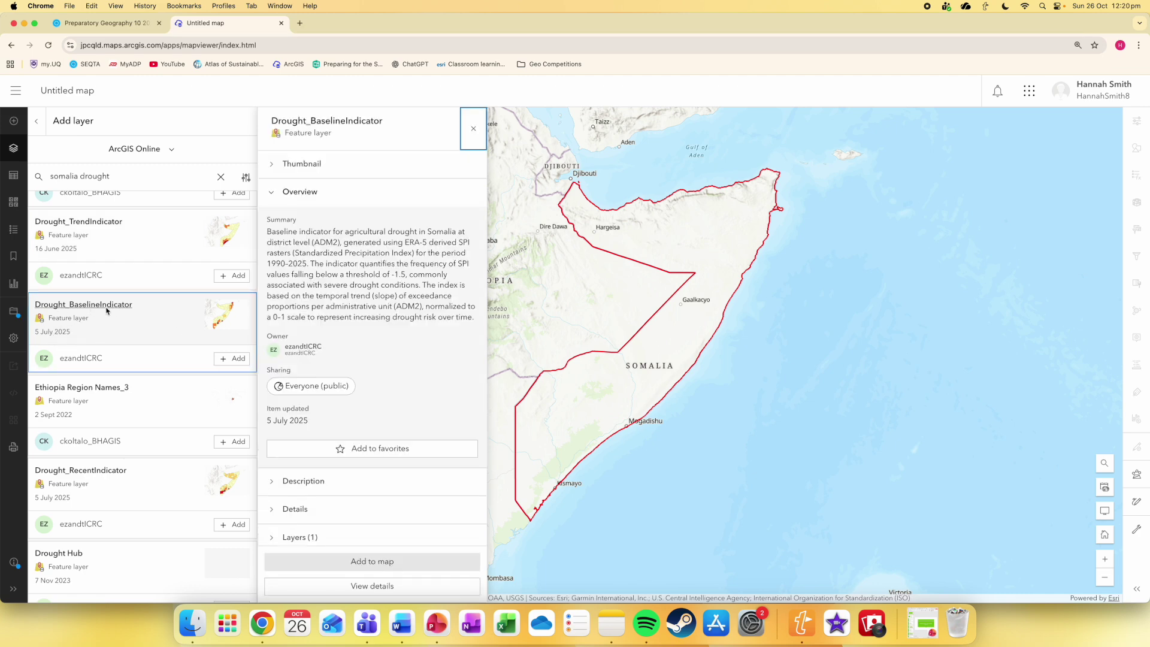
left_click(234, 360)
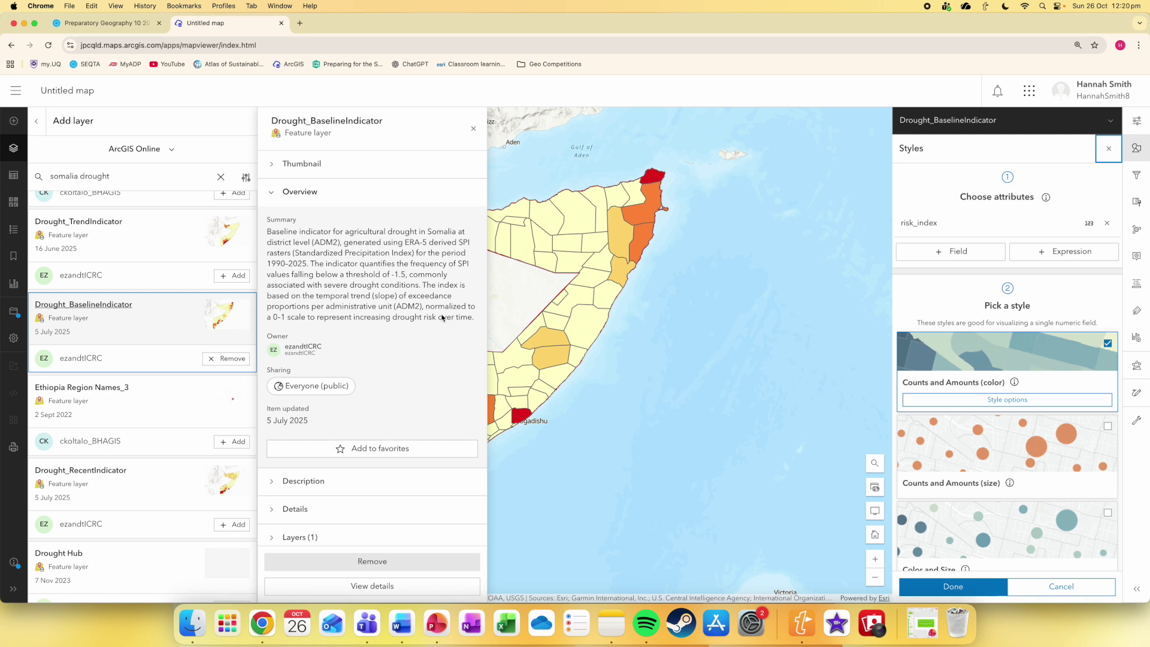
left_click(474, 128)
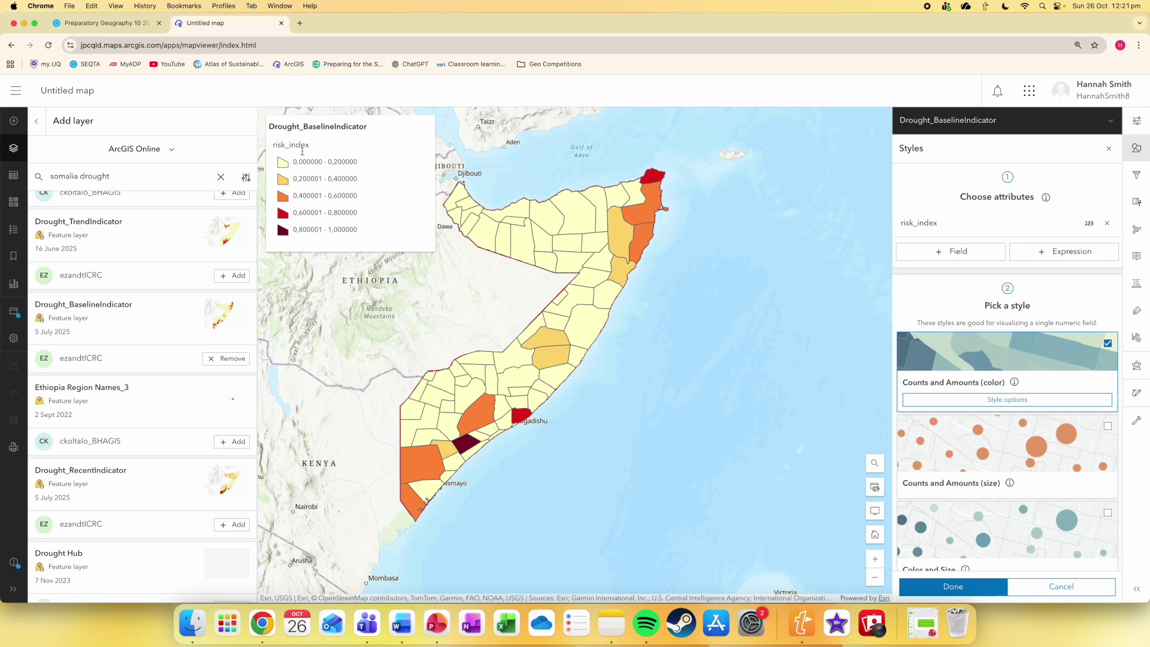
Examine the risk_index legend of the Drought_BaselineIndicator layer up close.
scroll(303, 150, "up", 5)
scroll(437, 244, "down", 1)
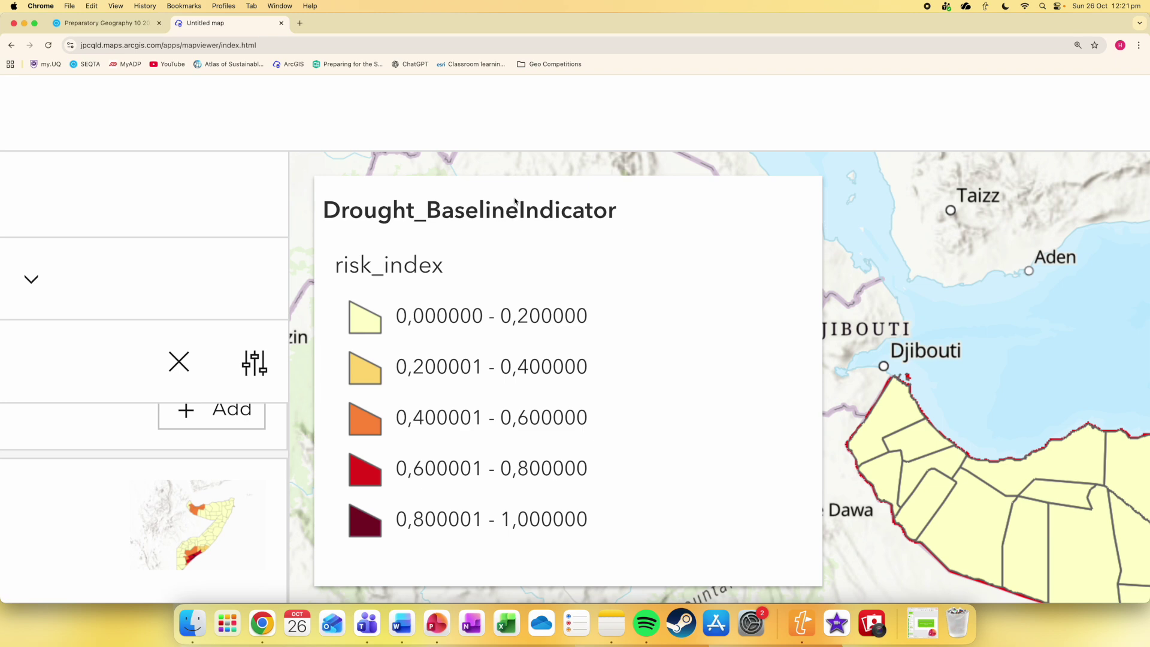
scroll(515, 202, "down", 5)
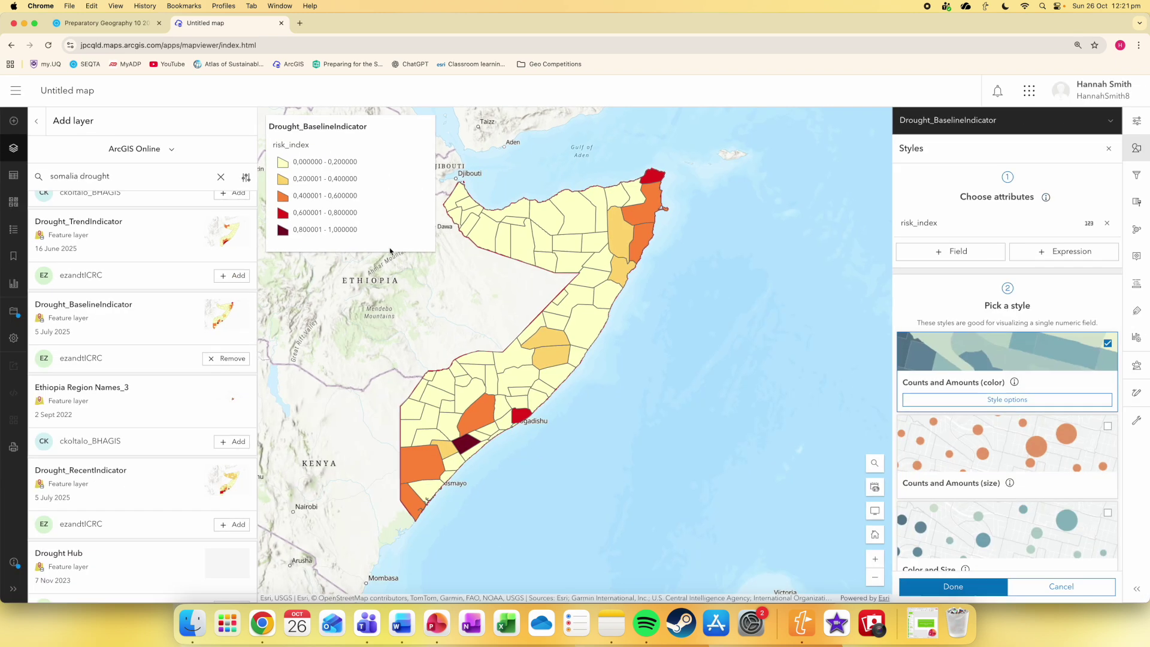
Search Google in a new browser tab for "drought baseline indicator risk index scores".
left_click(300, 23)
type("drought baseline i")
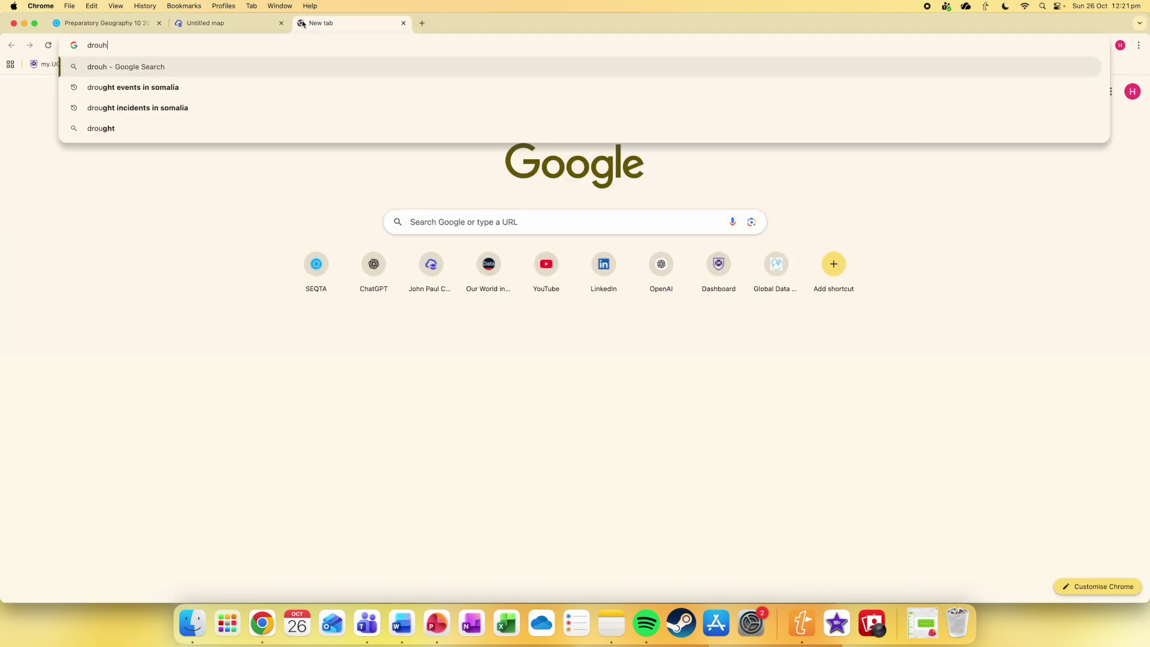
type("ndica")
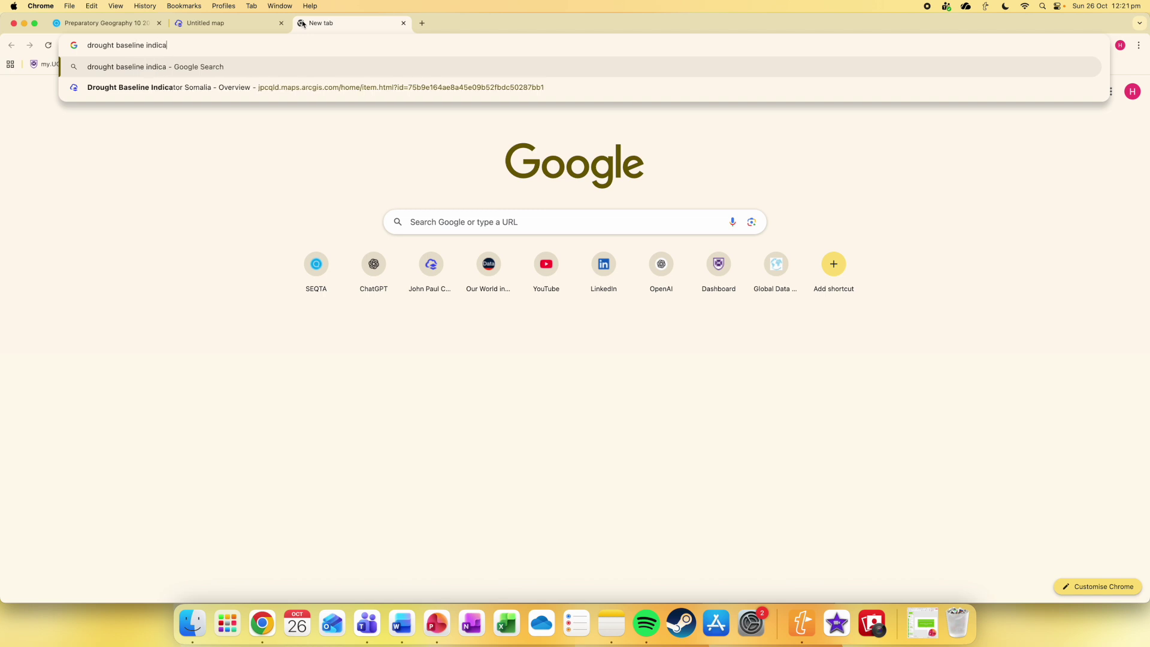
type("tor risk index scores")
key("Return")
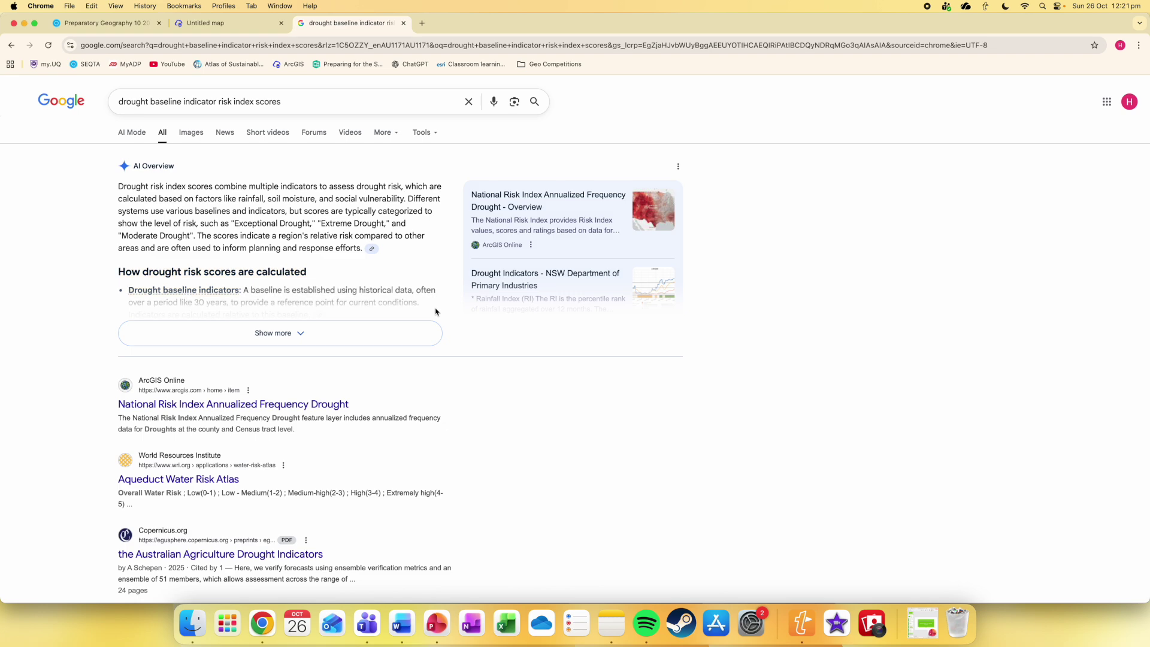
Scan the web results for an explanation of the scores, checking back against the map's risk_index legend.
scroll(274, 270, "down", 3)
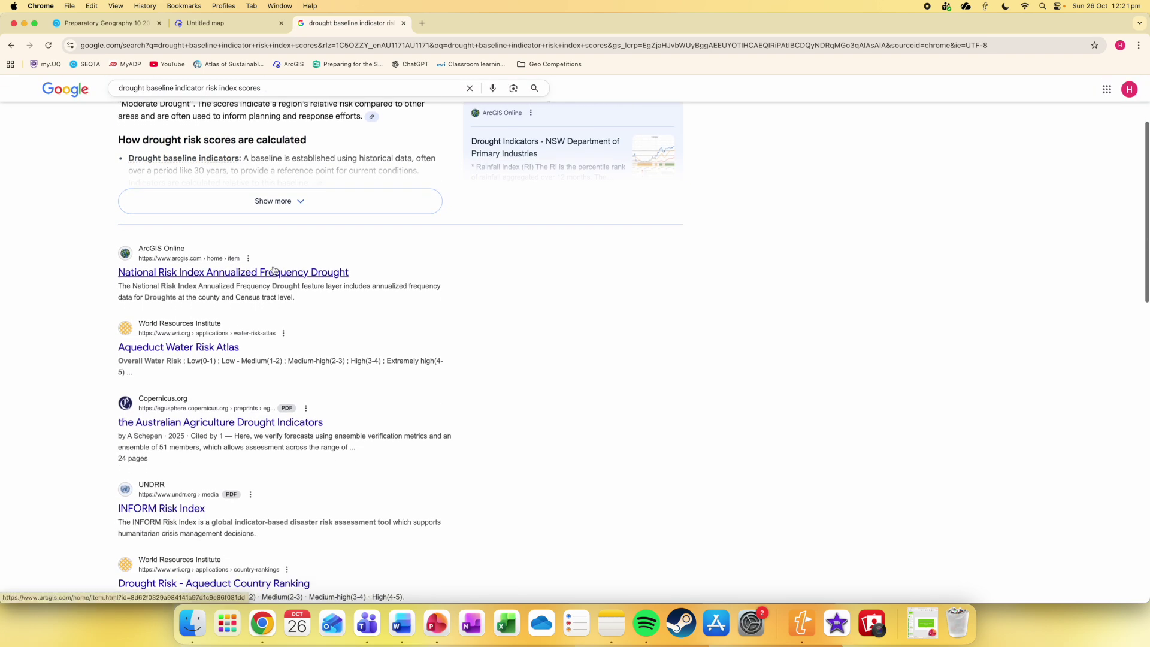
scroll(274, 270, "down", 2)
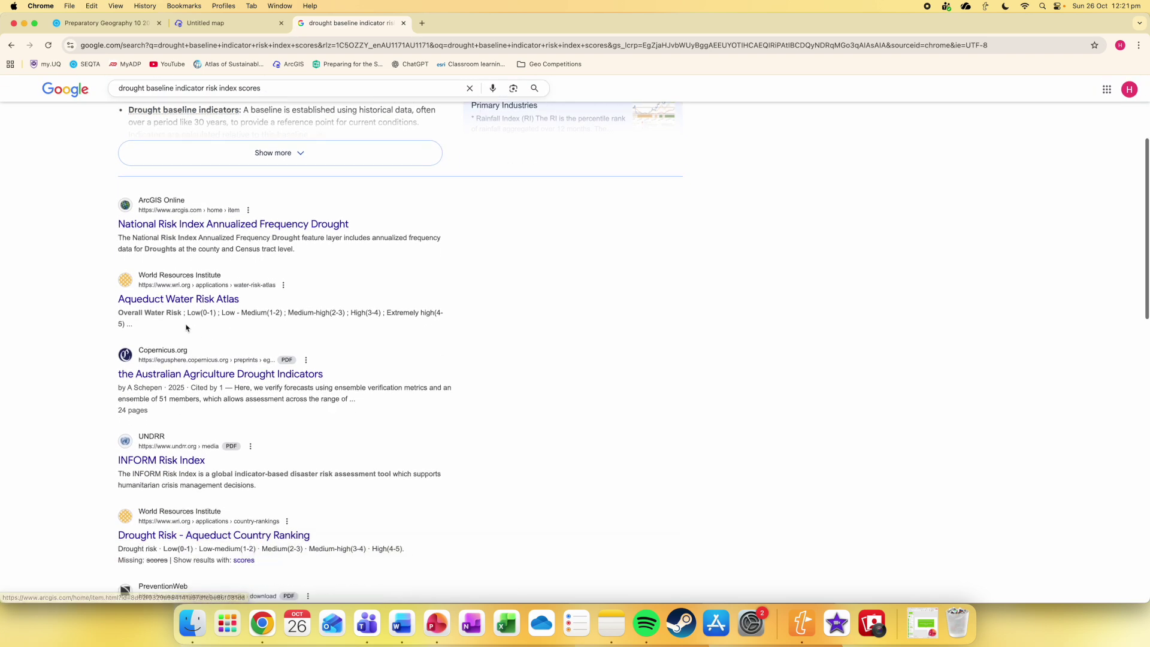
left_click(211, 22)
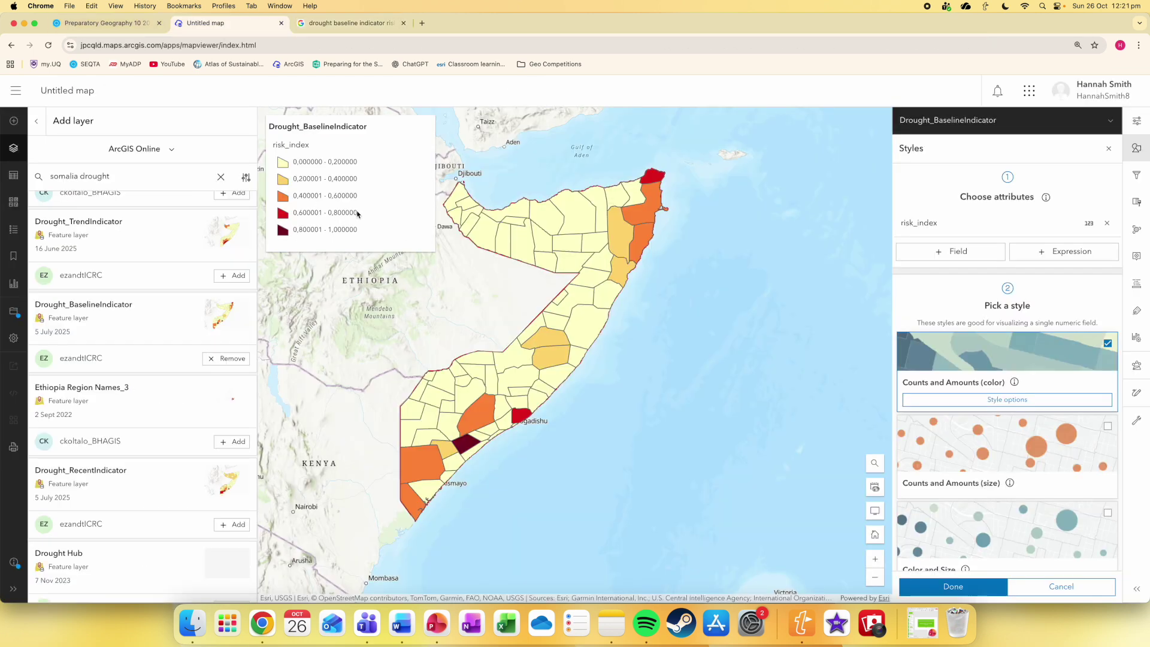
left_click(350, 24)
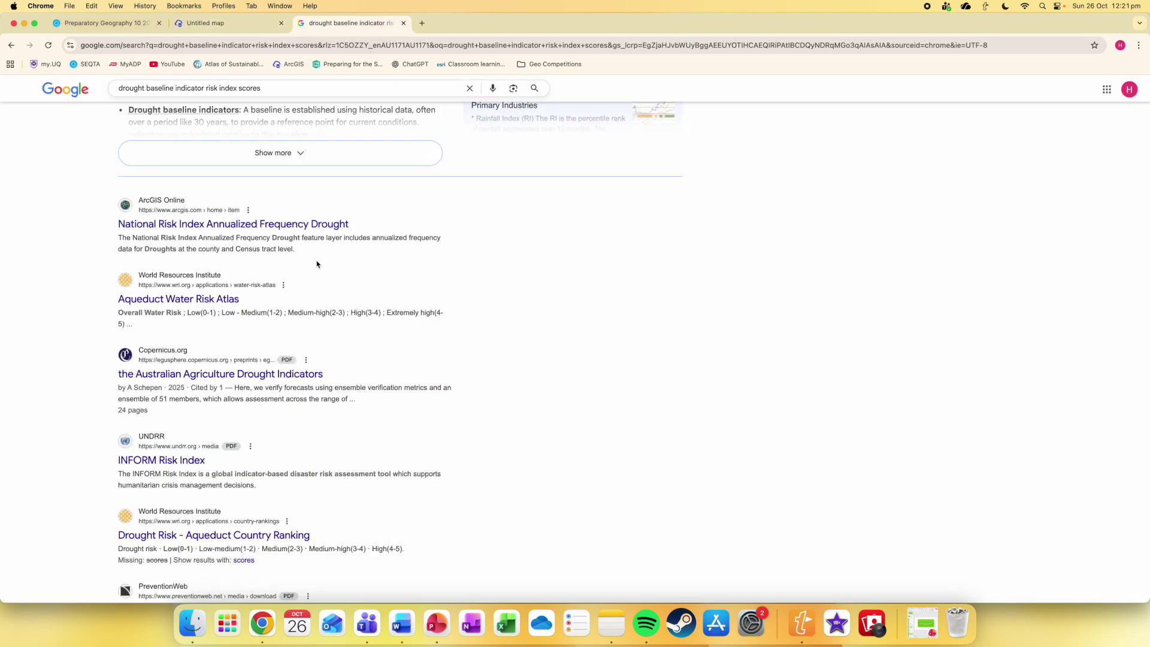
scroll(317, 264, "down", 2)
scroll(317, 264, "up", 5)
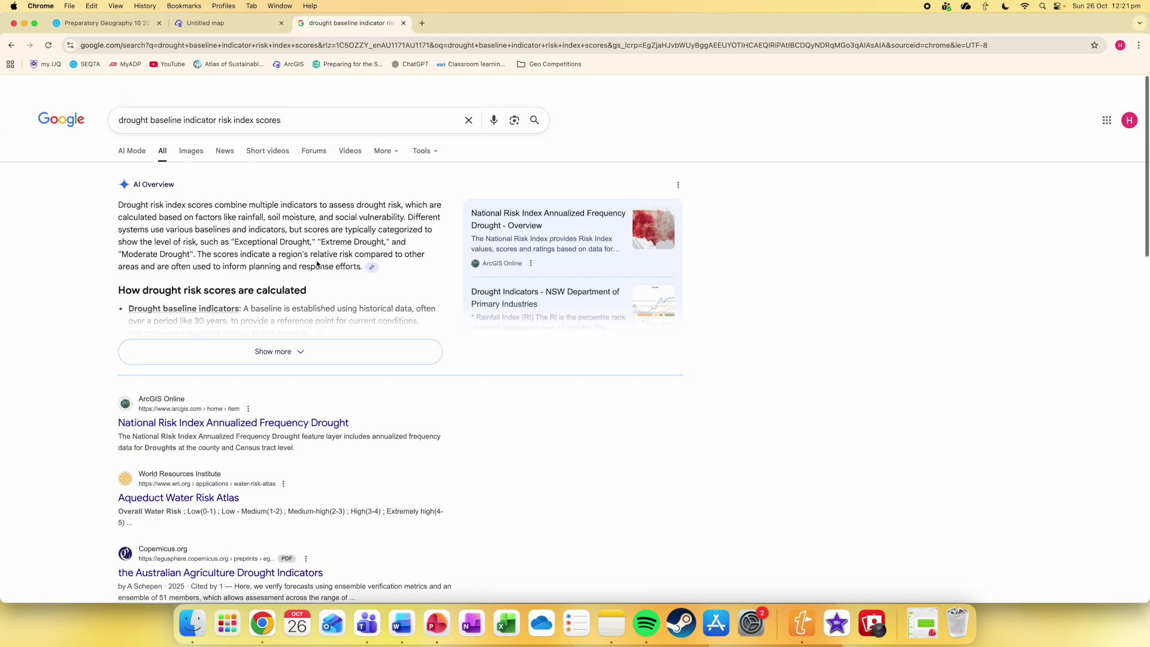
Expand the AI Overview and read how drought risk scores are calculated and categorised.
left_click(298, 334)
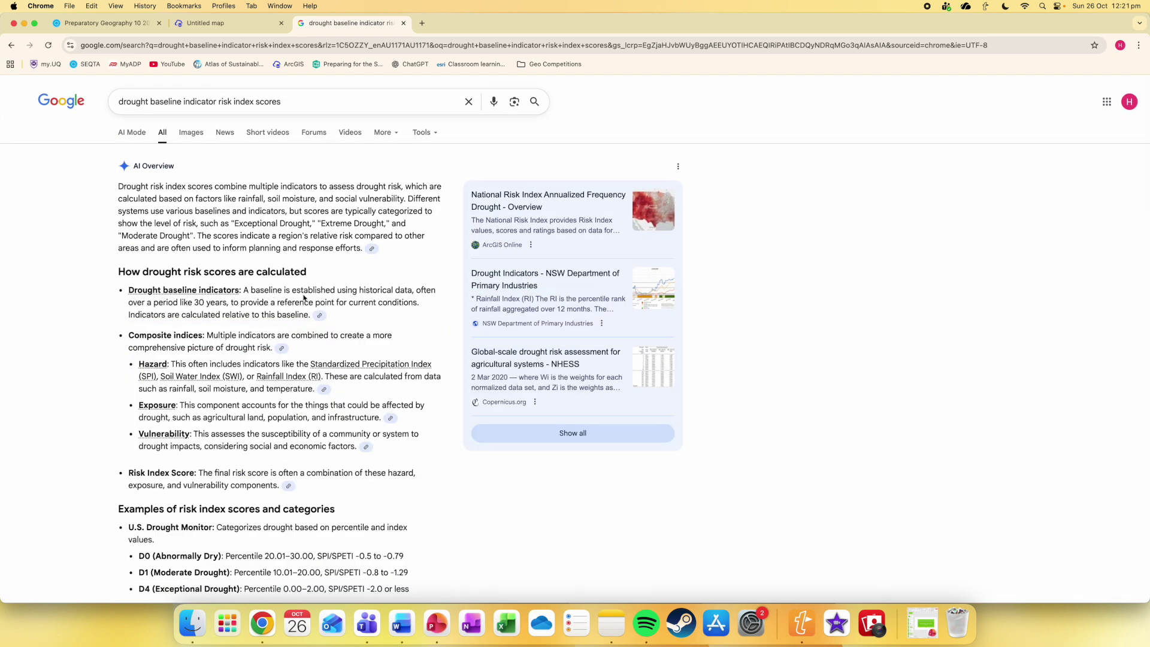
scroll(304, 298, "down", 1)
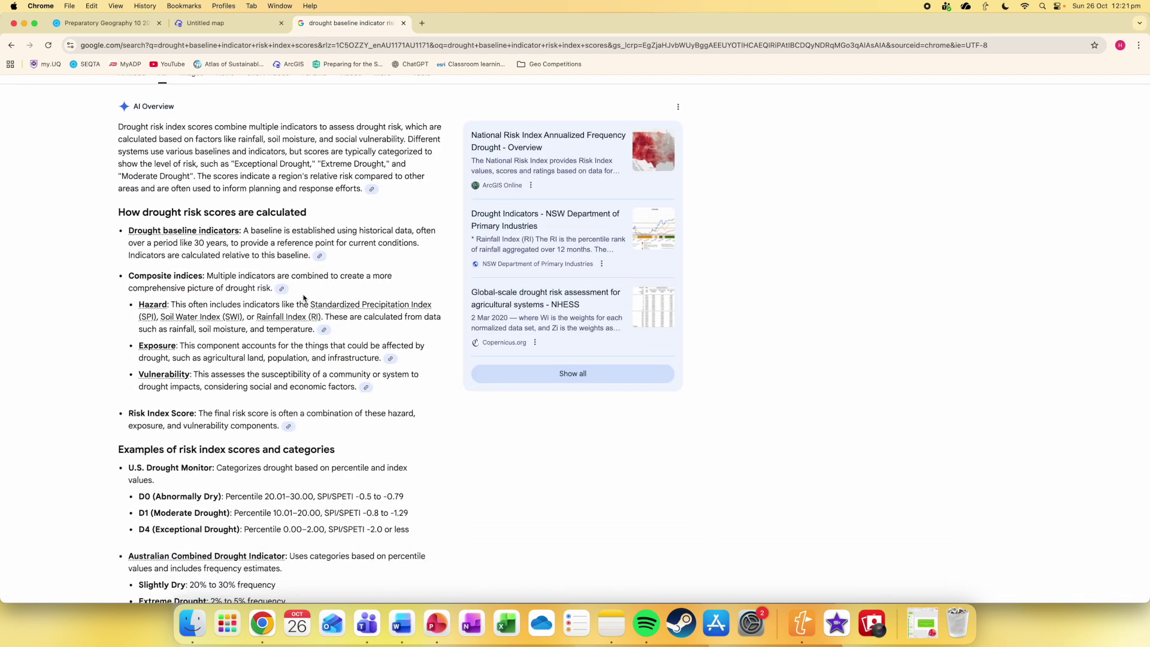
scroll(304, 298, "down", 3)
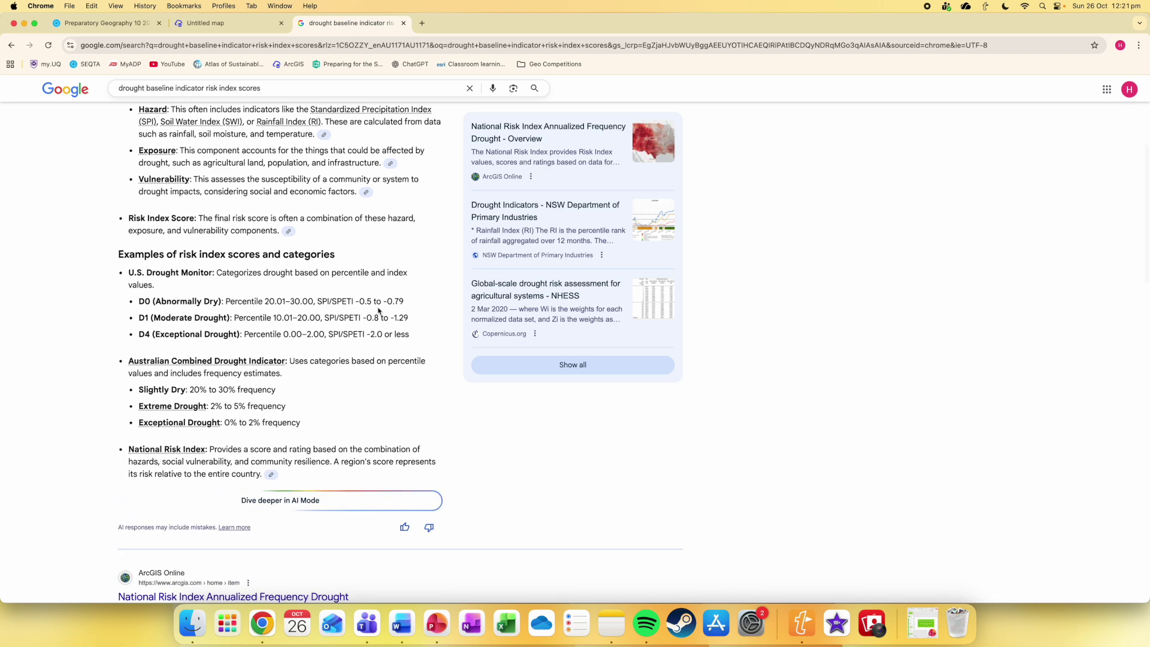
scroll(299, 302, "down", 1)
scroll(297, 304, "up", 5)
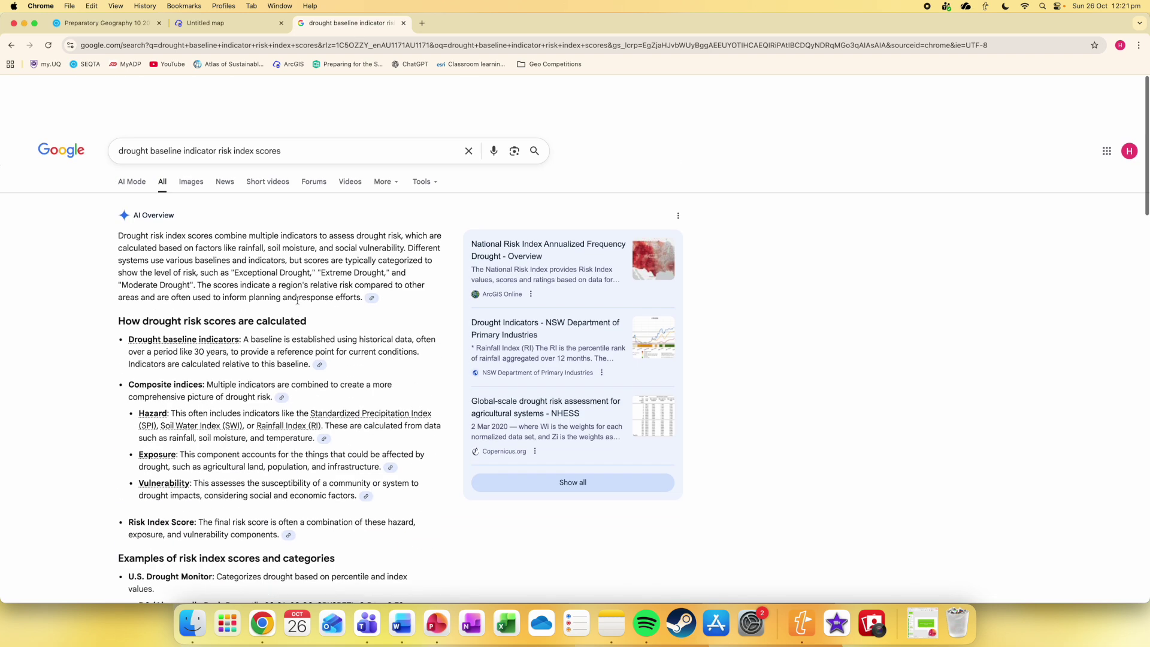
Refine the Google search to "drought baseline indicator risk index scores 0-1".
scroll(303, 113, "down", 1)
left_click(303, 108)
type("0-1")
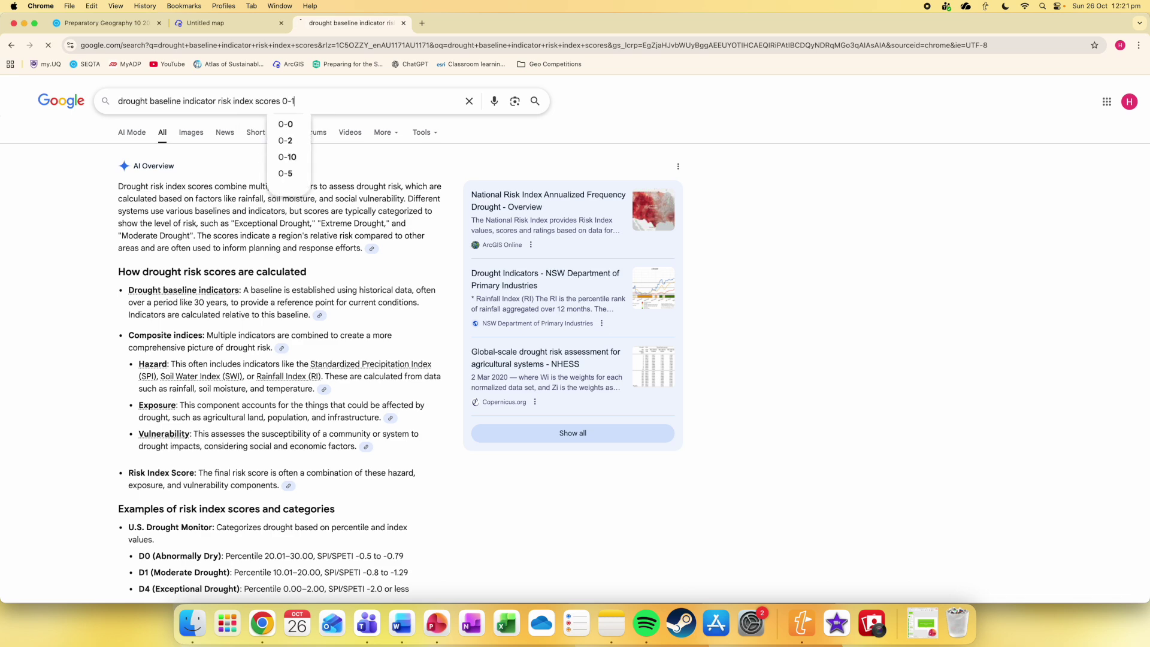
key("Return")
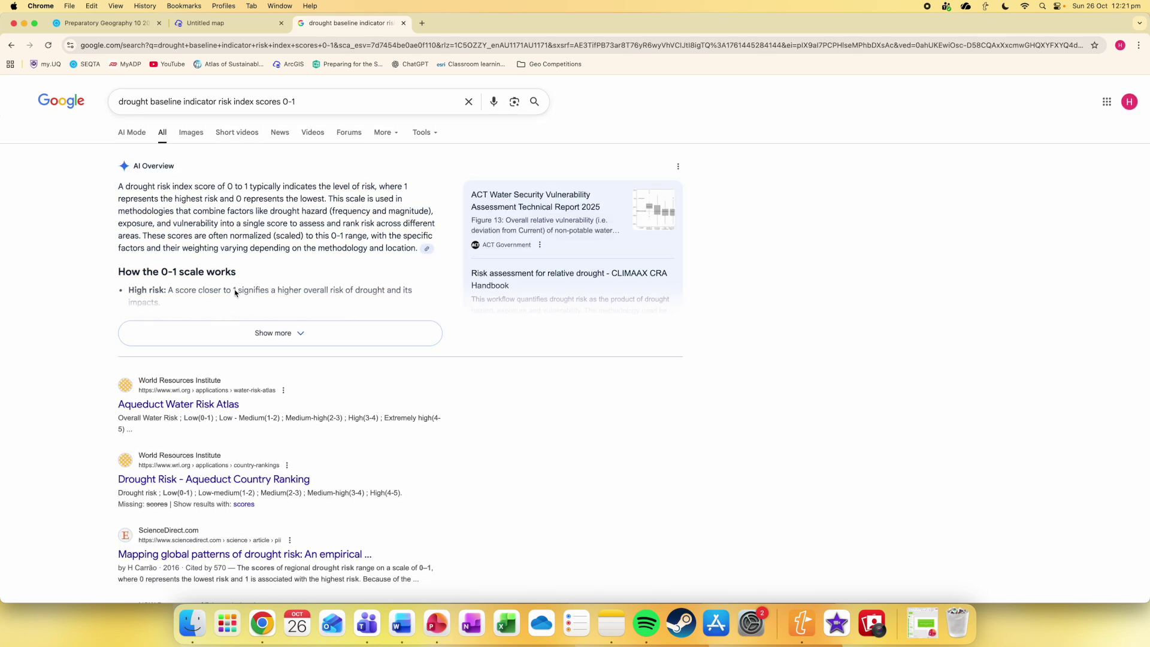
Read the full AI Overview explanation of the 0–1 drought risk scale and return to the Somalia map.
left_click_drag(126, 187, 327, 202)
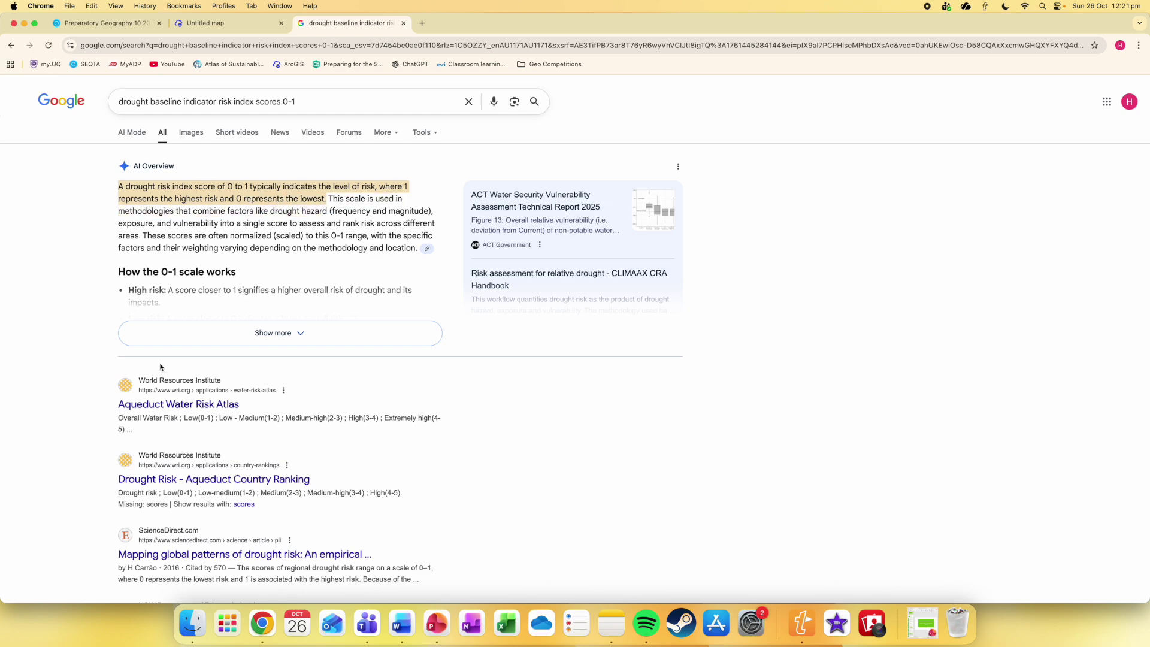
left_click(179, 335)
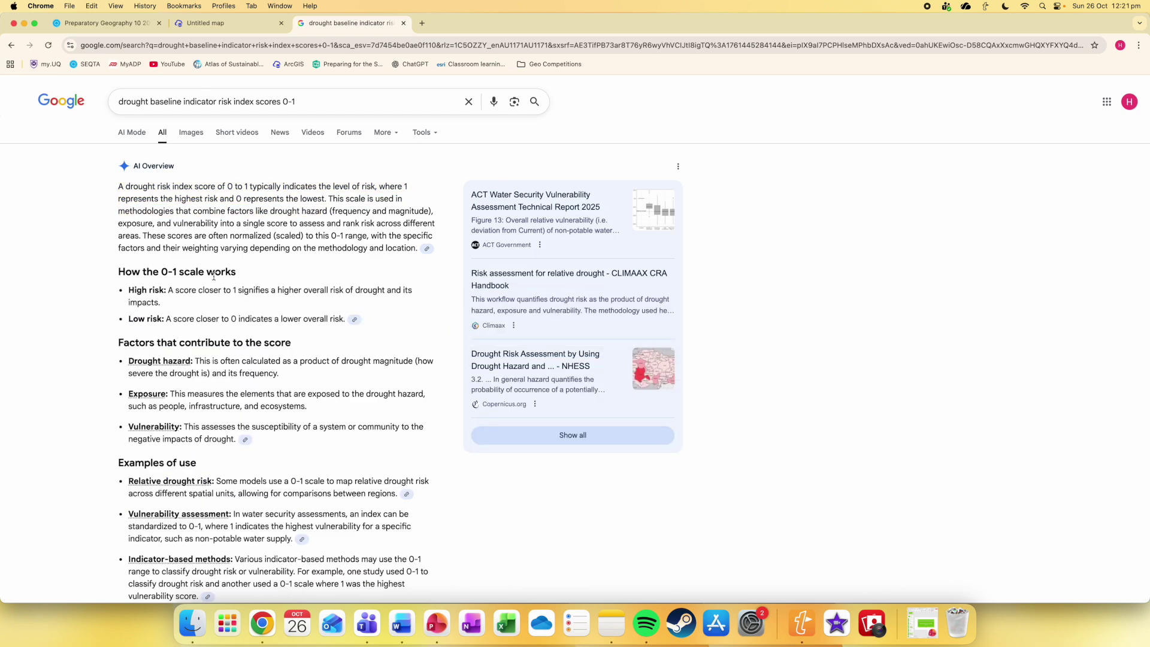
left_click(205, 23)
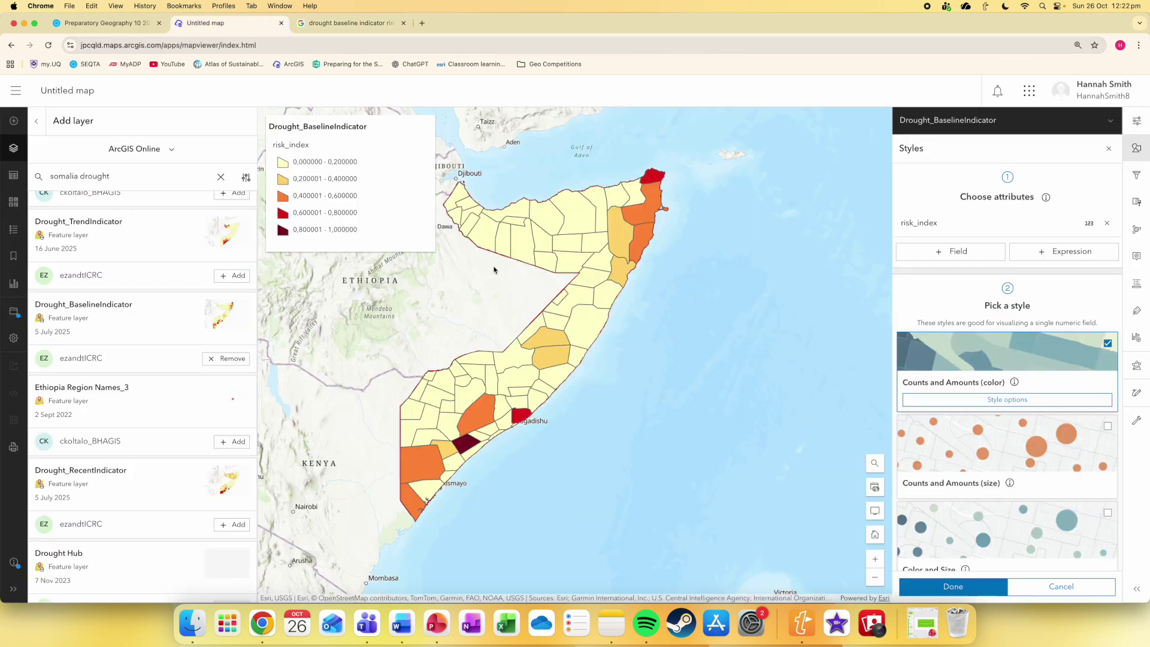
Browse the available styles for Drought_BaselineIndicator and open the style options for Counts and Amounts (color).
scroll(987, 348, "down", 5)
scroll(987, 349, "down", 3)
scroll(994, 324, "up", 5)
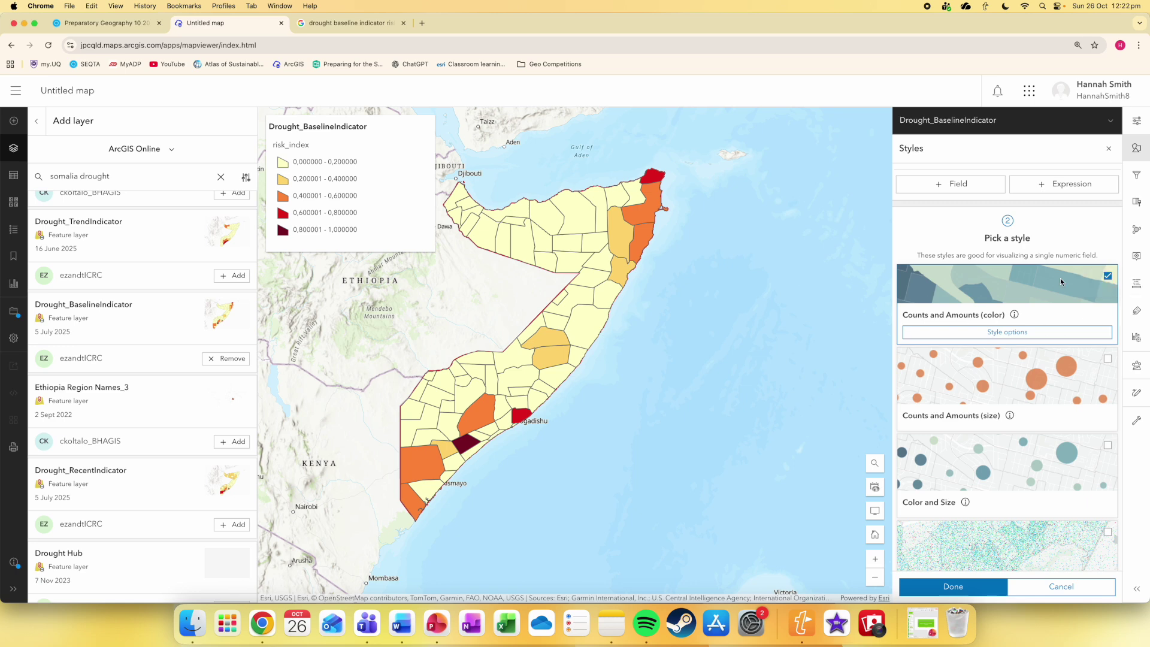
scroll(1002, 349, "down", 4)
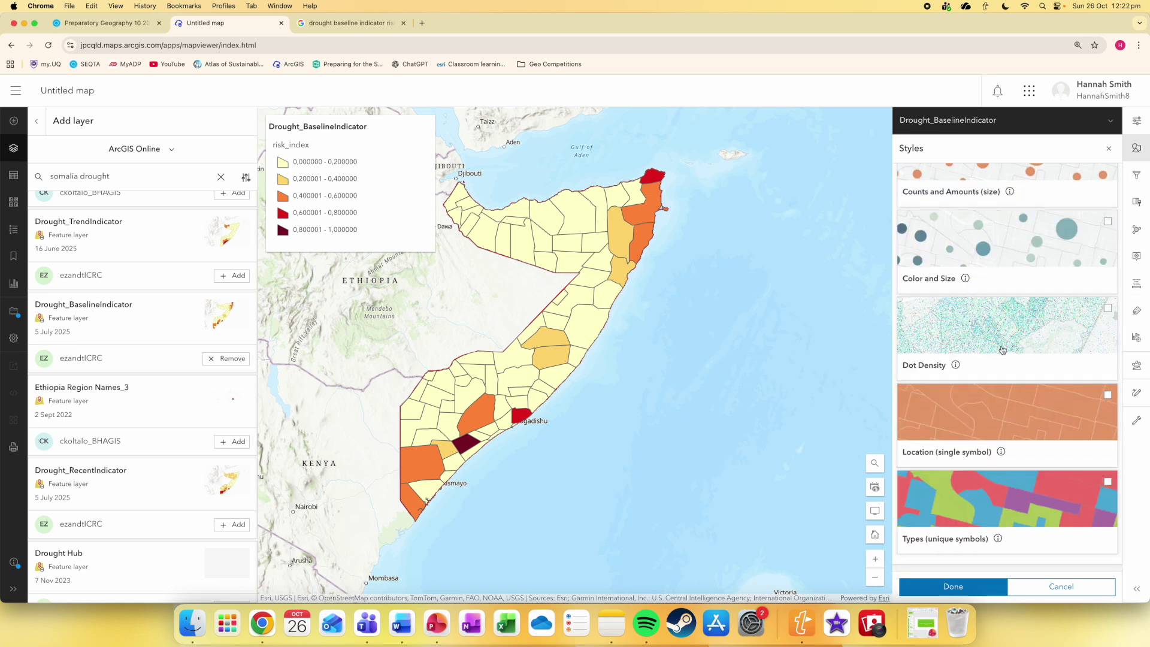
scroll(1002, 347, "up", 5)
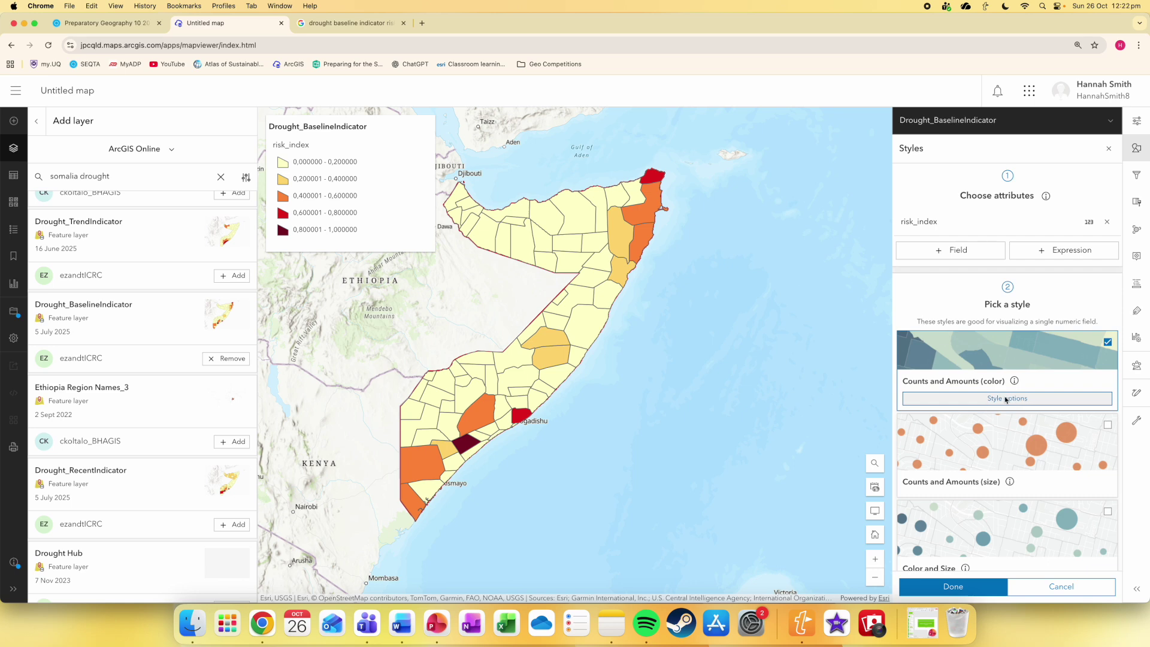
left_click(986, 403)
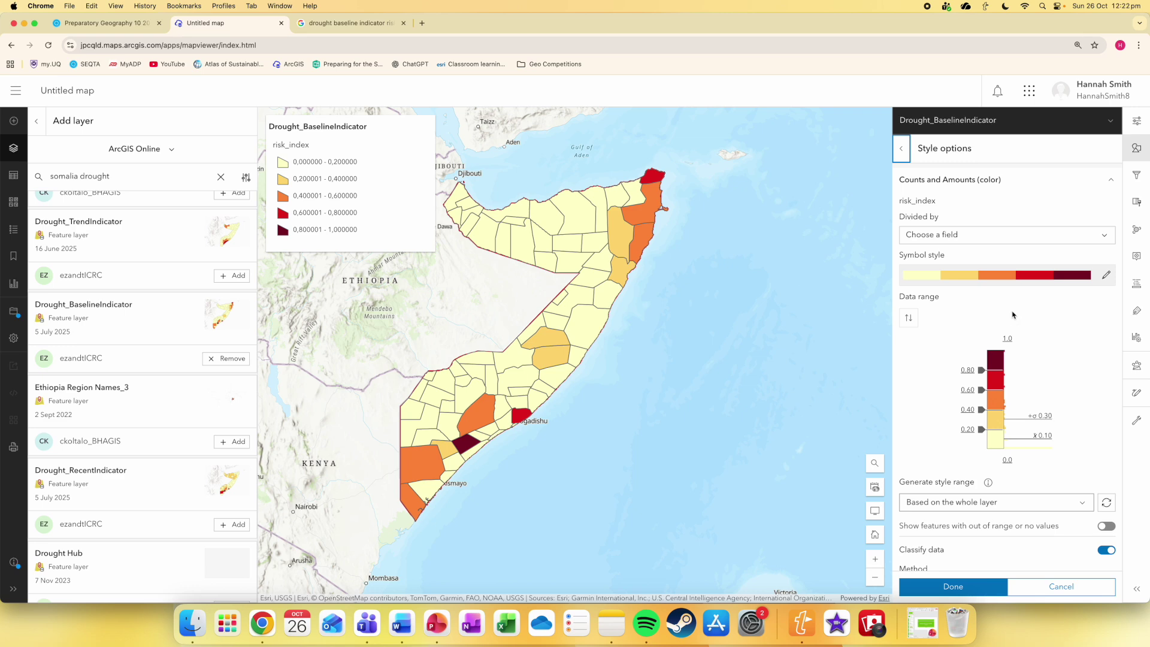
Examine the risk_index data range, classification method and class colours in the style options.
scroll(1012, 314, "down", 2)
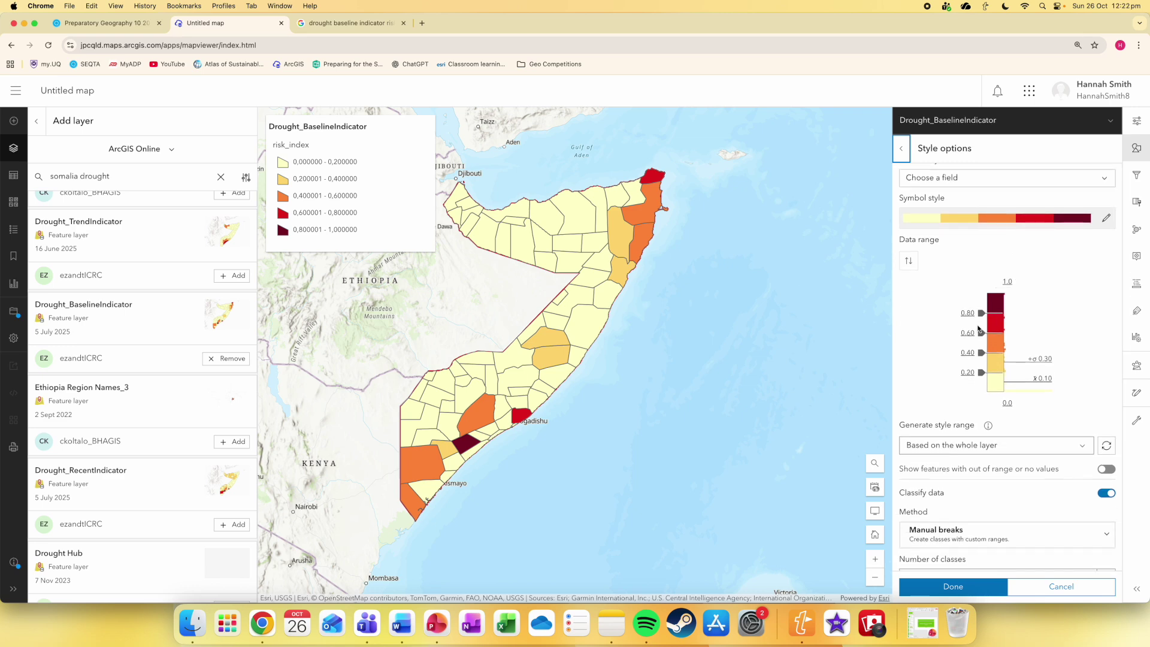
scroll(1034, 349, "down", 5)
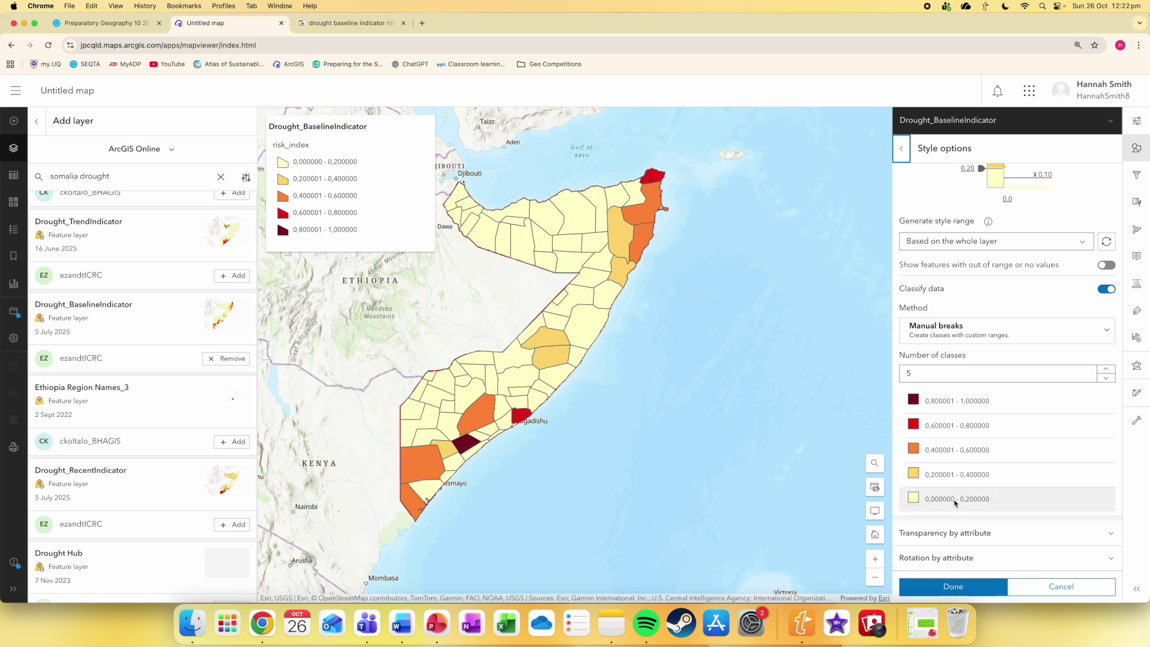
scroll(980, 429, "up", 6)
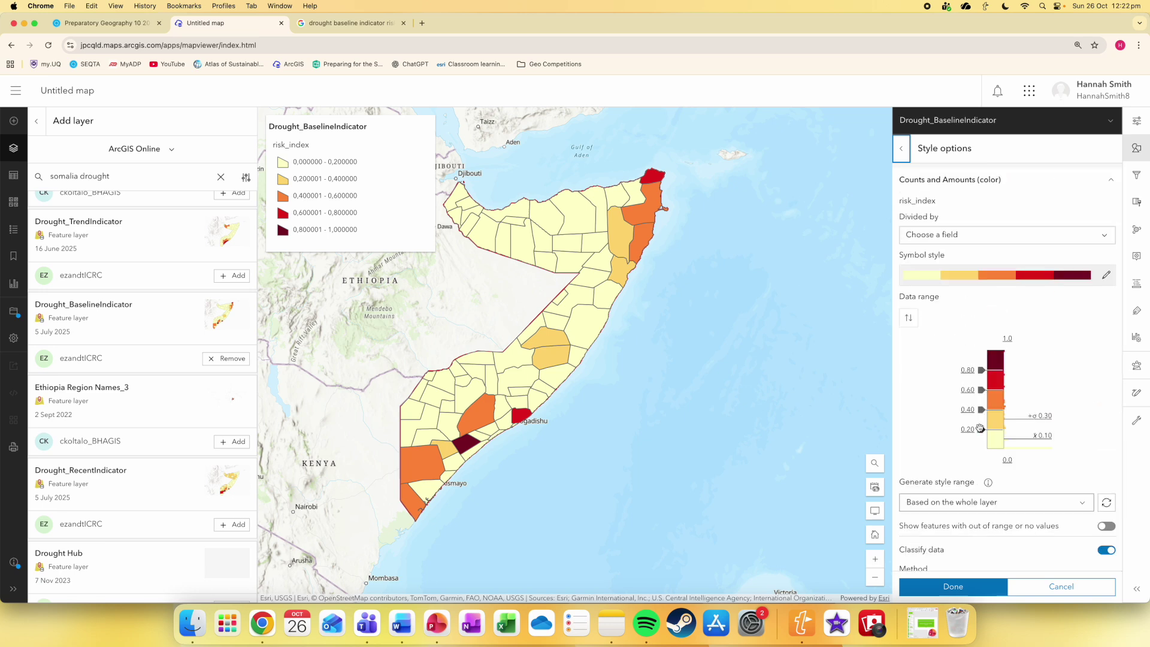
scroll(980, 429, "down", 6)
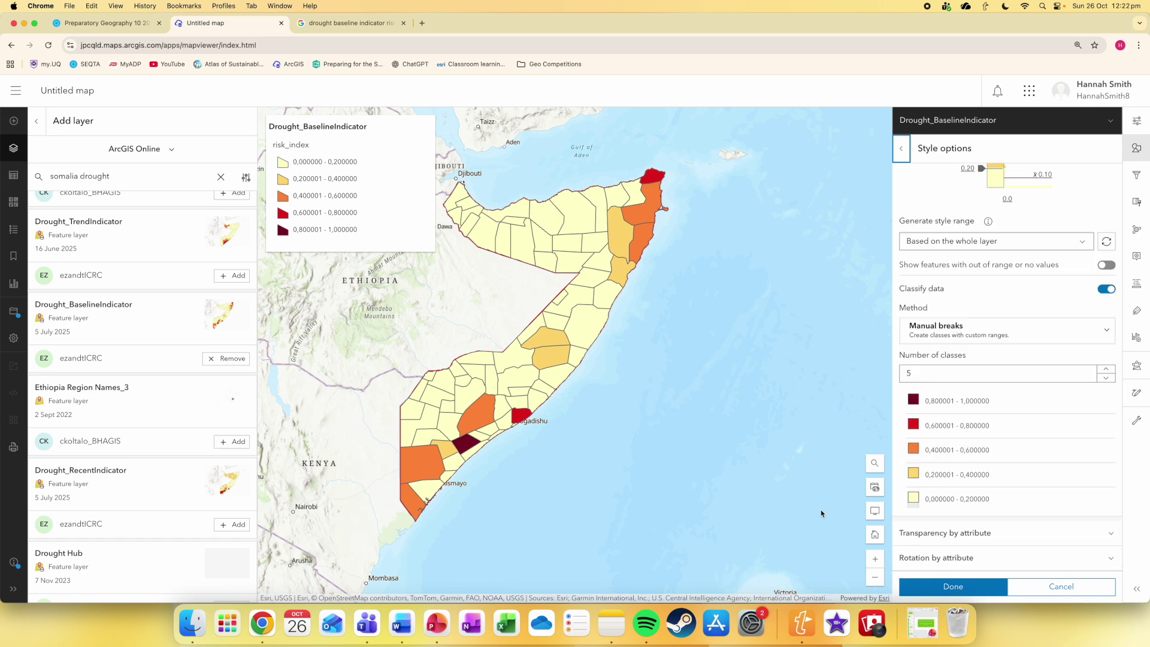
key("super+shift+5")
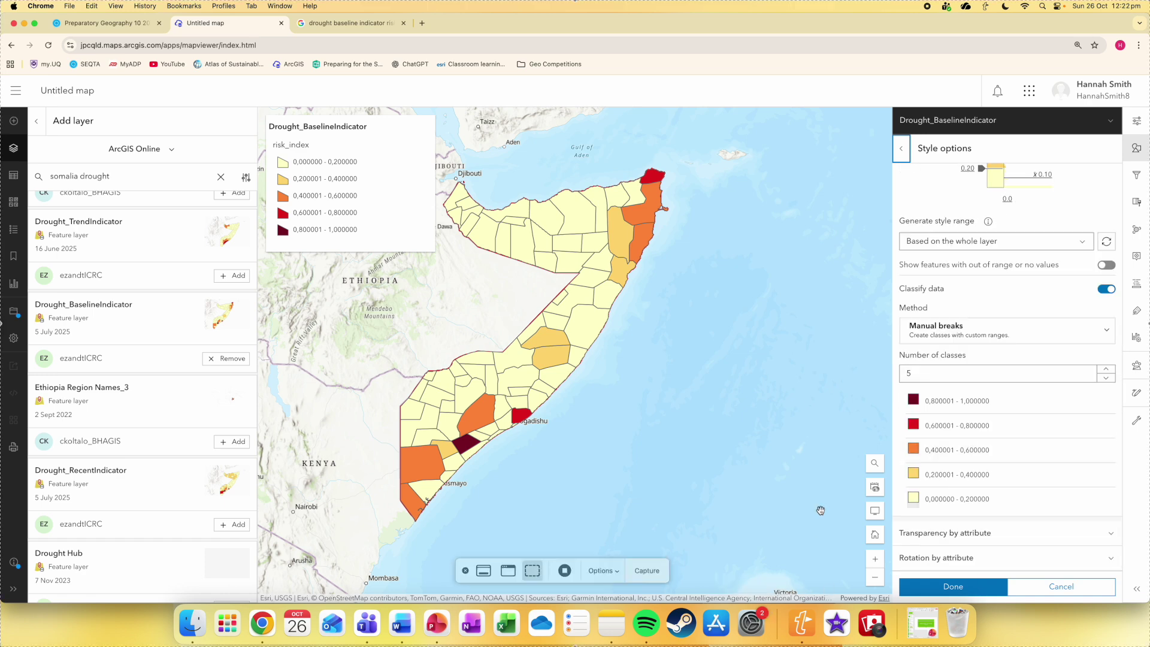
left_click(566, 571)
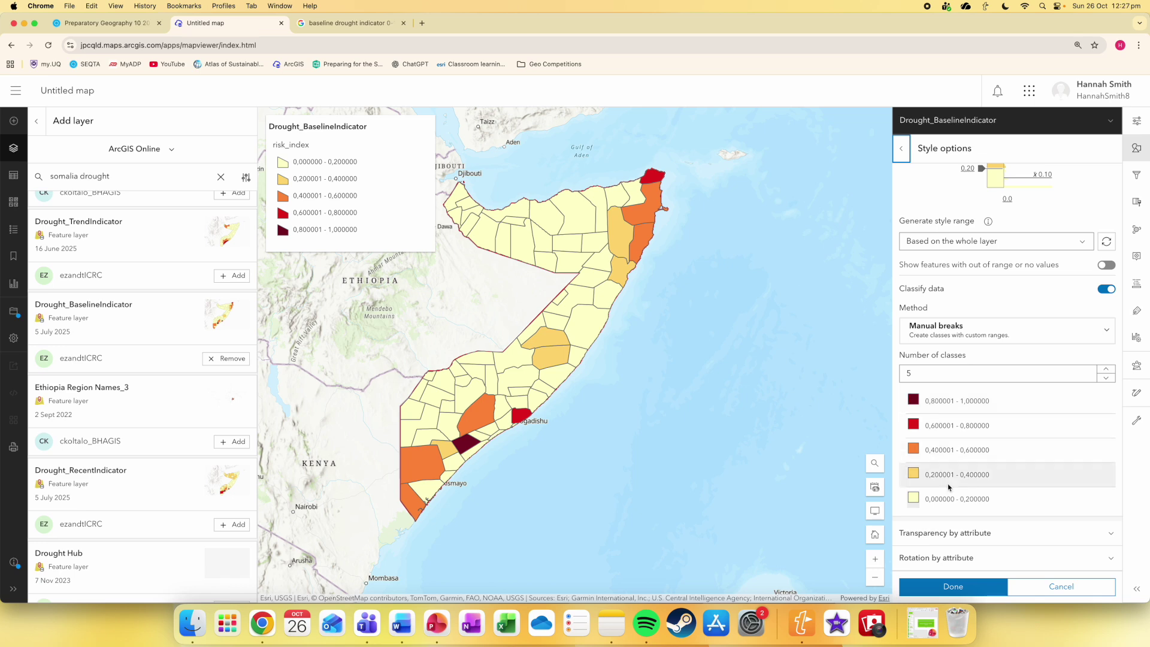
Set both the outline and the fill of the 0,800001 - 1,000000 risk class to pale yellow.
scroll(944, 492, "up", 1)
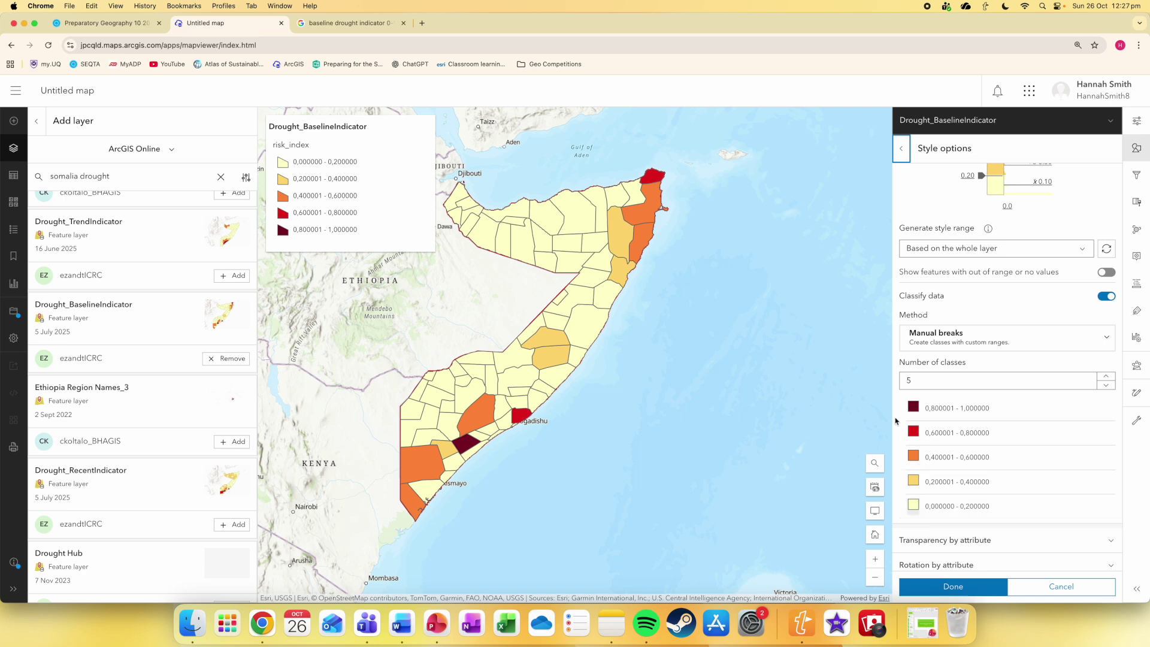
scroll(995, 448, "down", 1)
left_click(915, 401)
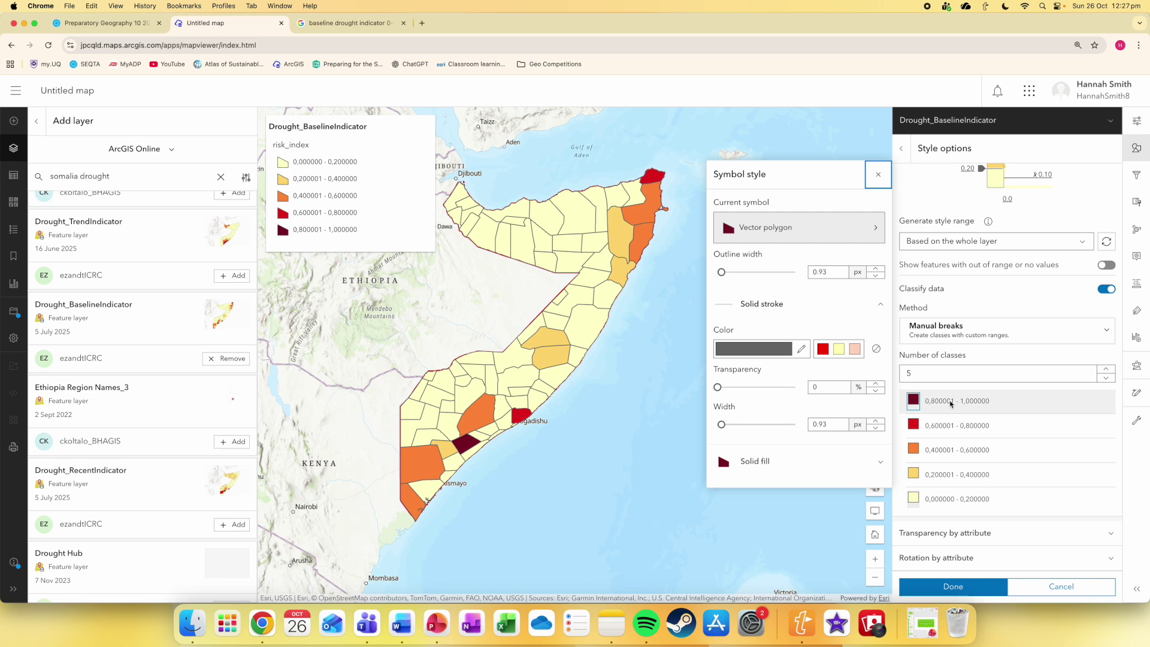
left_click(844, 352)
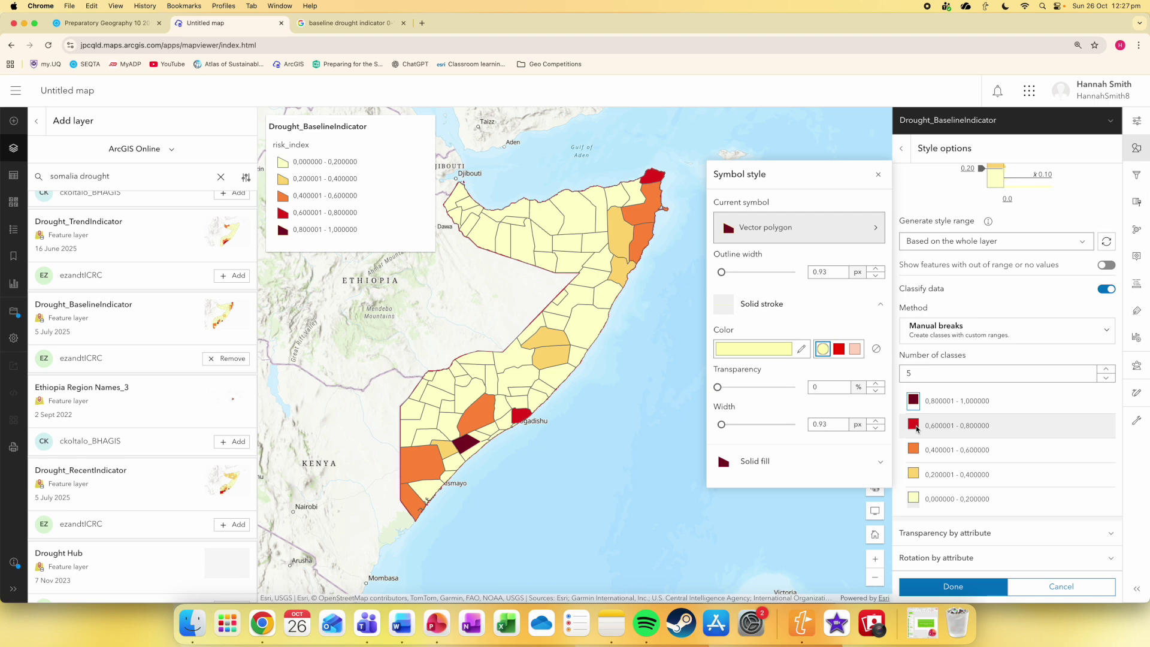
left_click(914, 424)
left_click(913, 400)
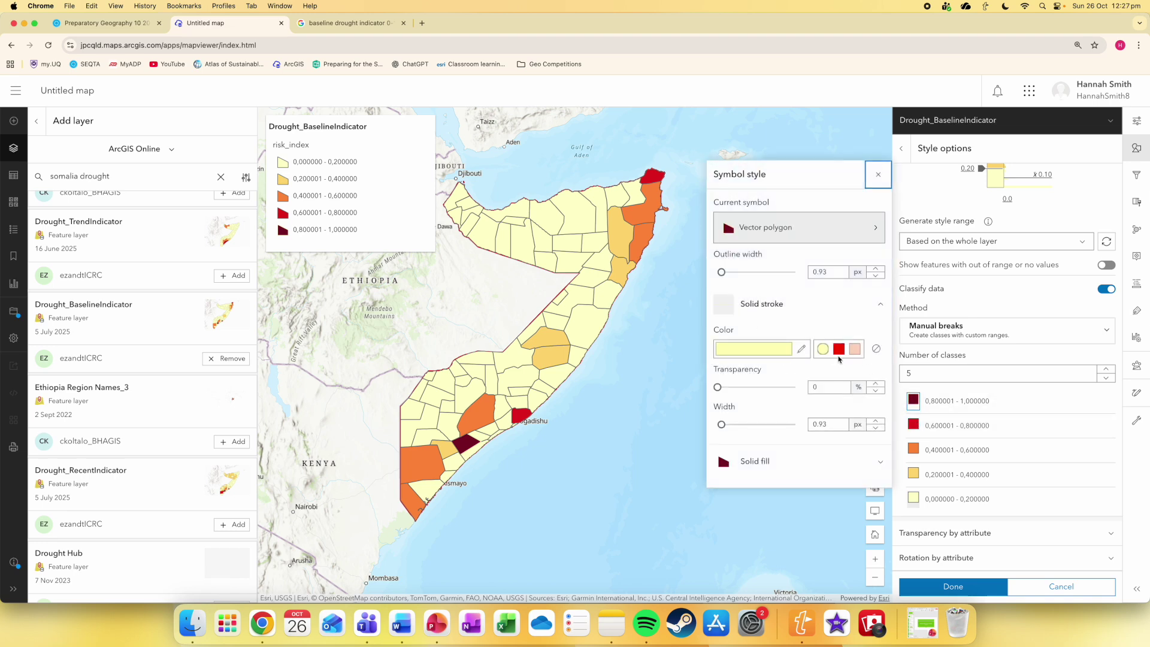
left_click(785, 305)
left_click(786, 352)
left_click(823, 384)
Set the fill of the 0,600001 - 0,800000 risk class to golden yellow, about #fcdd77.
left_click(933, 426)
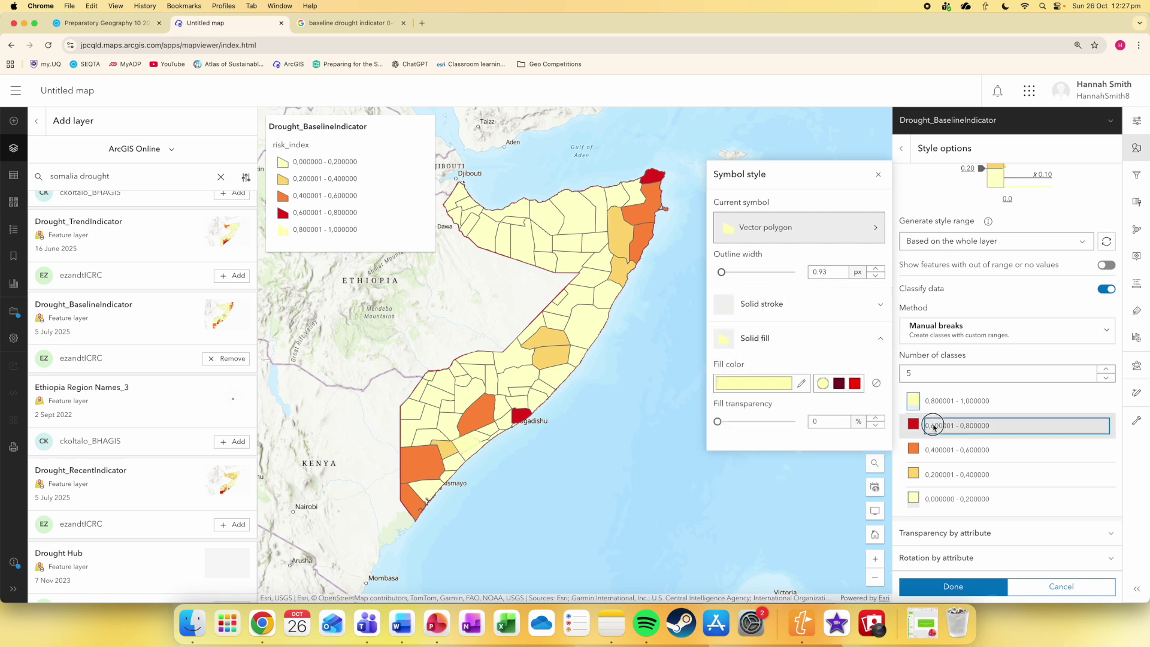
left_click(913, 424)
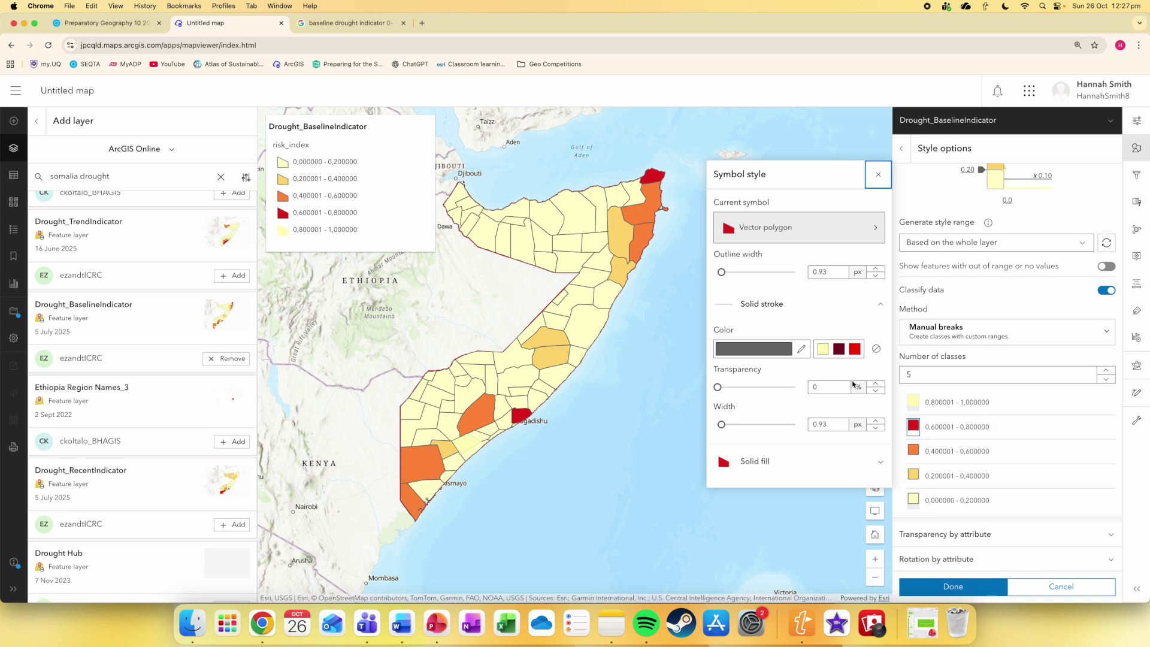
left_click(806, 460)
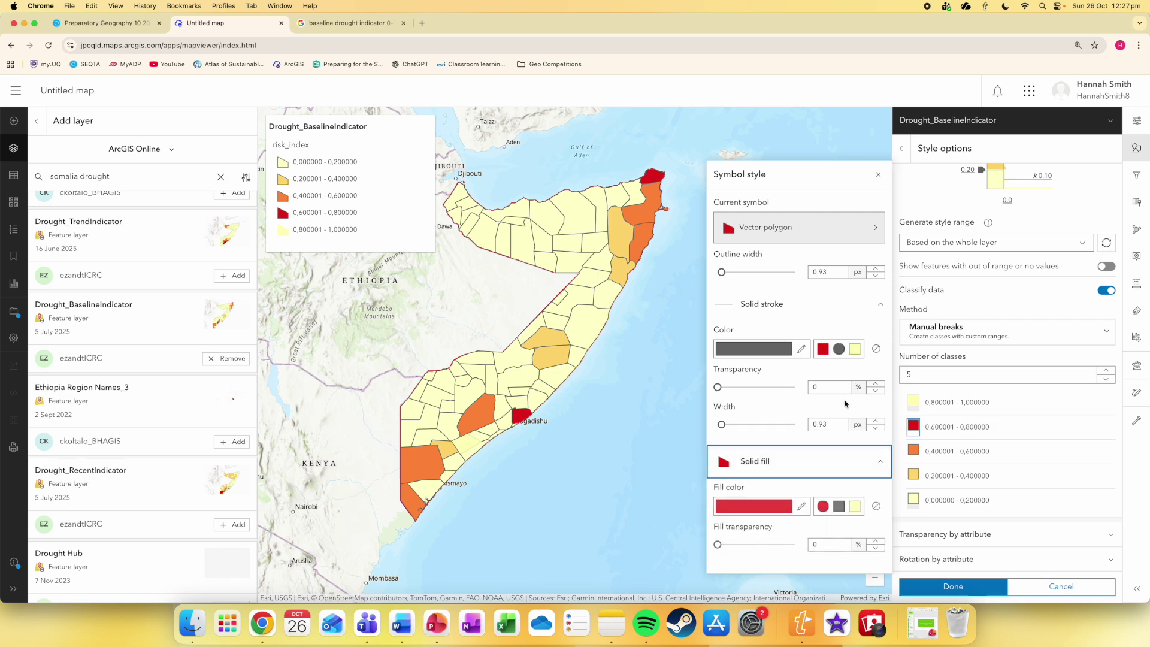
left_click(801, 506)
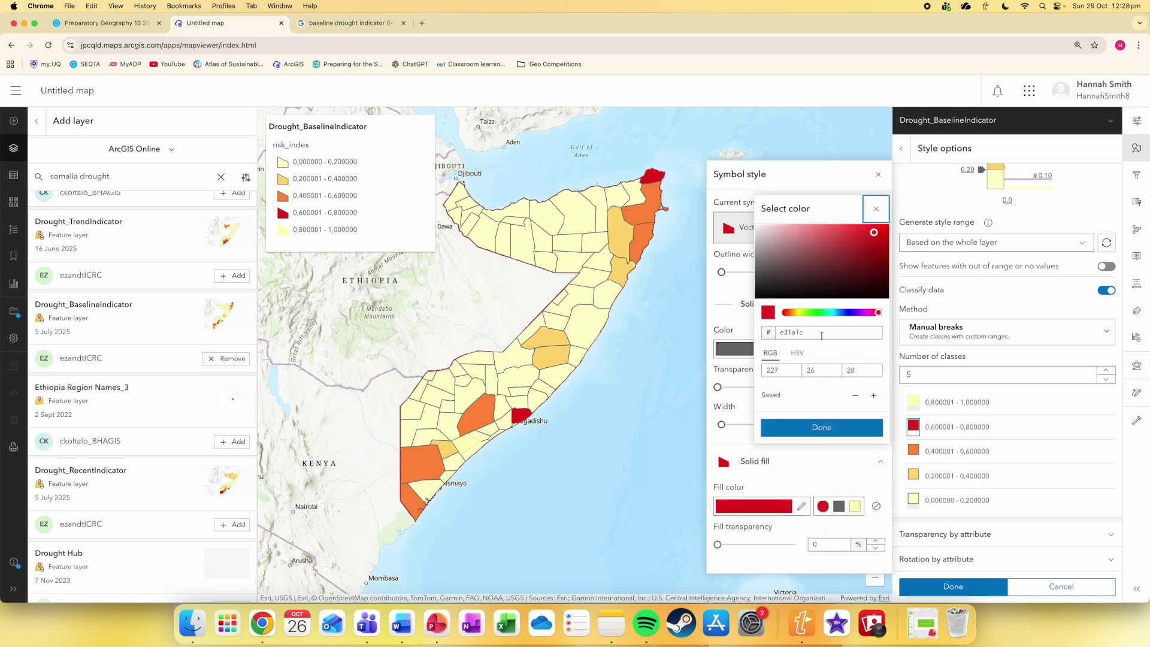
left_click(796, 312)
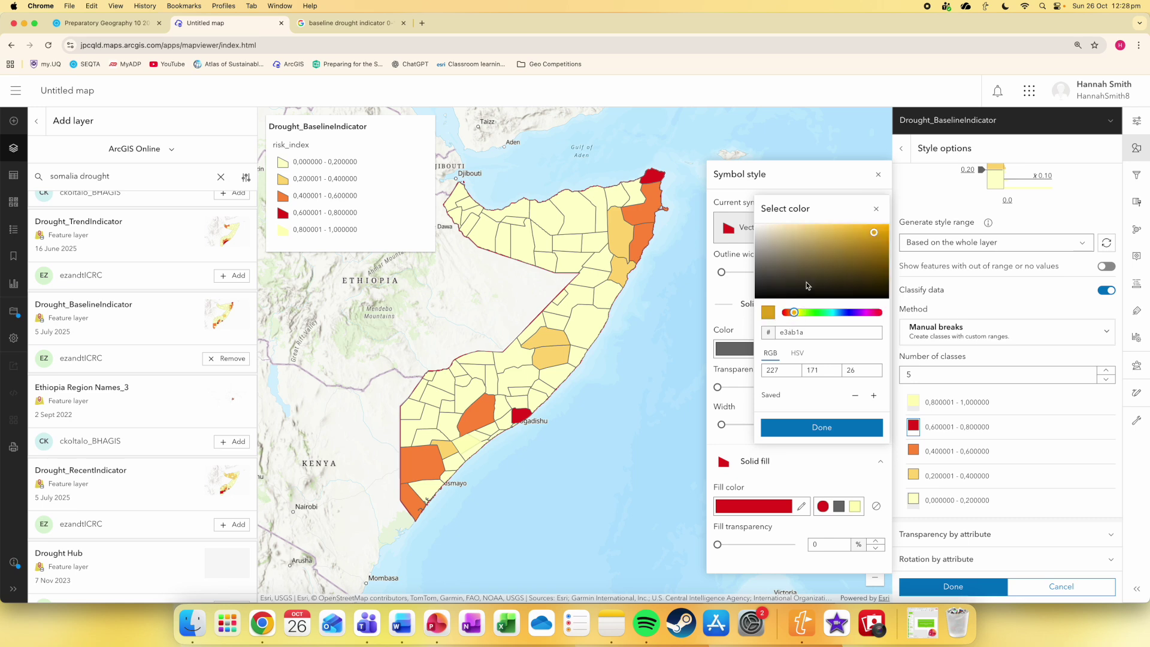
mouse_move(774, 226)
left_mouse_down()
mouse_move(790, 226)
mouse_move(780, 232)
left_mouse_up()
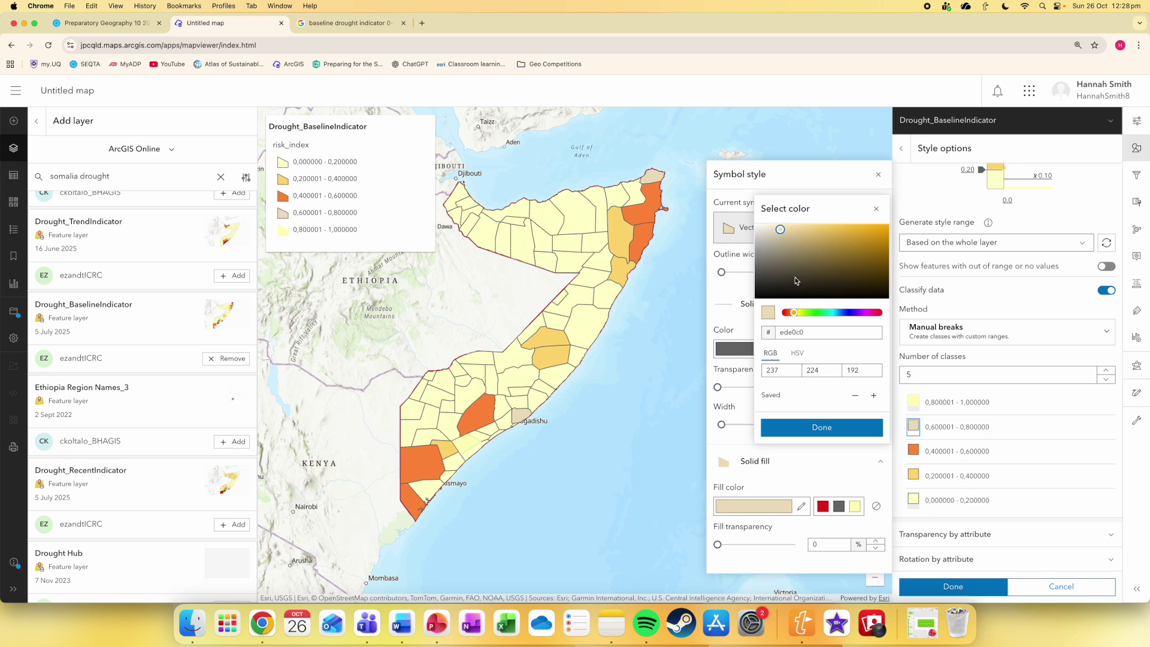
left_click(791, 312)
left_click_drag(797, 256, 792, 228)
left_click_drag(800, 316, 795, 315)
mouse_move(821, 225)
left_mouse_down()
mouse_move(806, 242)
mouse_move(828, 226)
left_mouse_up()
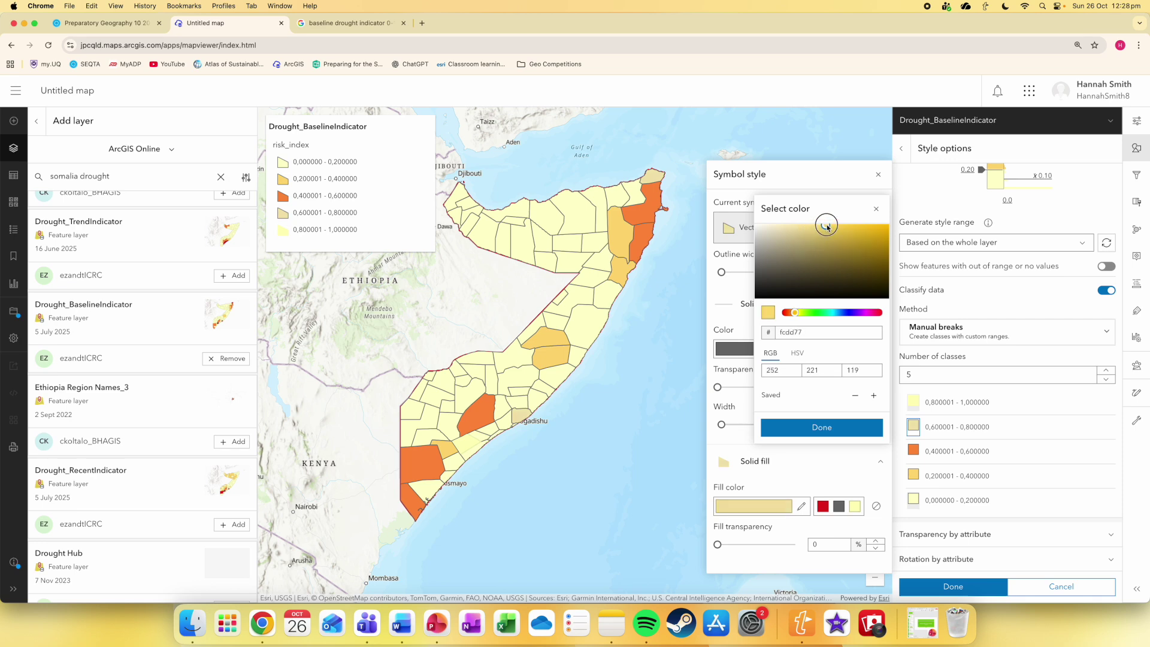
left_click(839, 427)
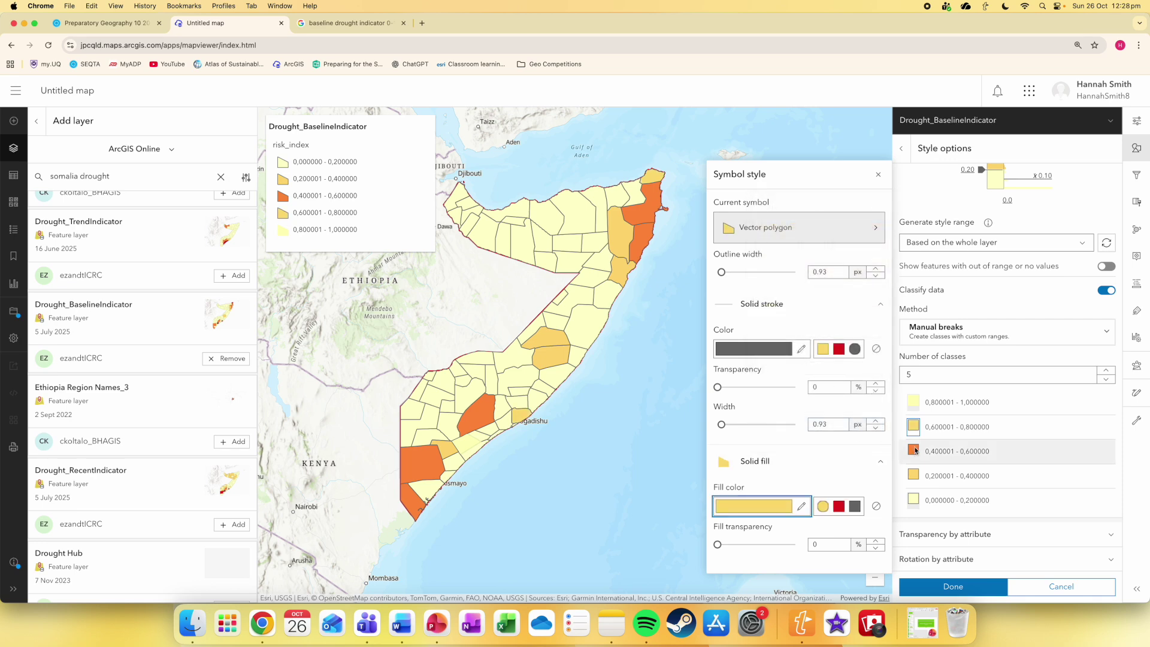
Set the fill of the 0,200001 - 0,400000 risk class to red, about #ed594c.
left_click(914, 475)
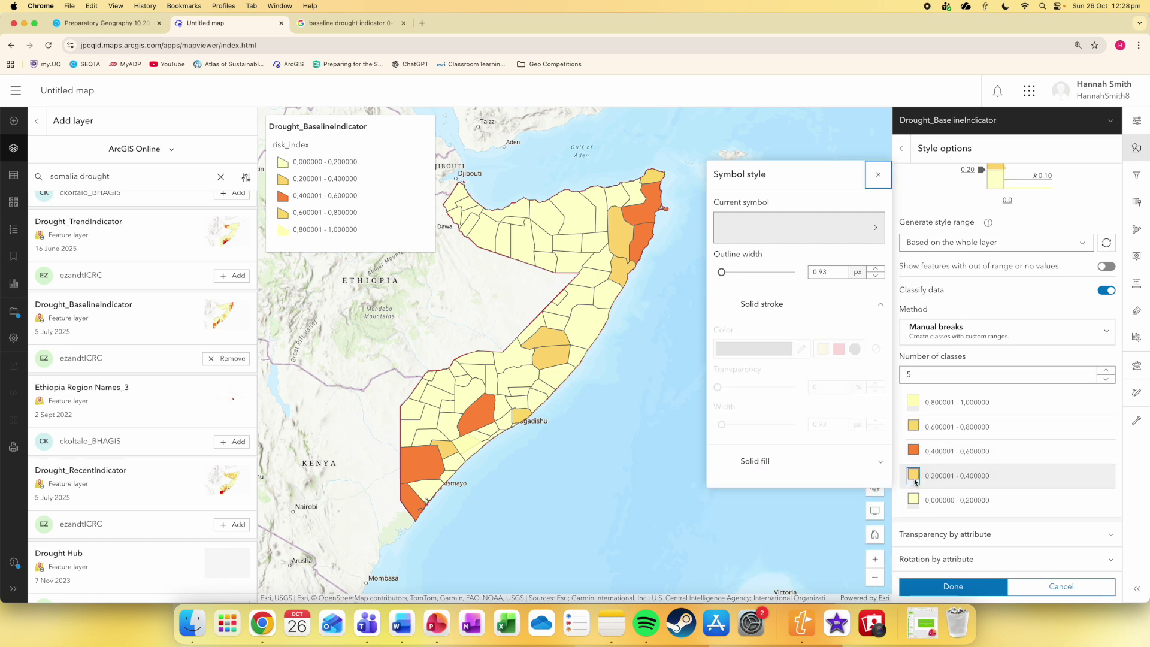
left_click(827, 460)
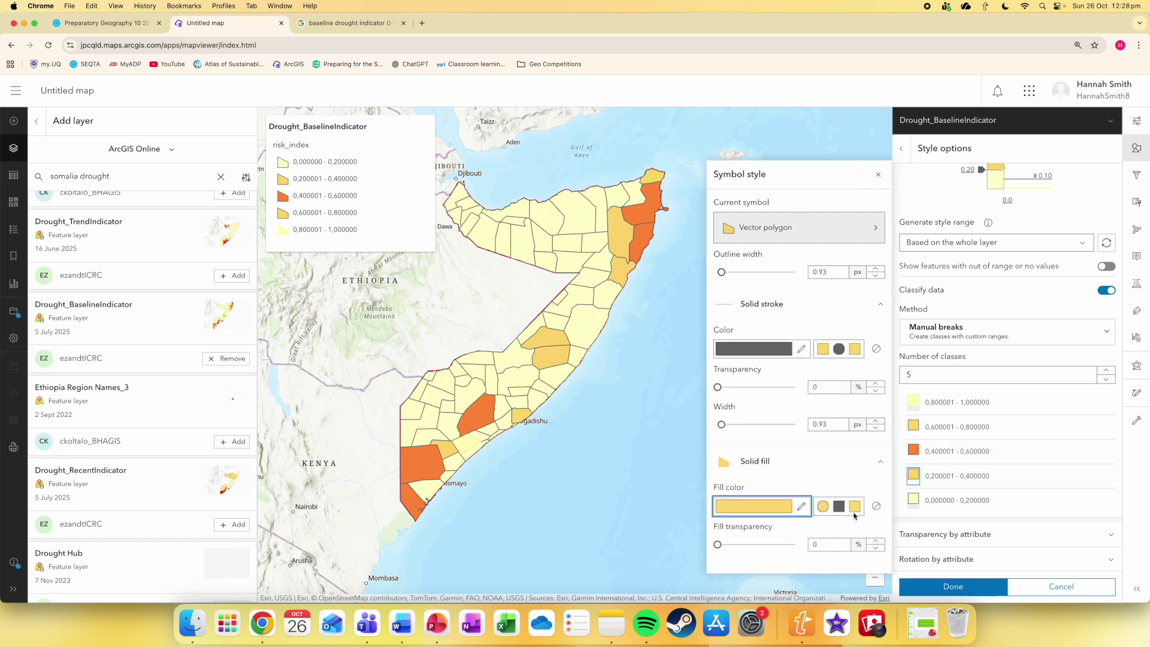
left_click(801, 506)
left_click(783, 314)
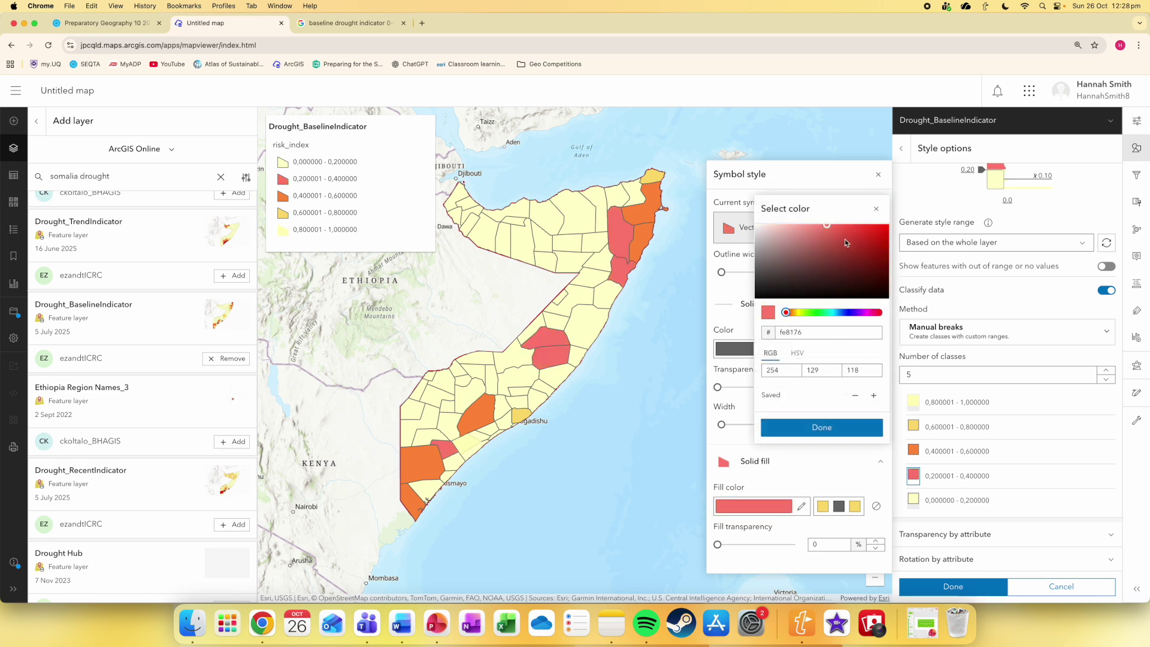
mouse_move(851, 243)
left_mouse_down()
mouse_move(862, 231)
mouse_move(847, 230)
left_mouse_up()
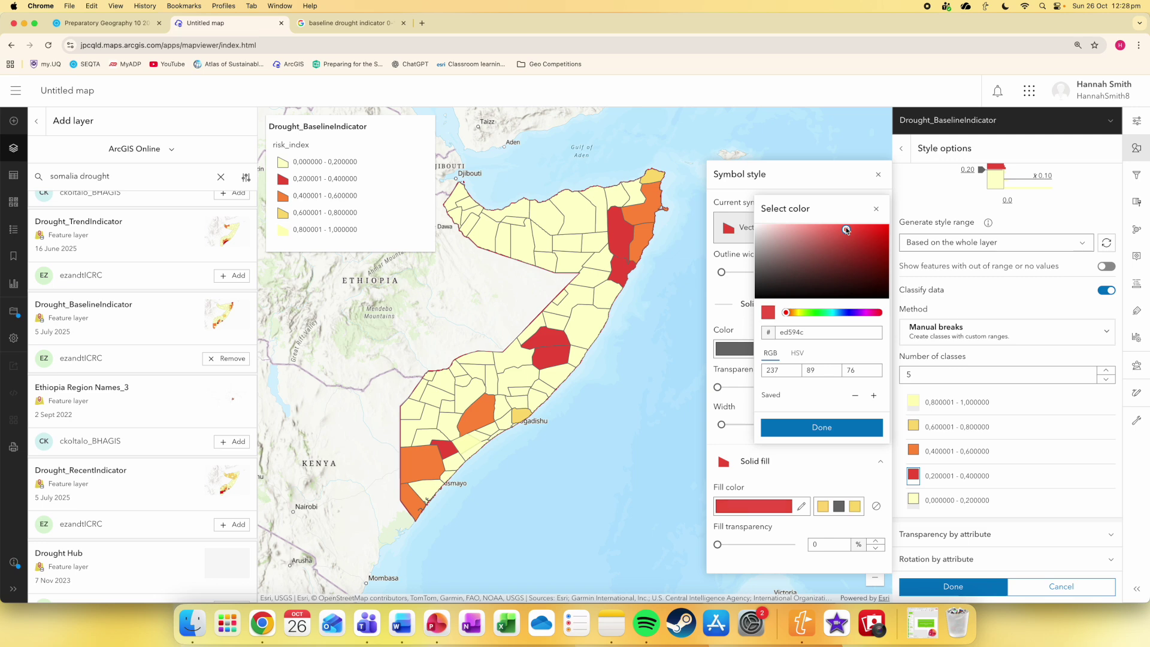
Set the fill of the 0,000000 - 0,200000 risk class to dark red, about #c72e10.
left_click(913, 500)
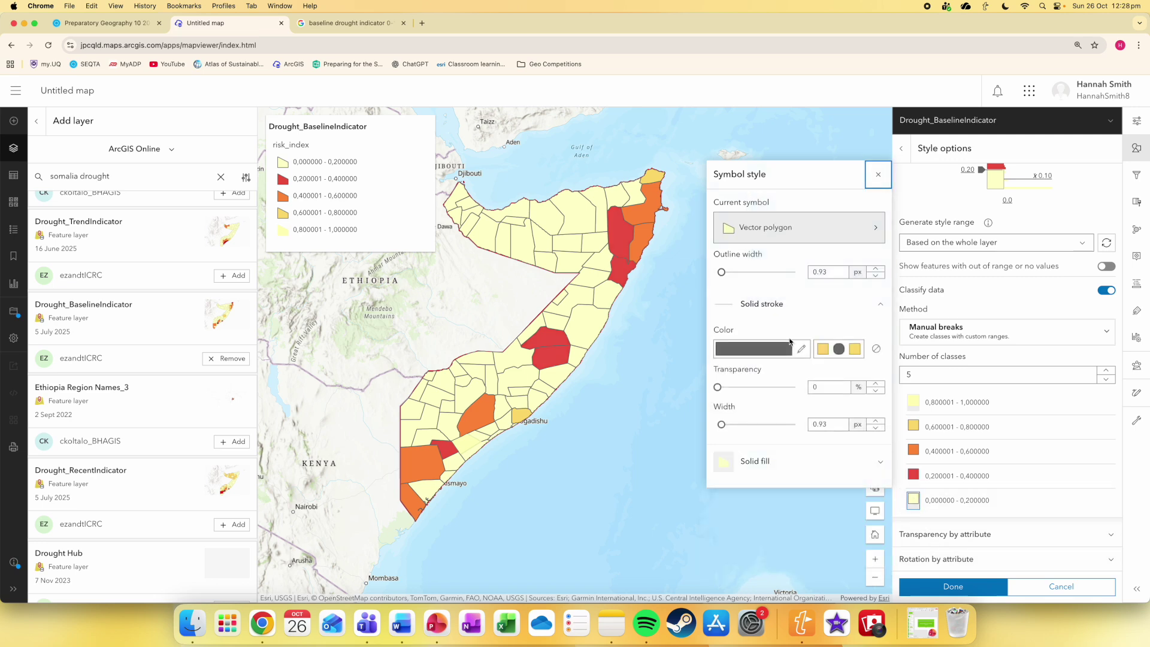
left_click(756, 461)
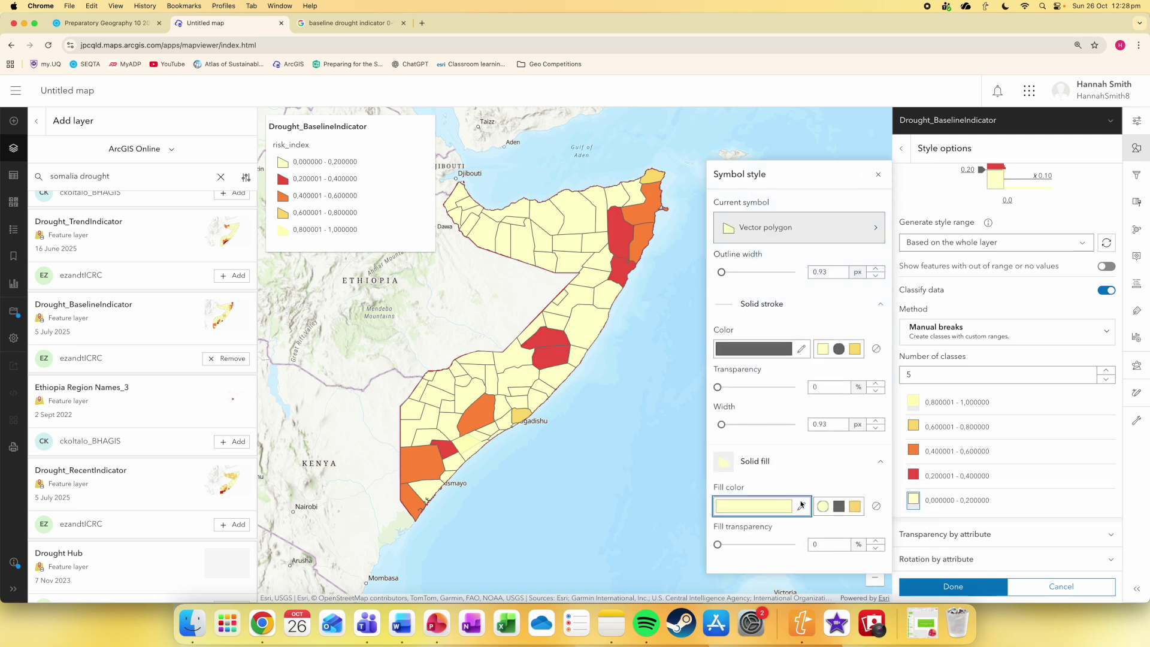
left_click(802, 506)
left_click(786, 313)
left_click(888, 227)
left_click_drag(888, 228, 889, 243)
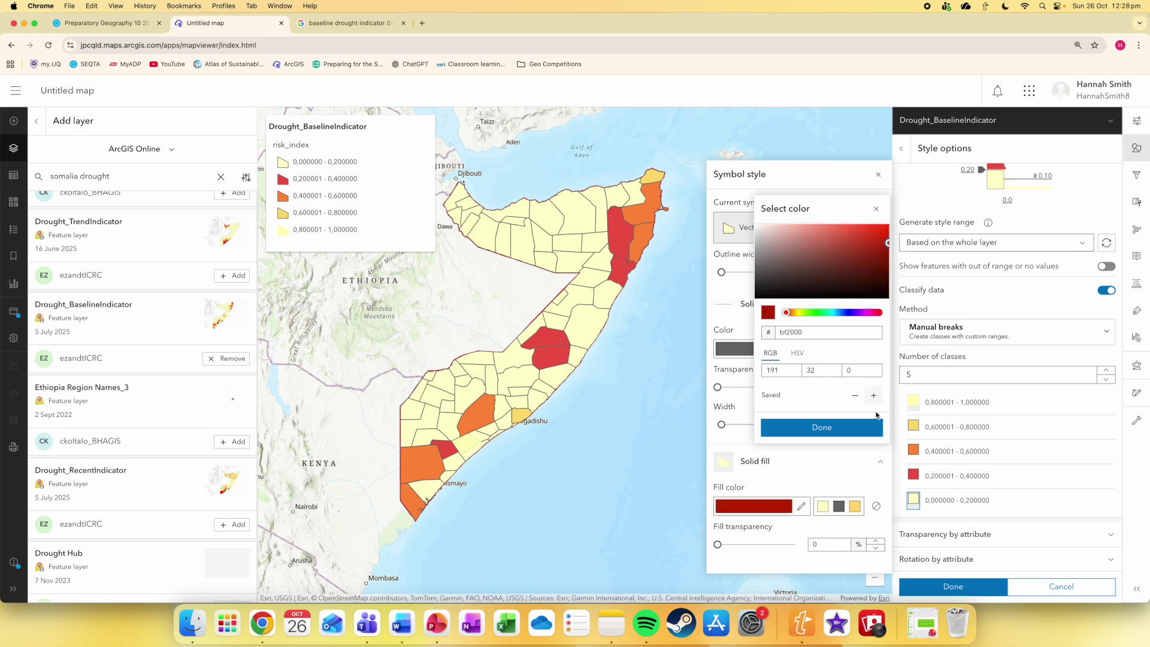
left_click(863, 428)
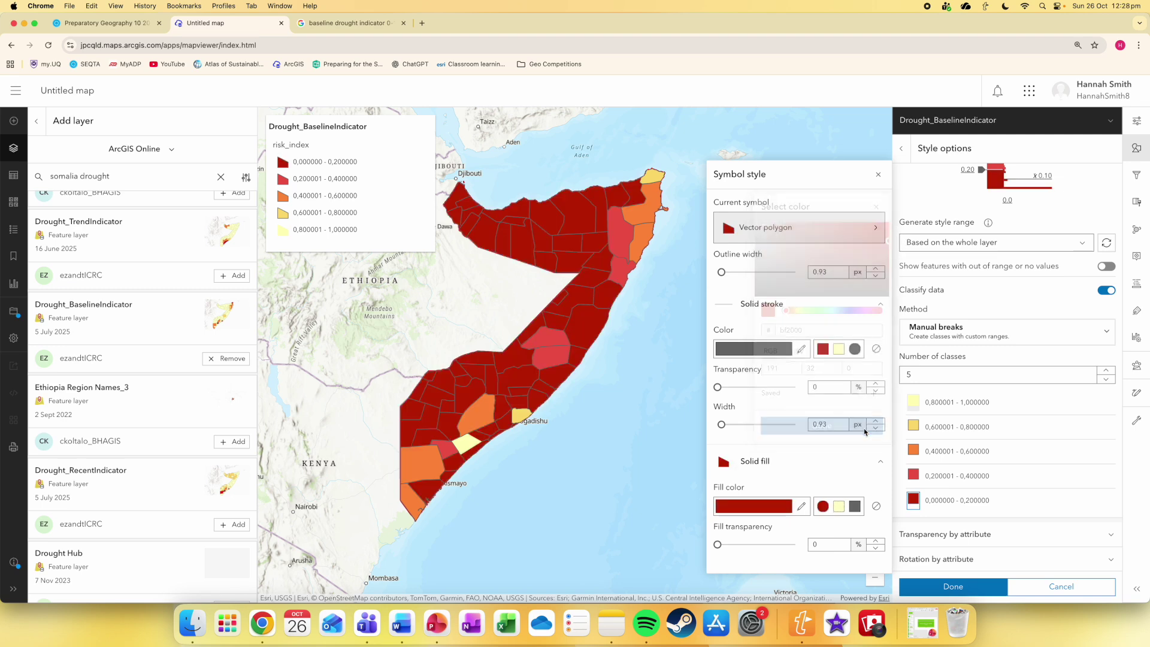
left_click(801, 506)
left_click(883, 233)
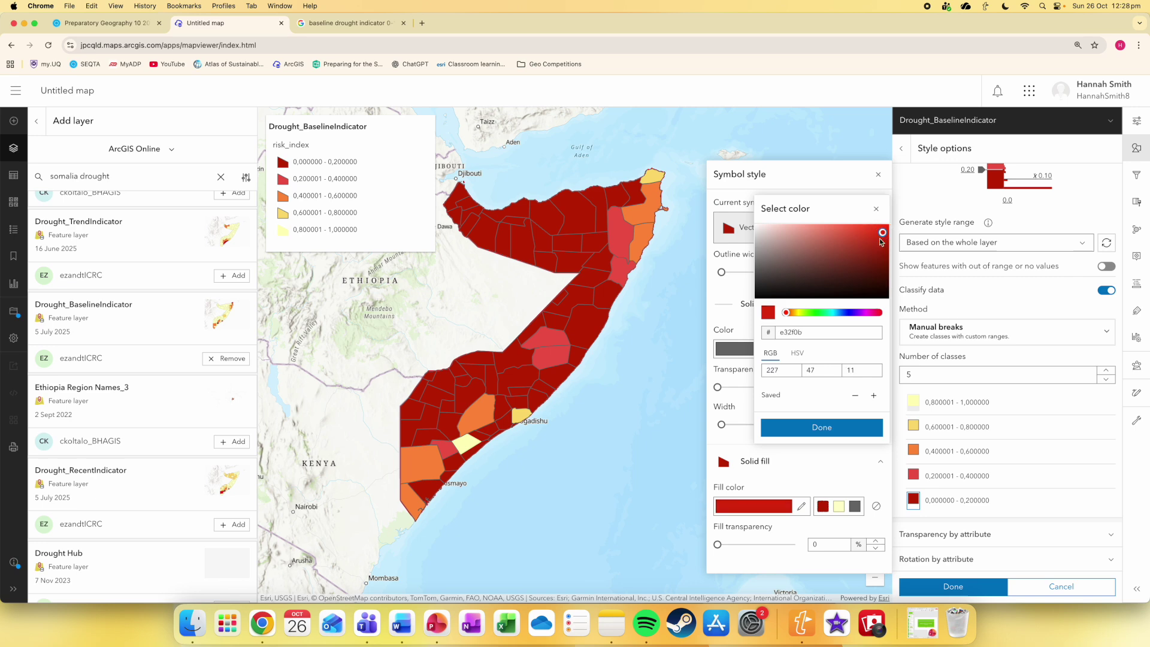
left_click(879, 240)
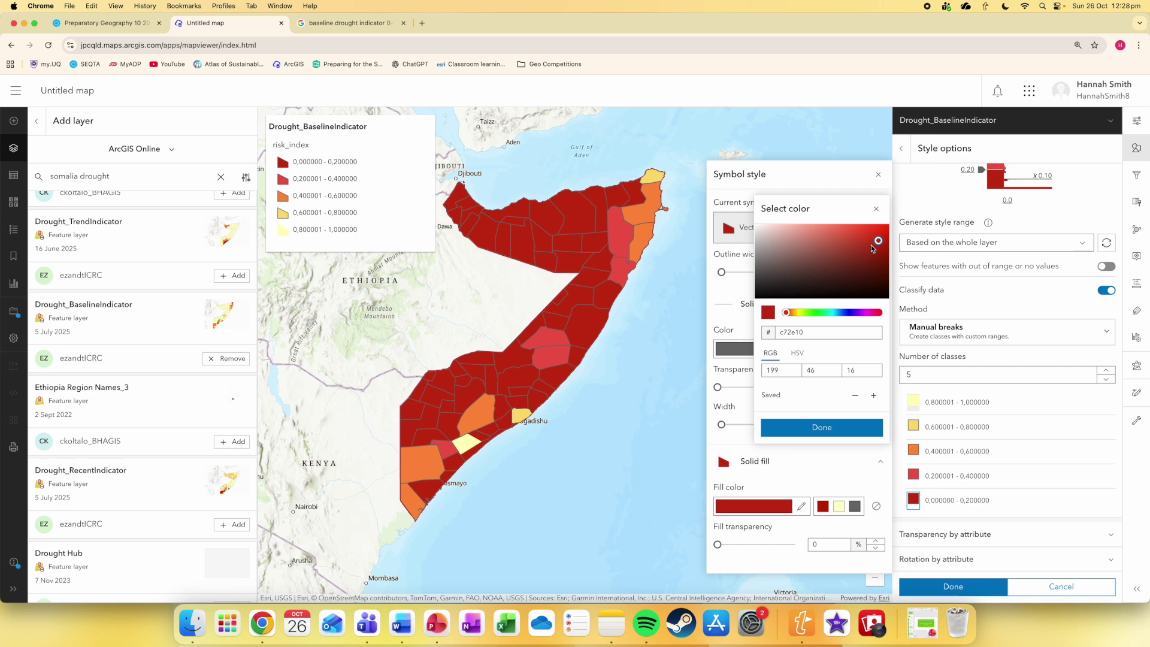
Set the outline of the 0,000000 - 0,200000 risk class to a light grey, about #a89292.
left_click(740, 351)
left_click(739, 351)
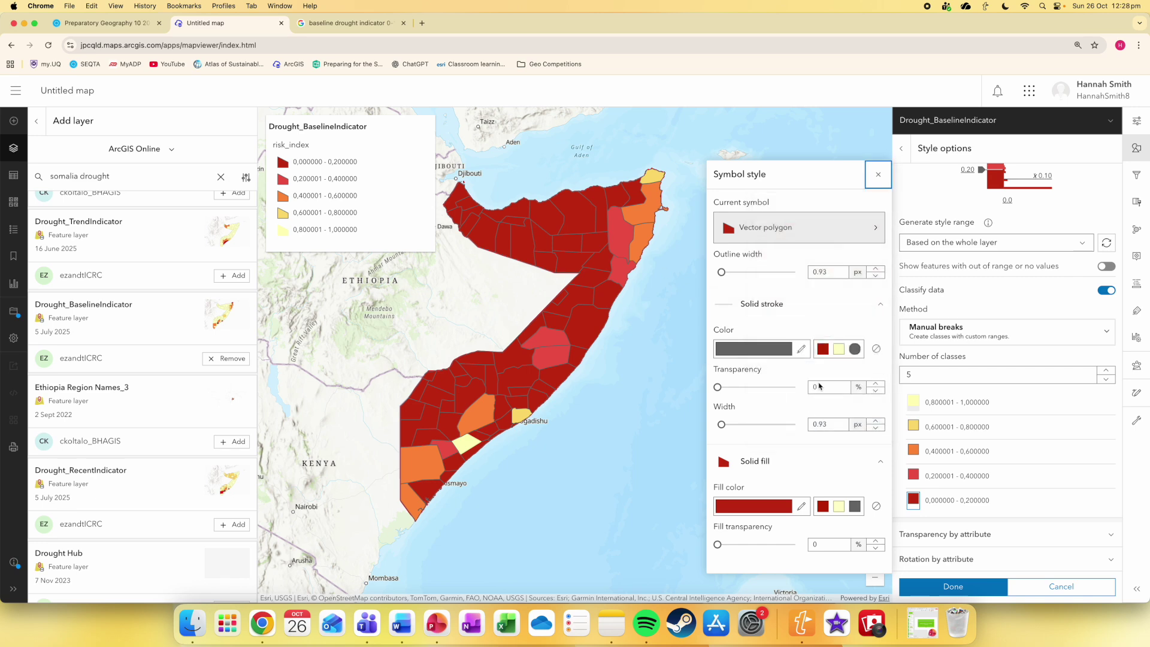
left_click(739, 351)
left_click(774, 249)
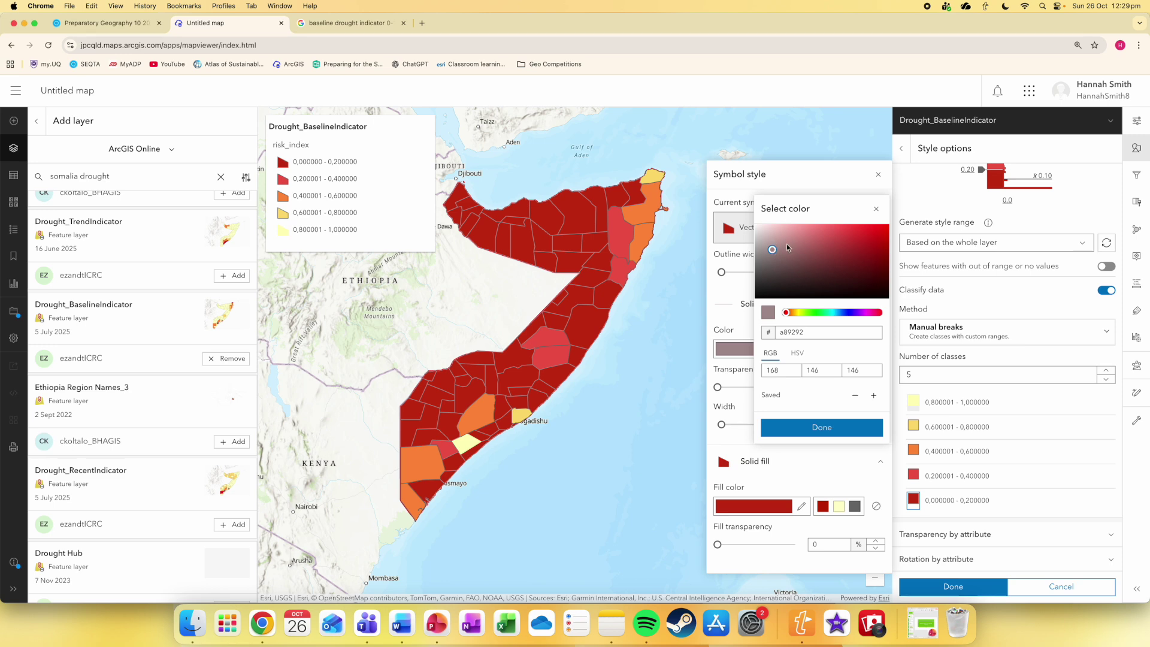
left_click(842, 426)
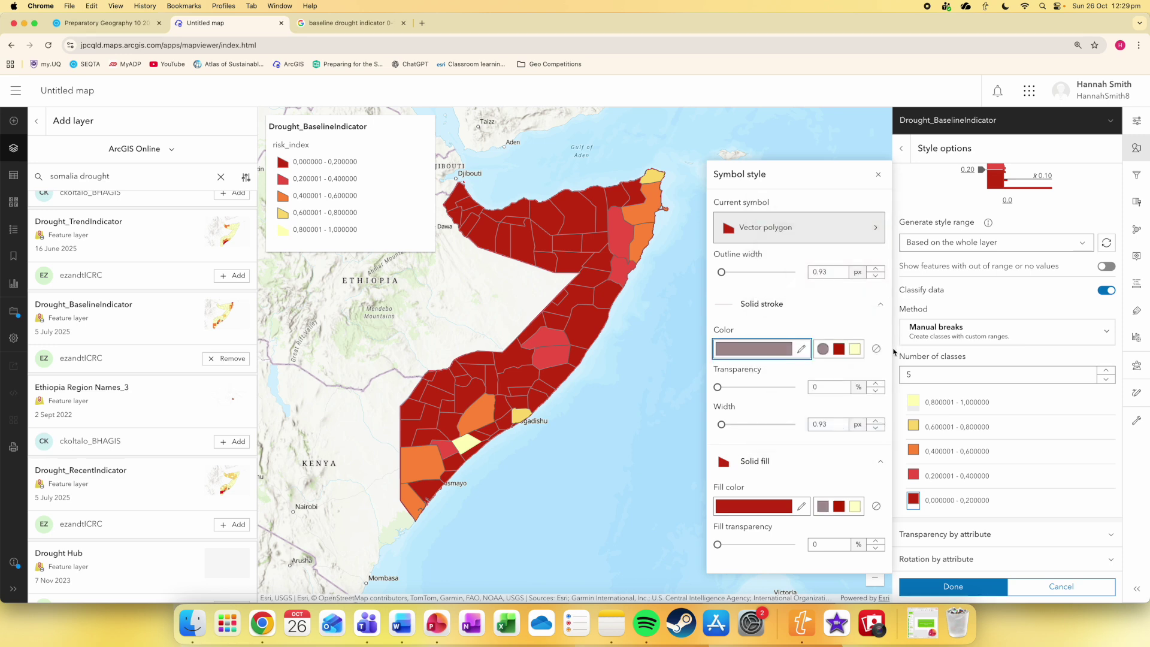
Append "(no drought risk)" to the legend label of the 0,800001 - 1,000000 class.
left_click(1008, 403)
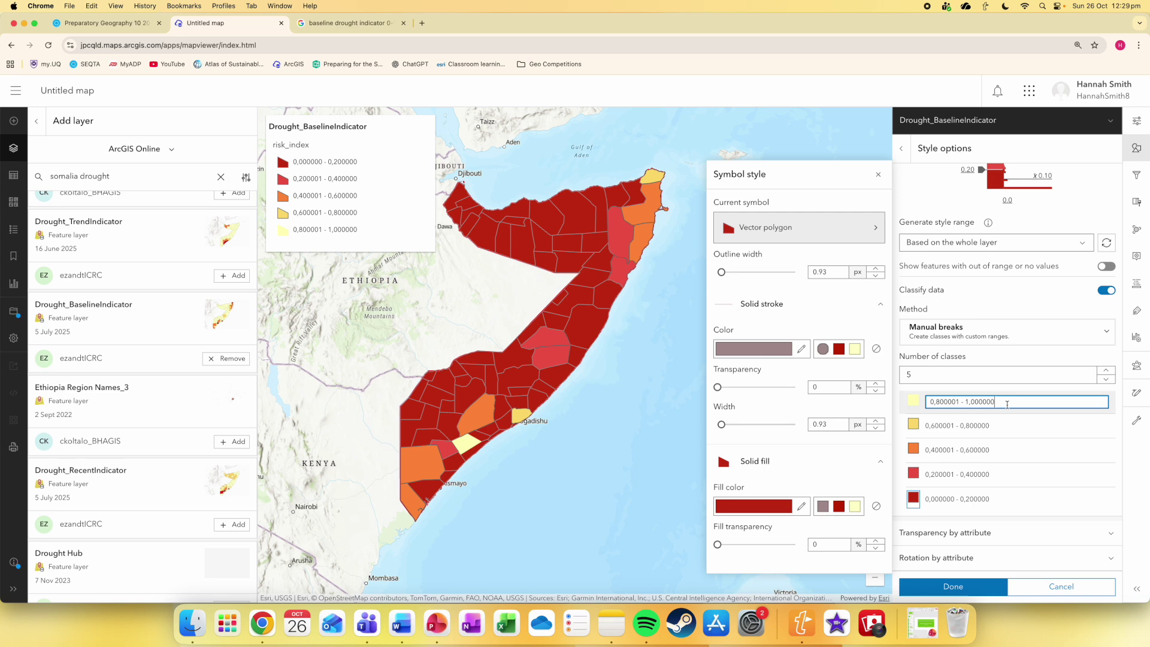
mouse_move(1007, 405)
left_mouse_down()
mouse_move(955, 402)
mouse_move(1026, 406)
left_mouse_up()
type("(no drought risk)")
Append "(low drought risk)" to the legend label of the 0,600001 - 0,800000 class.
left_click(1043, 427)
type("(very")
key("BackSpace")
key("BackSpace")
key("BackSpace")
type("low dro")
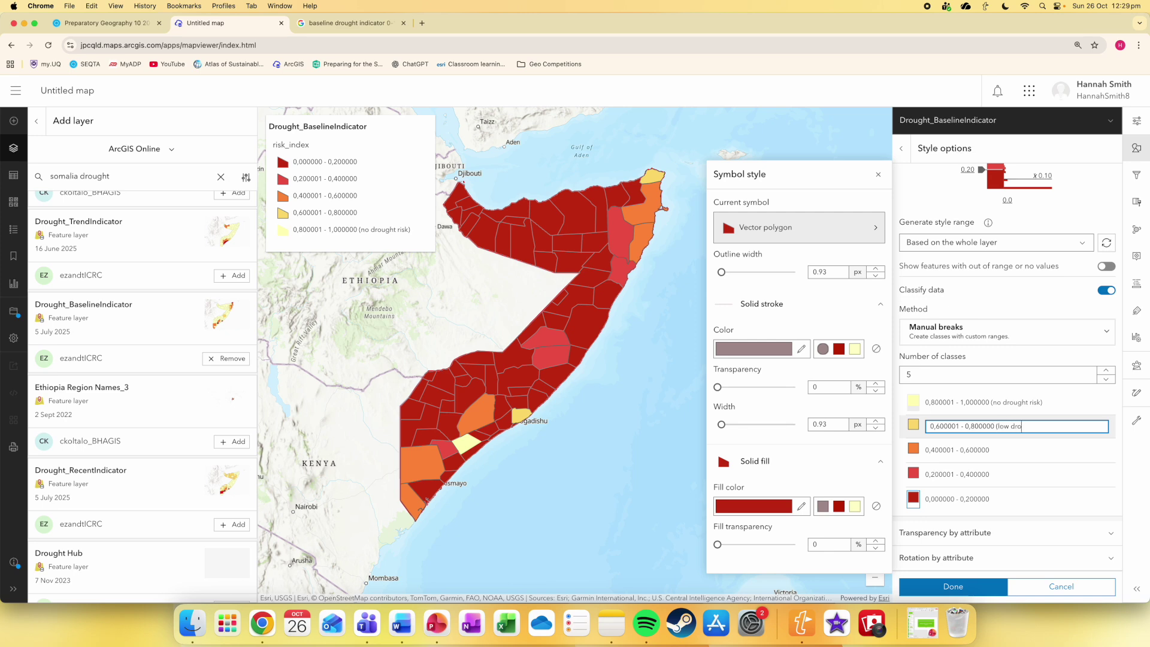
type("ught risk)")
Append "(moderate risk)" to the legend label of the 0,400001 - 0,600000 class.
key("Tab")
type("(moerate droughtrisk")
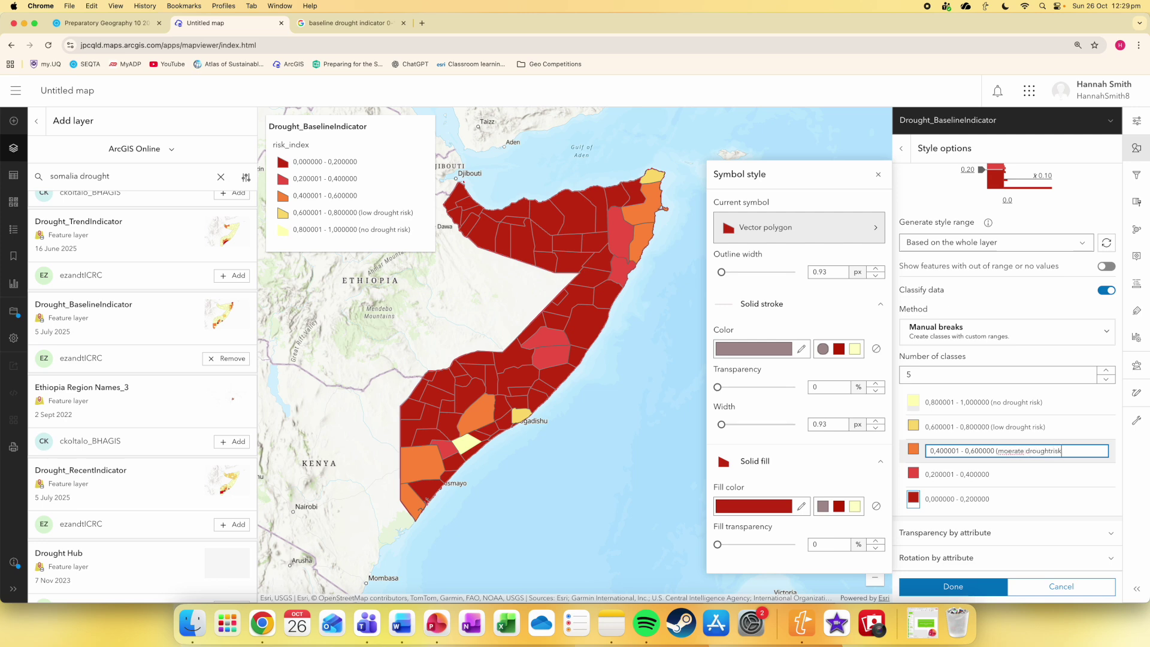
key("BackSpace")
key("BackSpace")
key("BackSpace")
key("BackSpace")
key("BackSpace")
key("BackSpace")
key("BackSpace")
key("BackSpace")
key("BackSpace")
key("BackSpace")
key("BackSpace")
type("derate risk)")
Append "(high drought risk)" to the 0,200001 - 0,400000 label and "(extremely high drought risk)" to the 0,000000 - 0,200000 label, and finish the style options.
key("Tab")
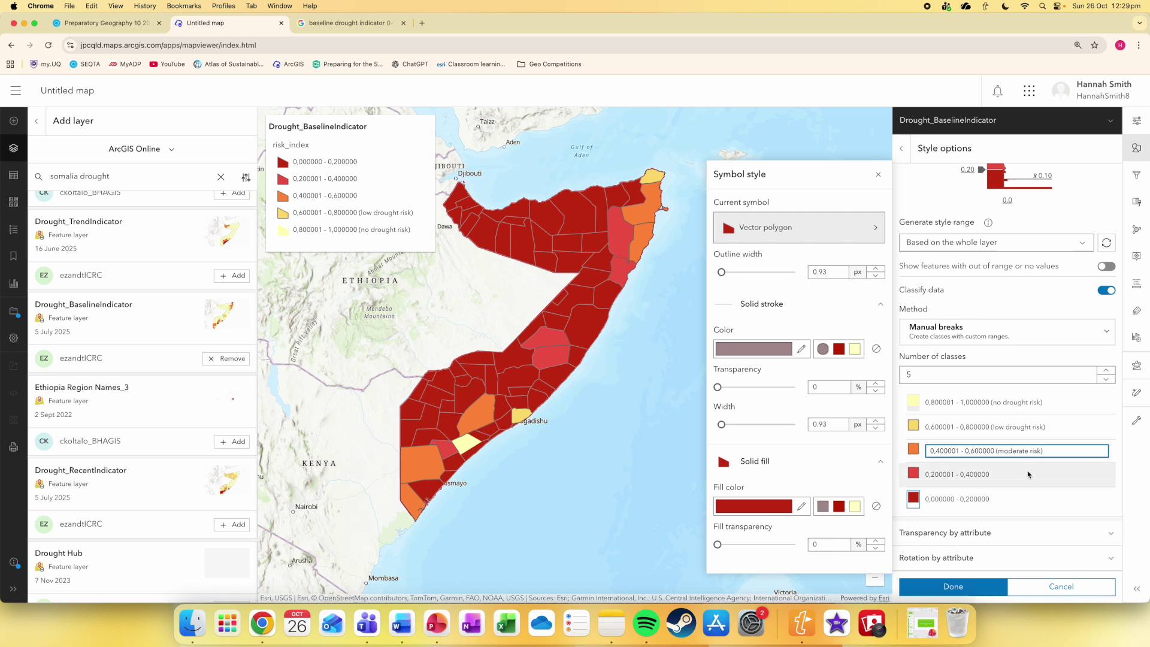
type("(high drought risk")
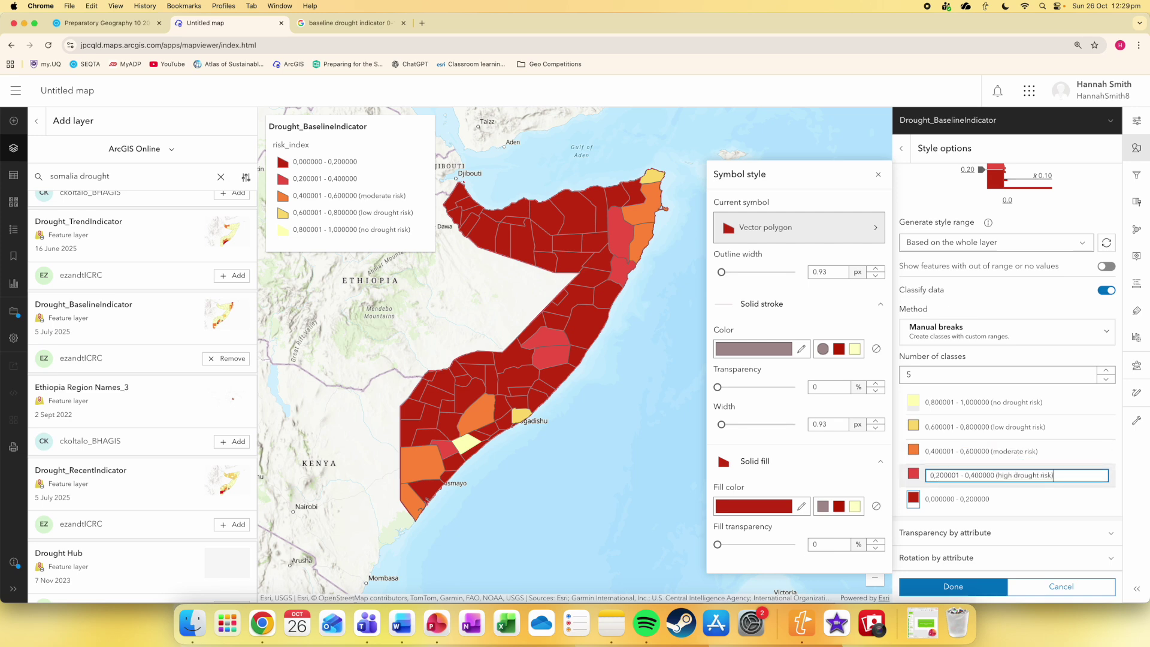
left_click(1037, 498)
type("(extremely high drought risk)")
key("Return")
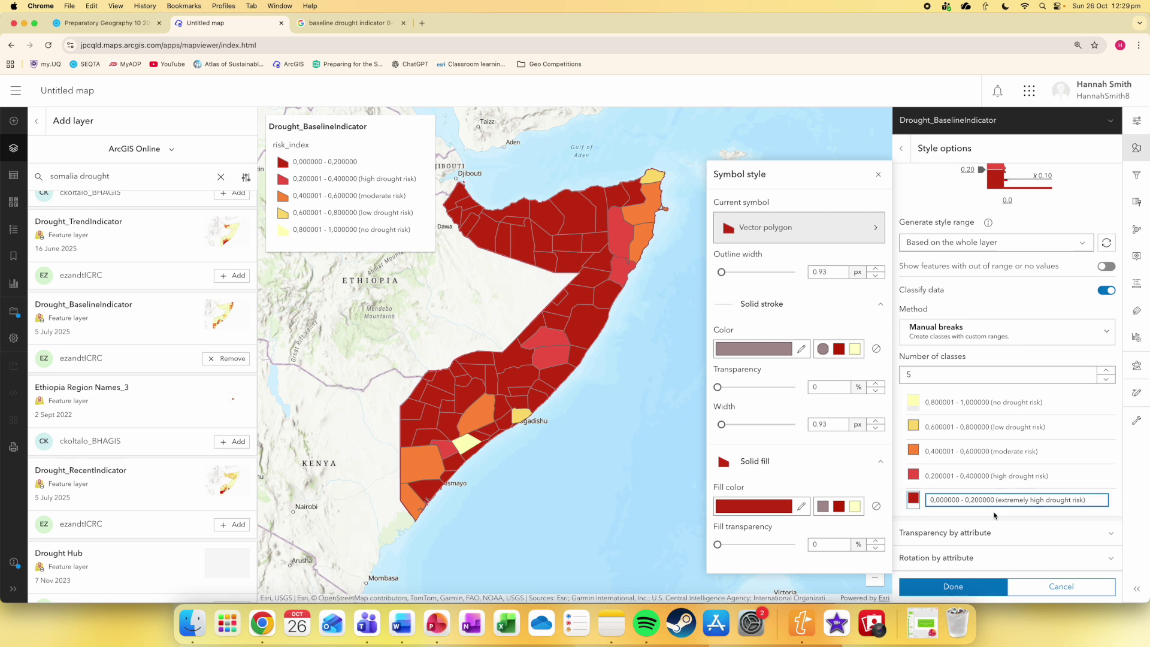
left_click(970, 589)
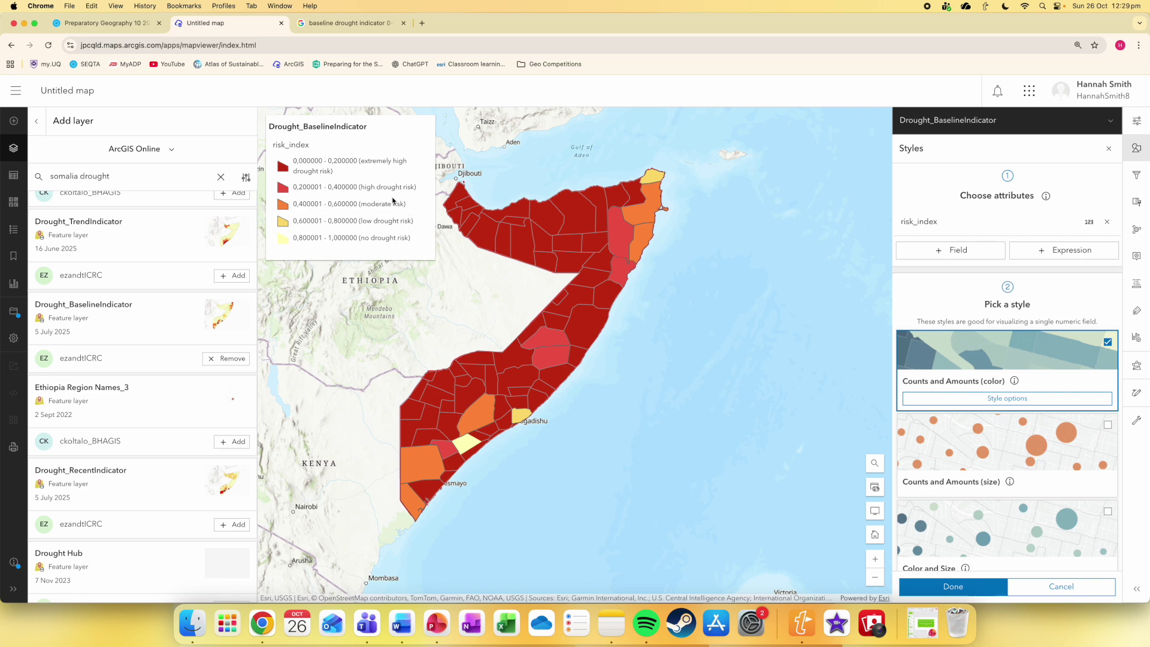
Review the Google results for "baseline drought indicator 0-1" to check how values near 0 and 1 are interpreted.
left_click(323, 23)
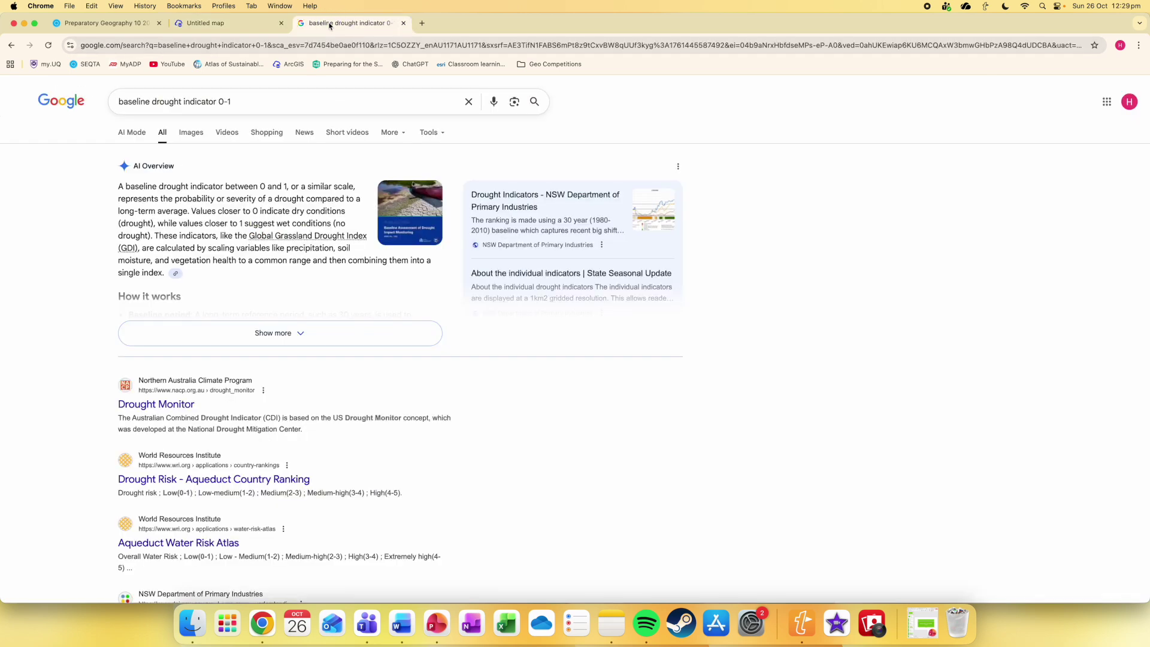
left_click(286, 103)
left_click(43, 293)
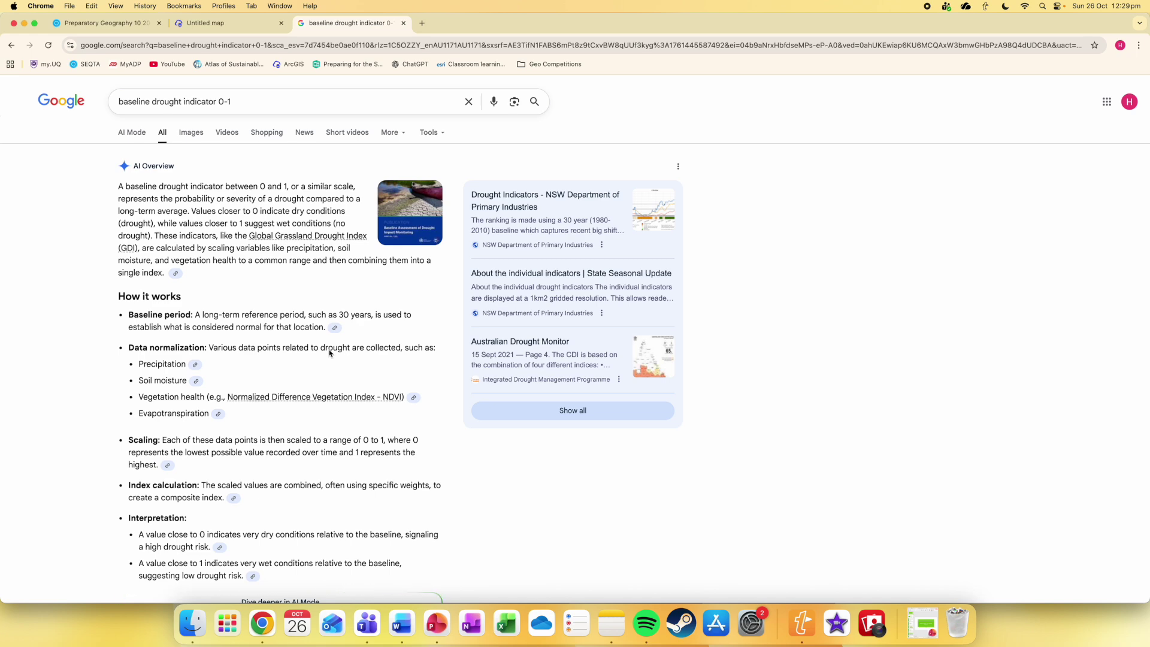
scroll(329, 354, "down", 5)
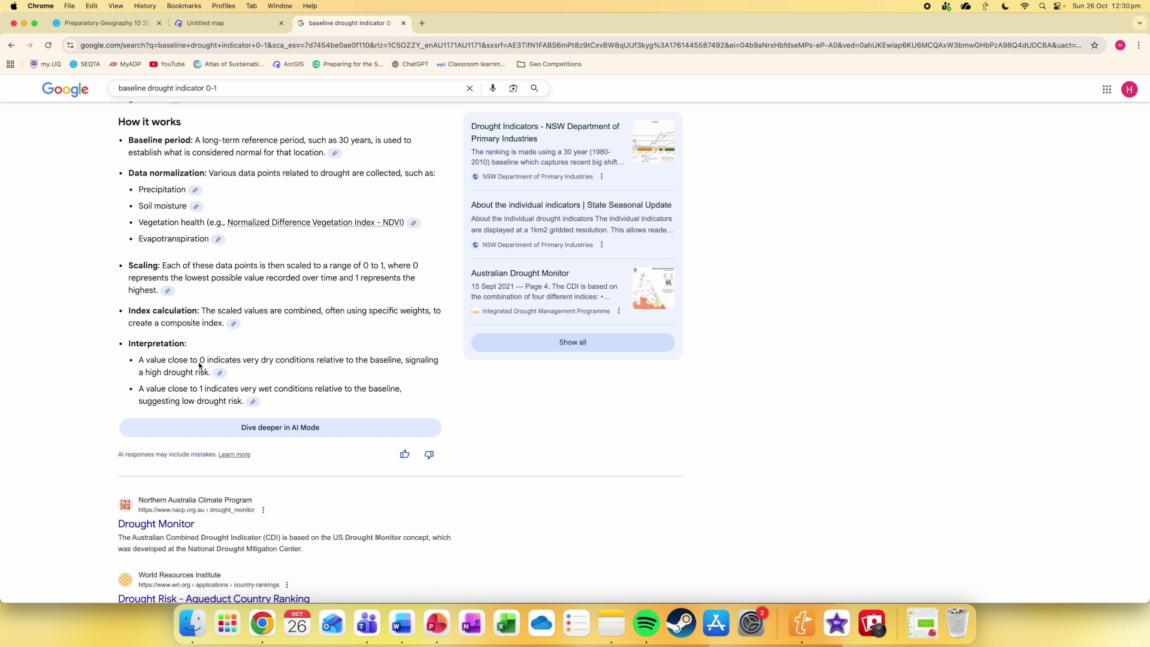
scroll(200, 367, "down", 5)
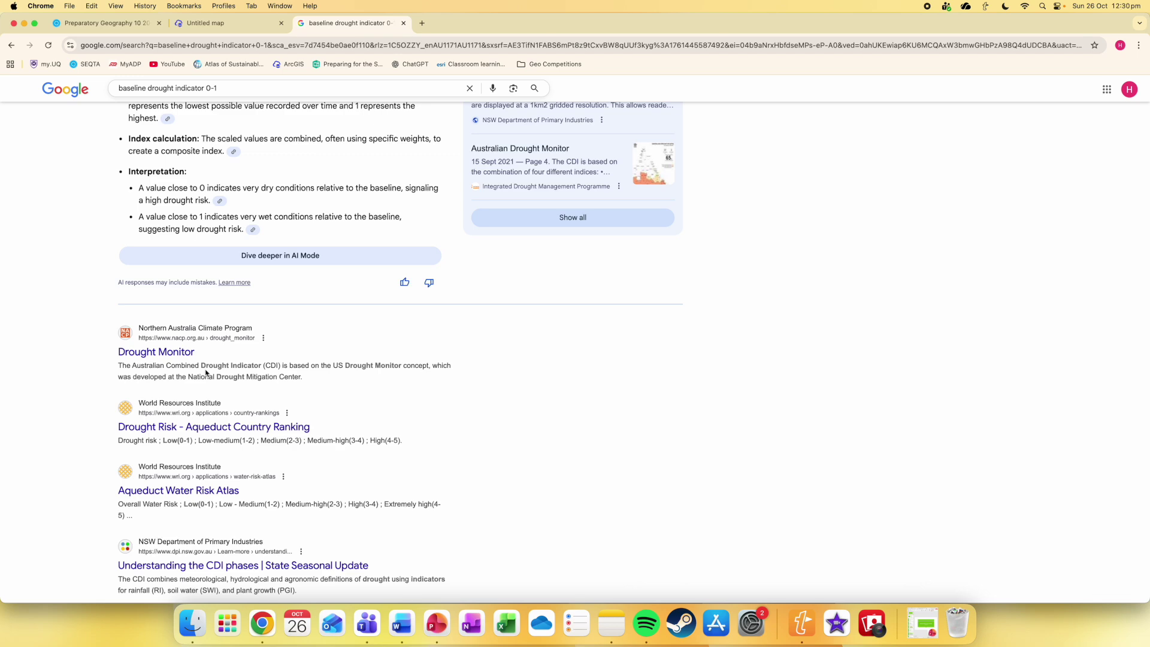
scroll(206, 373, "up", 10)
In ChatGPT, draft a prompt about a legend for baseline drought risk in somalia, measured 0 to 1, with categories 0-0.2, 2-4, 4-6, 6-8 and 8-1.
left_click(415, 64)
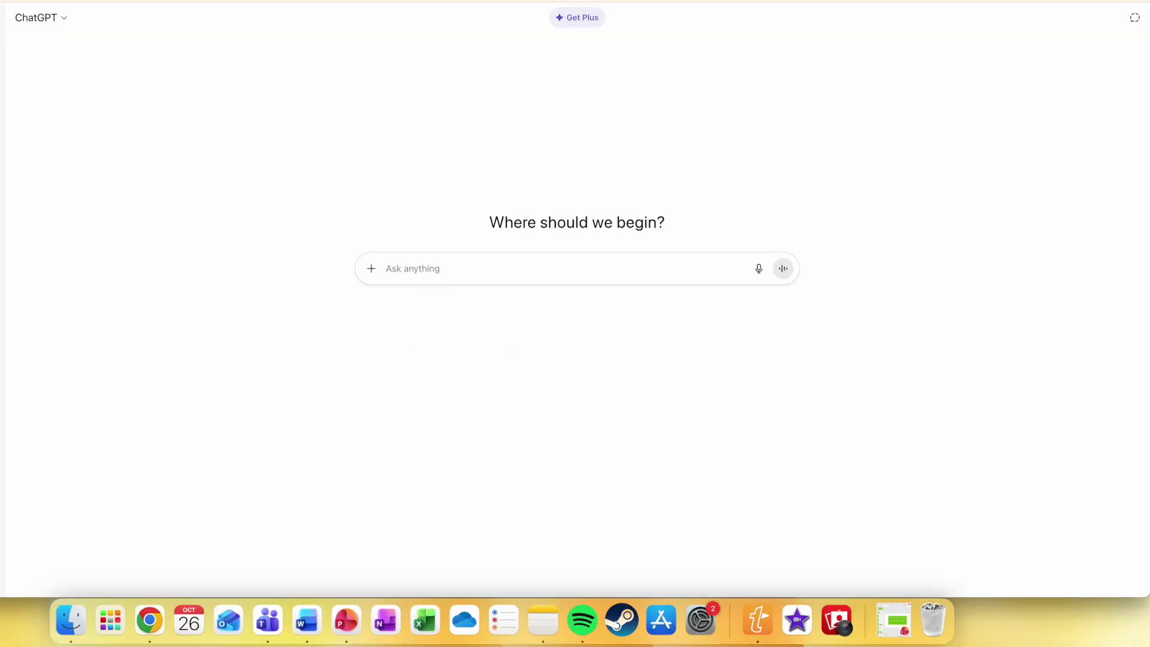
type("I am cra")
key("BackSpace")
key("BackSpace")
type("eating a")
key("BackSpace")
key("BackSpace")
key("BackSpace")
key("BackSpace")
key("BackSpace")
type("unng a legend for ")
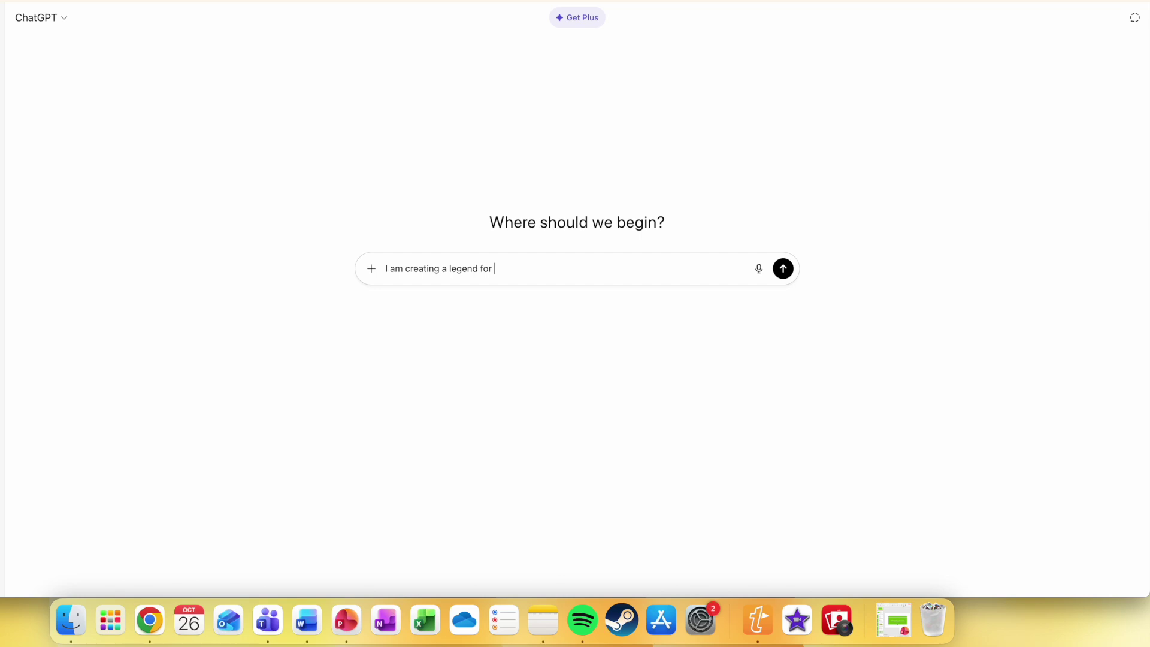
type("baseline drought risk in somalia, meau")
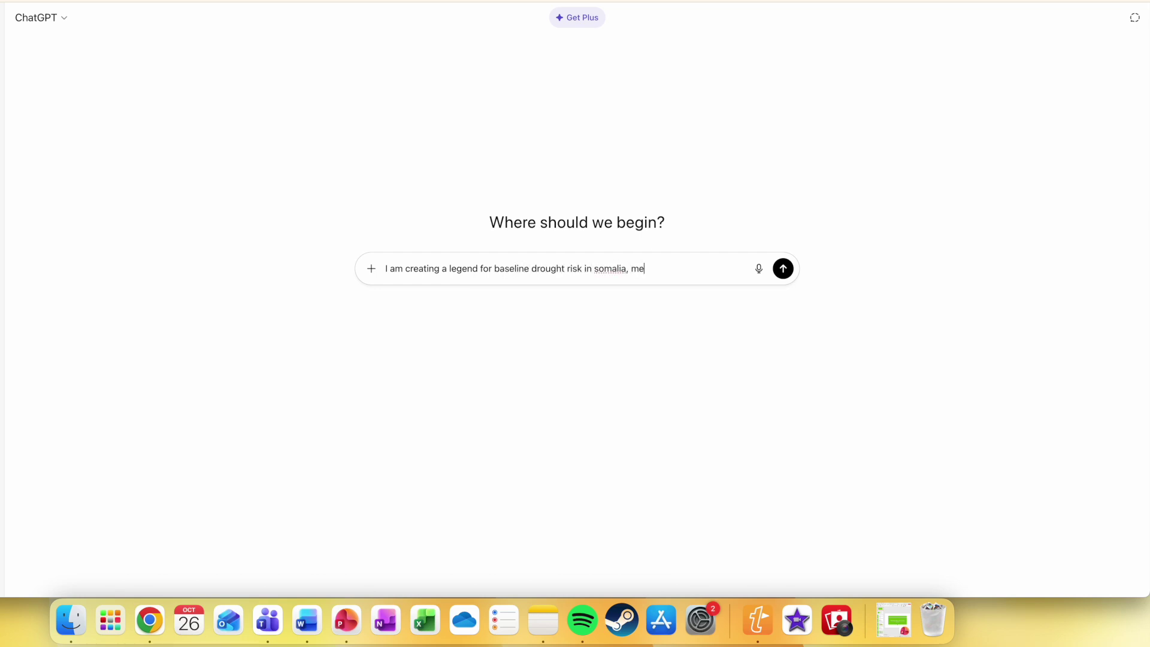
key("BackSpace")
type("sured from 0 to 1. the categories are")
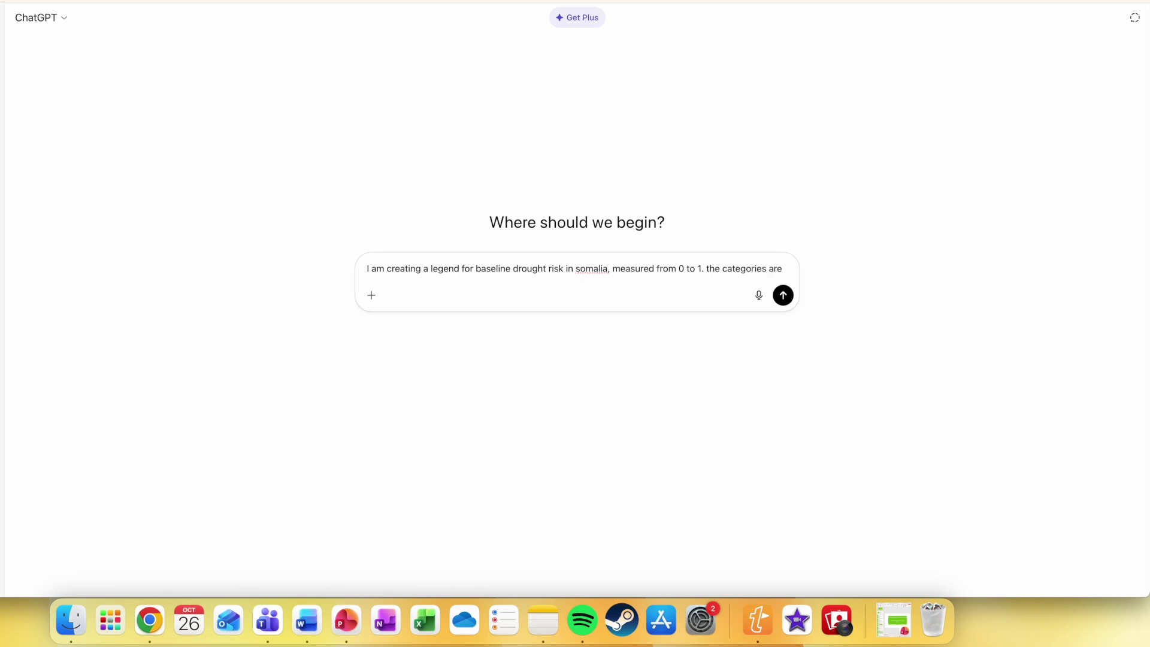
type(" 0-0.2, 2-4, 4-6, 6-8, and 8-1.")
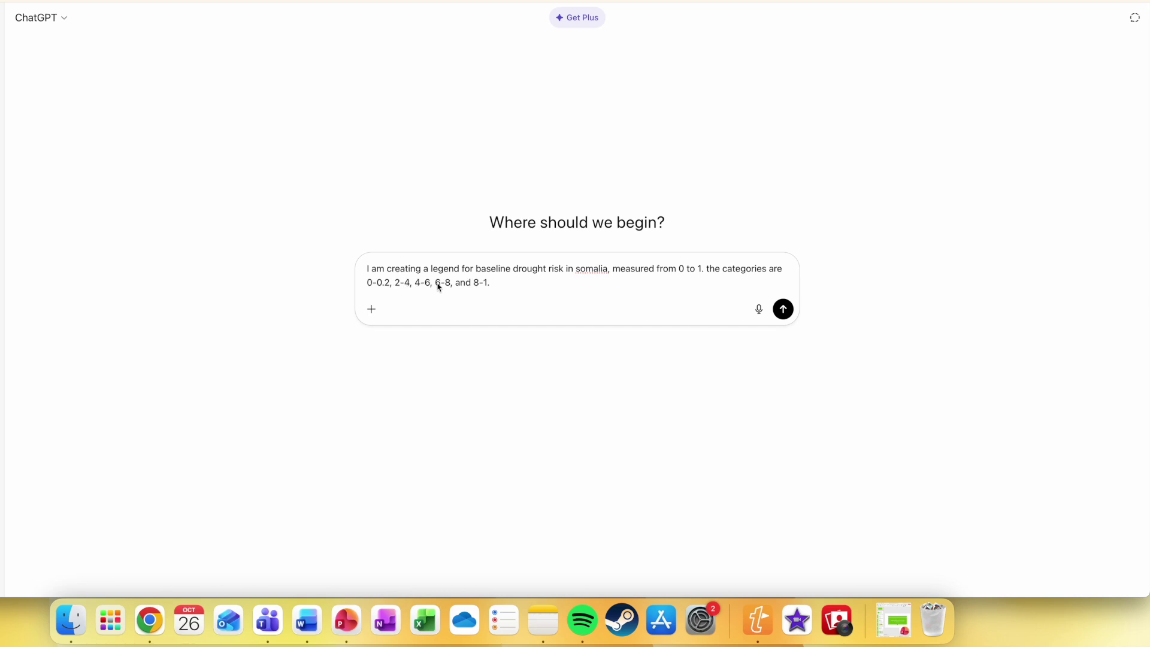
Correct the category ranges in the prompt to the decimals .2-.4, .4-.6, .6-.8 and .8-1.
left_click(403, 283)
type(".")
left_click(395, 283)
type(".")
left_click(421, 283)
type(".")
left_click(434, 283)
type(".")
left_click(445, 283)
type(".")
left_click(457, 283)
type(".")
Ask "how can i describe these? e.g., no drought risk, moderate, high..." at the end of the prompt, and read the reply.
left_click(489, 283)
type("how can i describ")
type("e these? e.g")
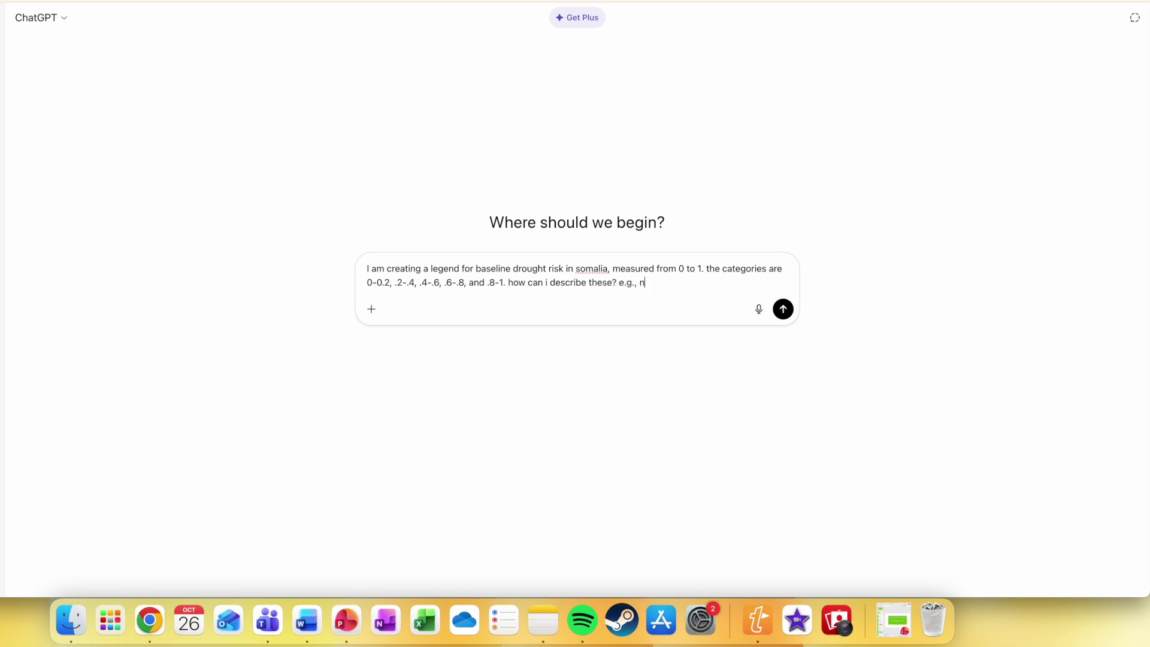
type("., no drought risk, moderate,")
type(" high...")
key("Return")
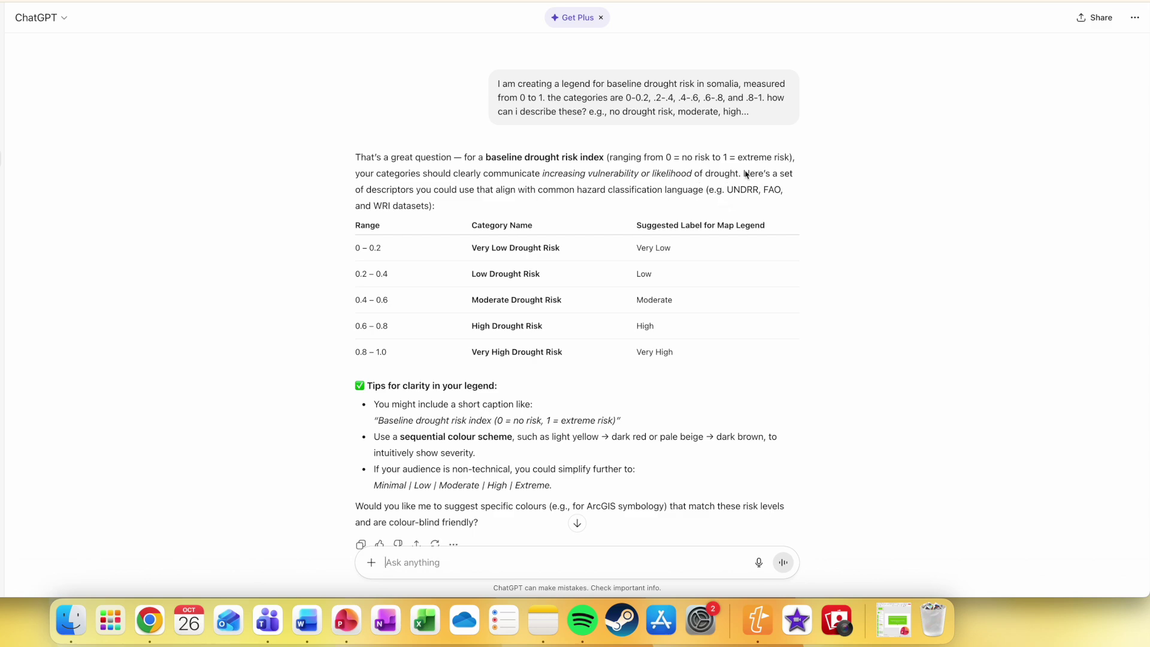
scroll(511, 222, "down", 2)
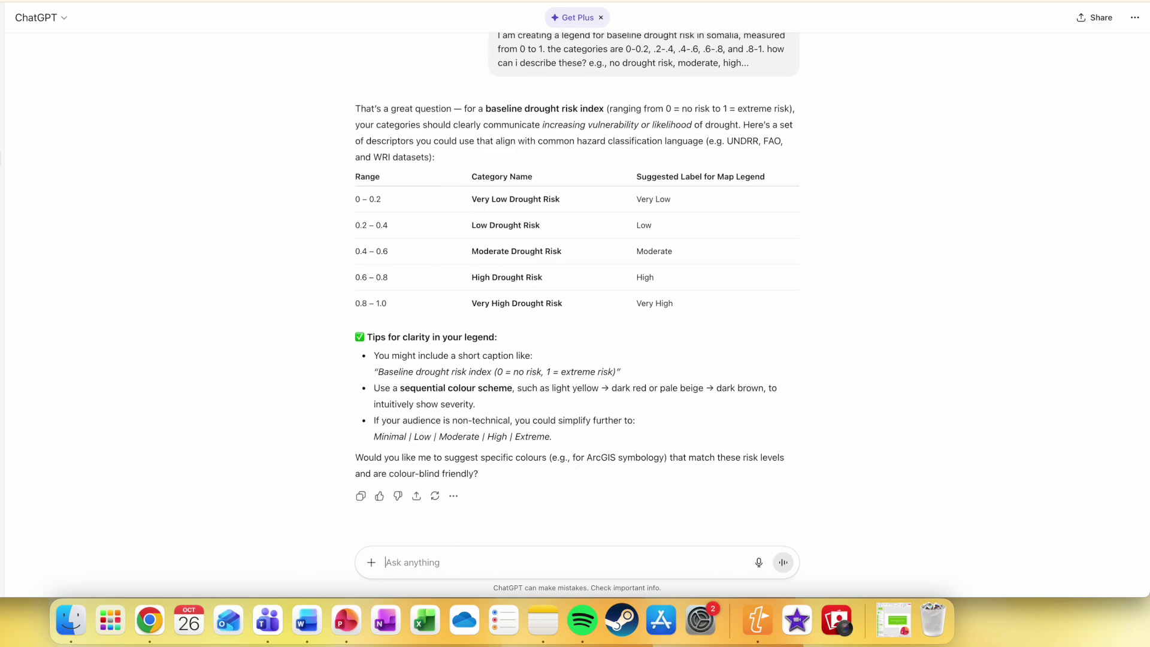
Back in the ArcGIS map, rename the Drought_BaselineIndicator layer to "Drought Risk Indicator" and move the Somalia layer above it.
key("super+Tab")
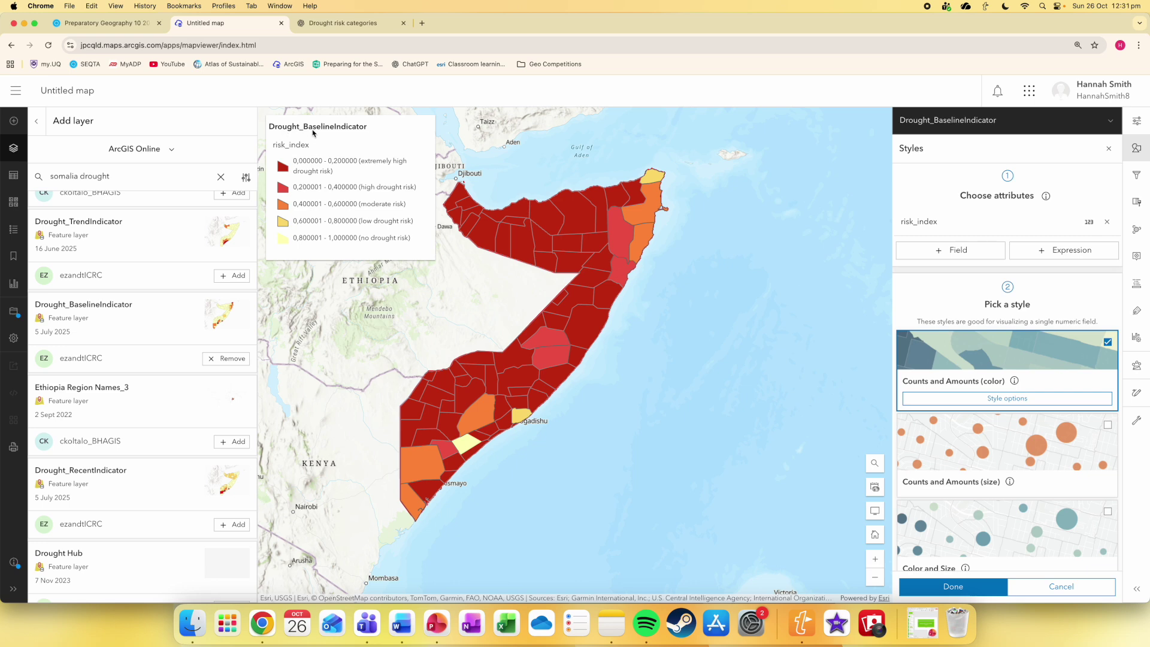
left_click(36, 122)
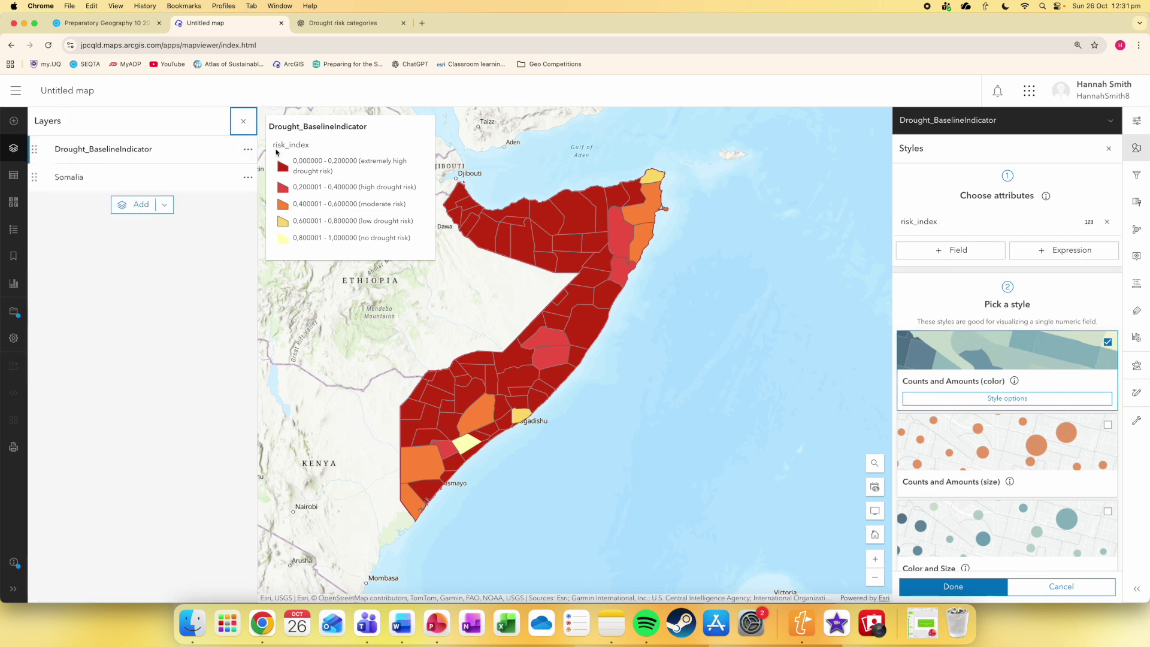
left_click(247, 149)
left_click(207, 229)
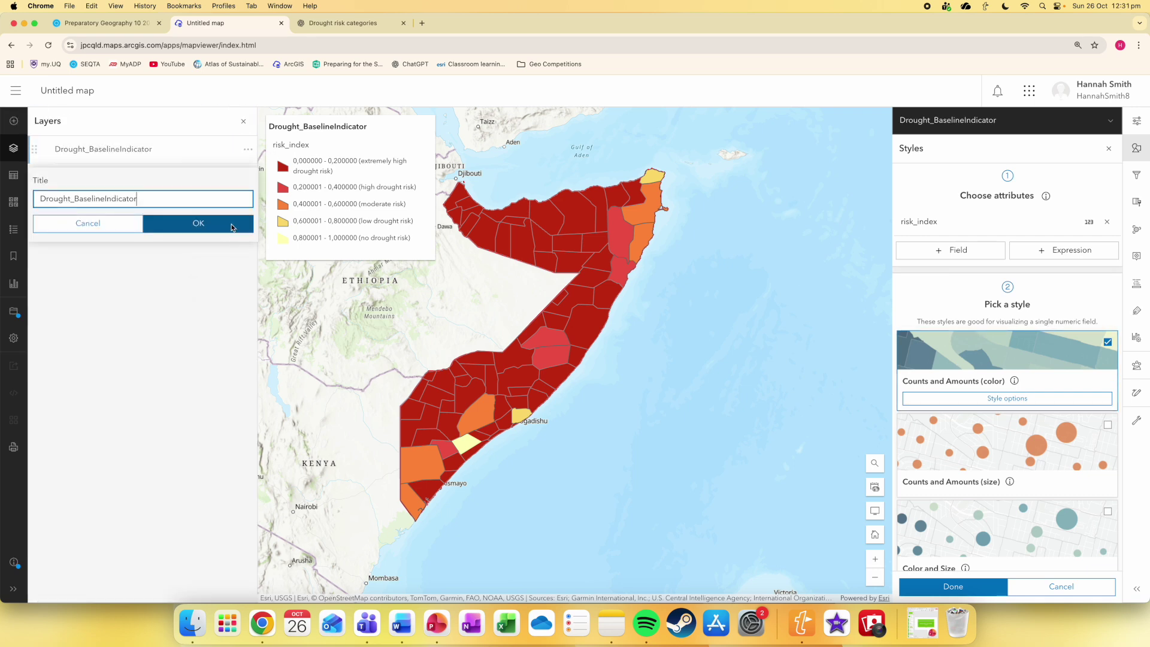
key("super+a")
type("Drough")
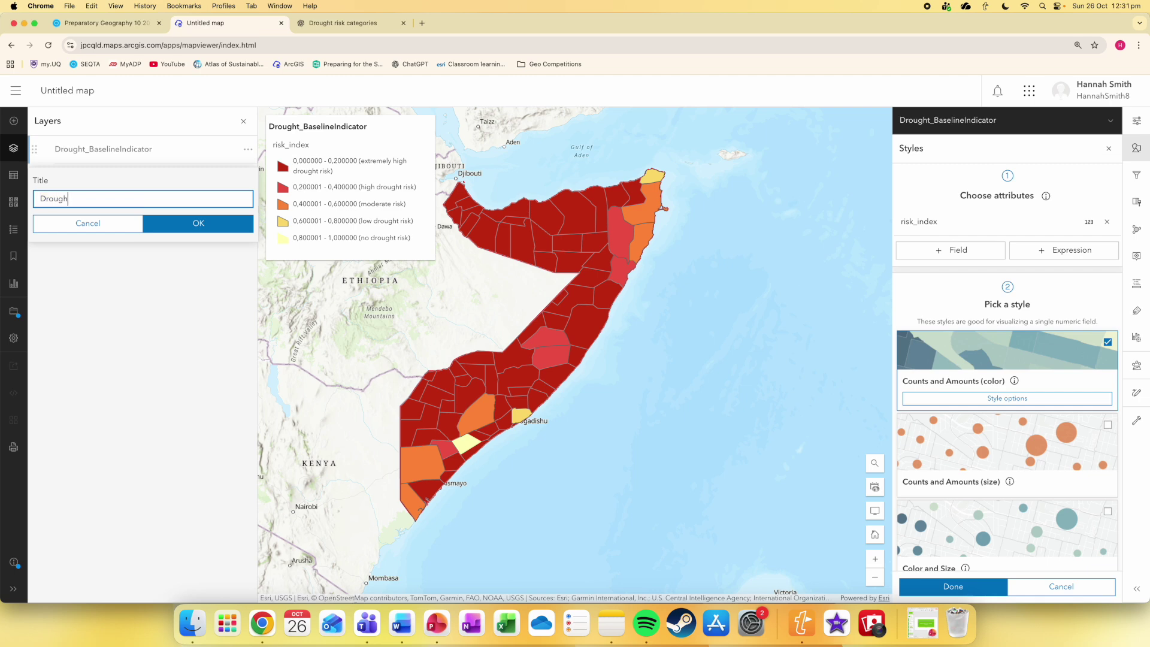
type("t Baseline")
key("BackSpace")
key("BackSpace")
key("BackSpace")
type("Risk Indicator")
left_click(229, 228)
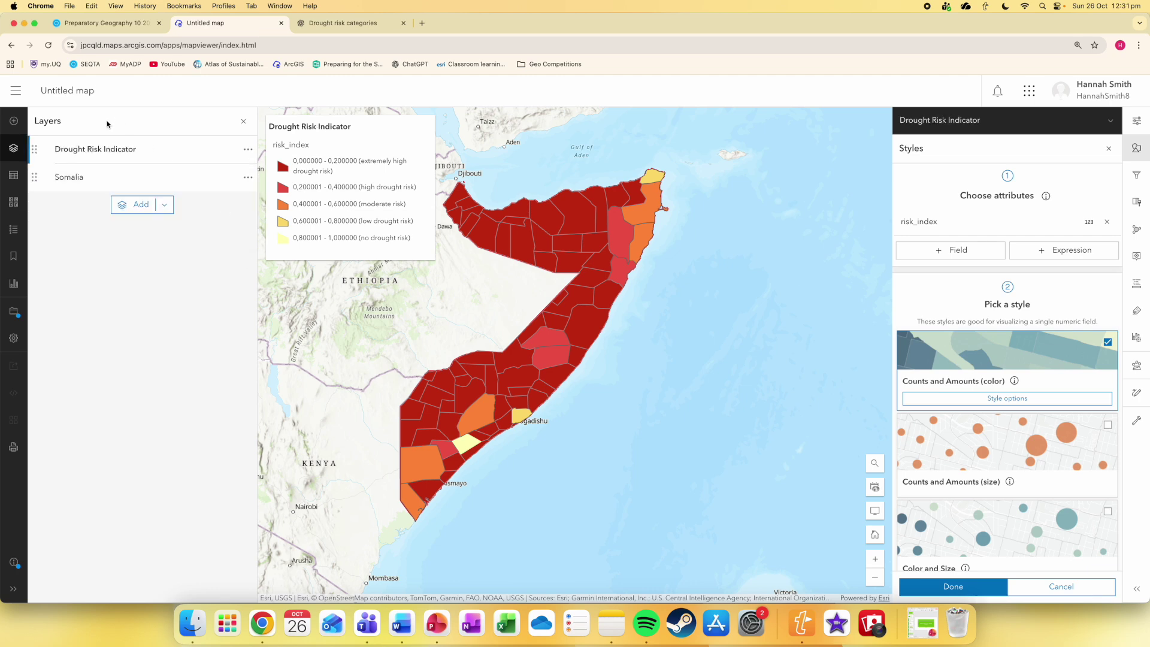
left_click_drag(43, 179, 44, 154)
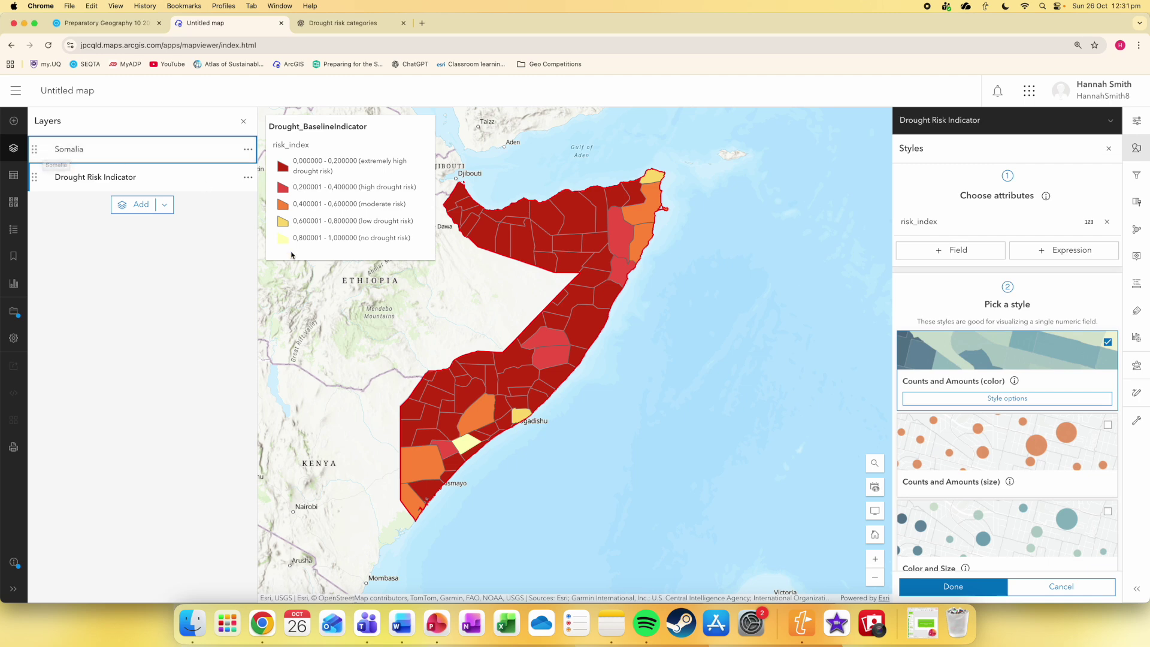
Search ArcGIS Online for layers matching "somalia food insecurity".
left_click(137, 205)
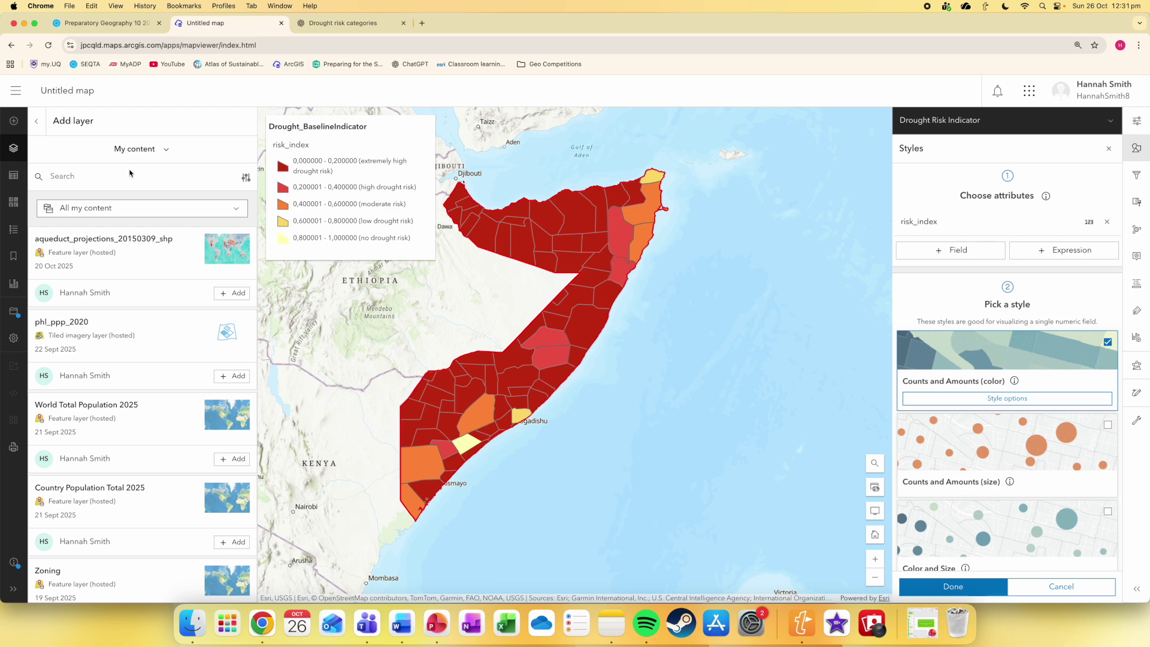
left_click(142, 150)
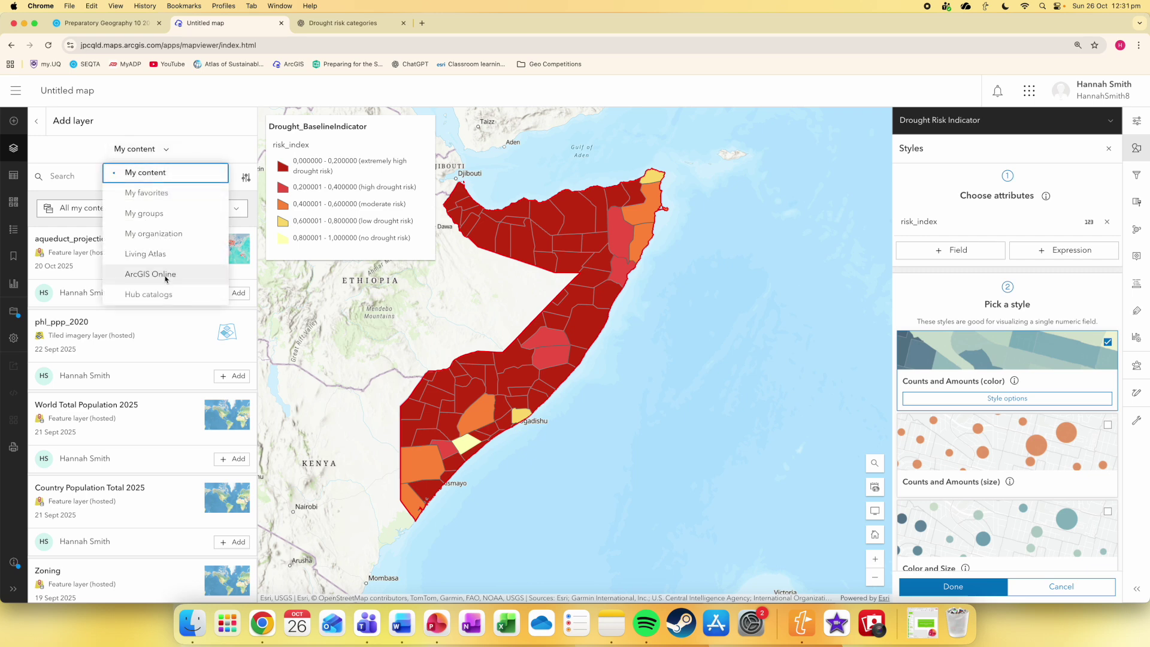
left_click(166, 275)
left_click(118, 183)
type("s")
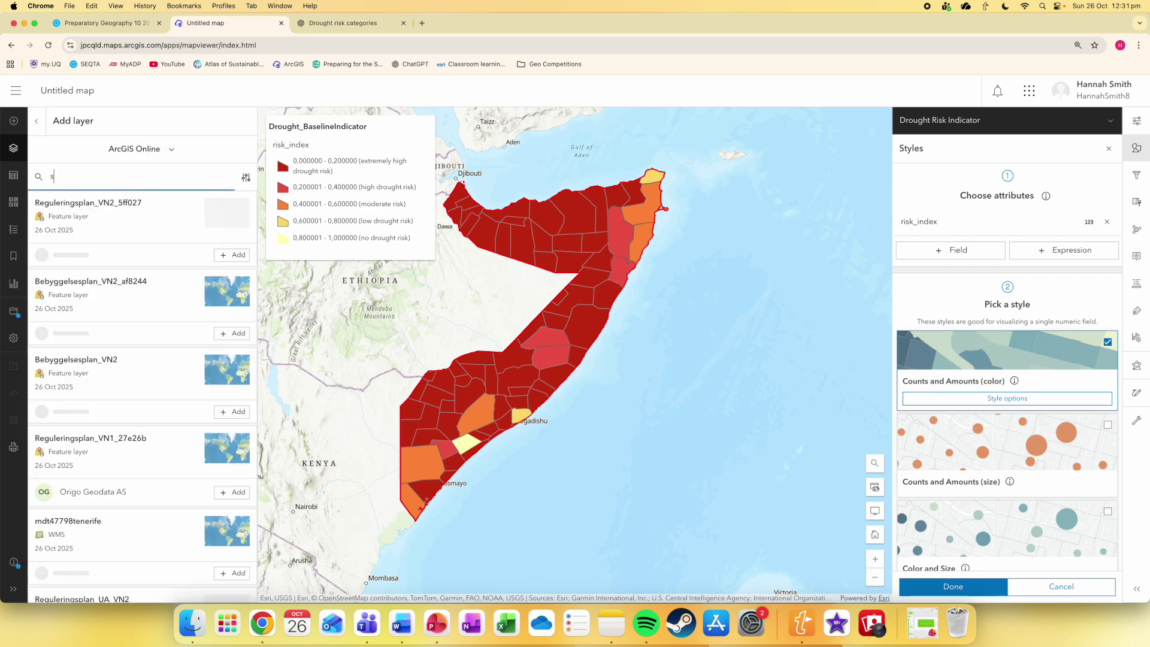
type("omalia food insecurity")
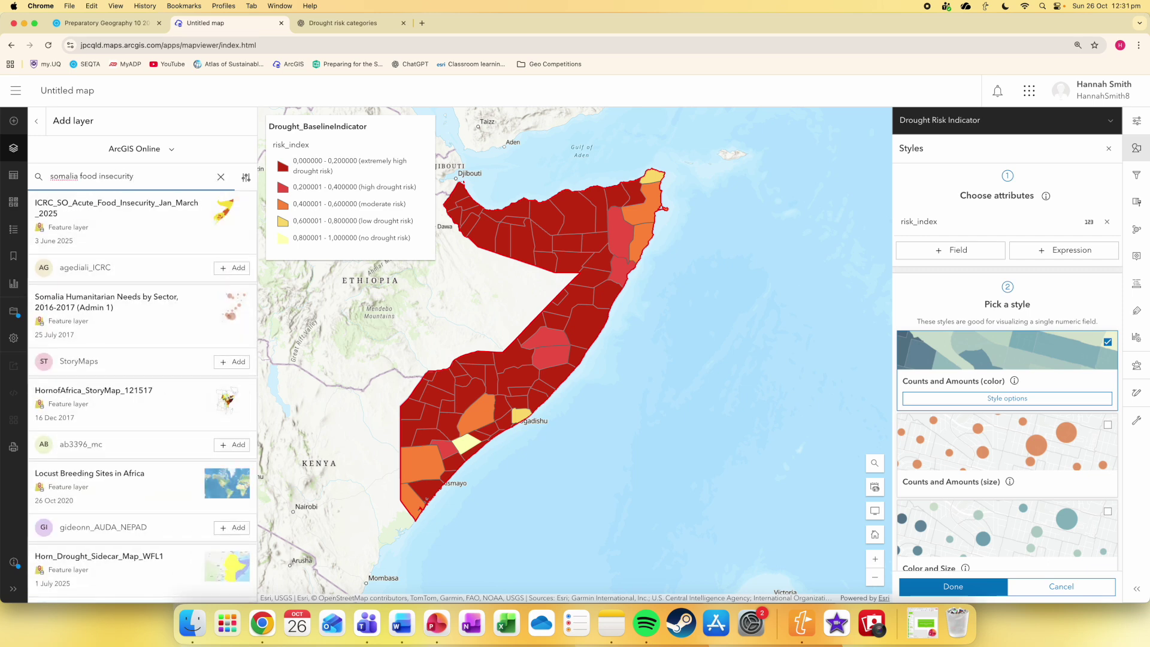
Add the Somalia Humanitarian Needs by Sector, 2016-2017 (Admin 1) layer to the map and check its item overview.
scroll(149, 299, "down", 2)
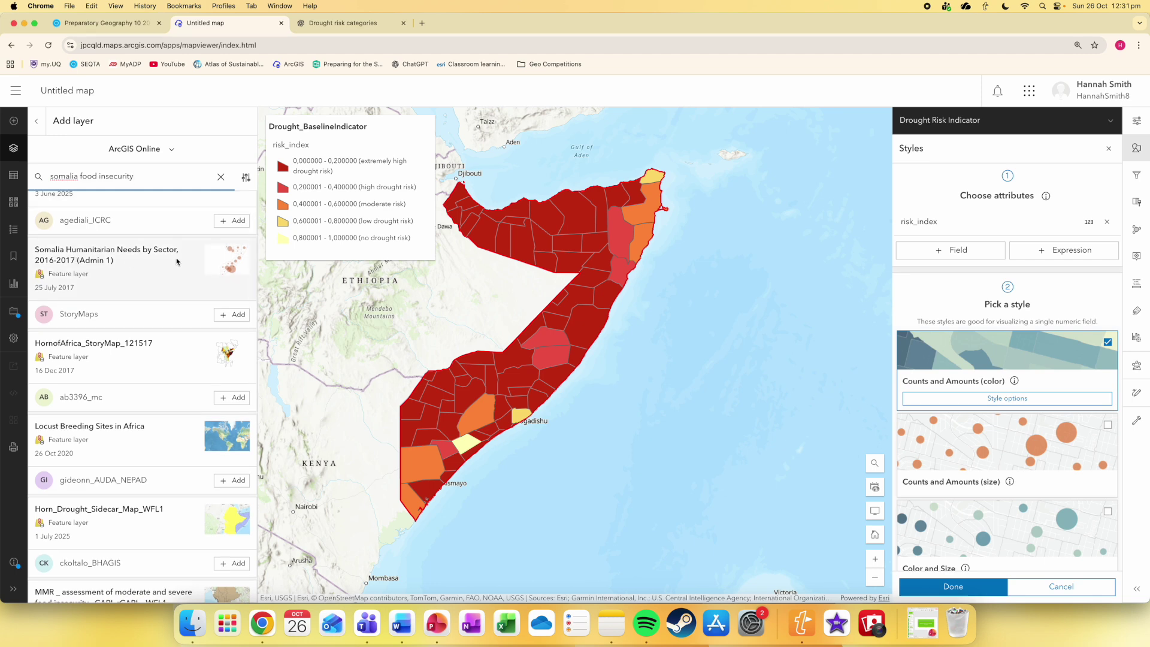
scroll(139, 259, "up", 1)
scroll(139, 259, "up", 1)
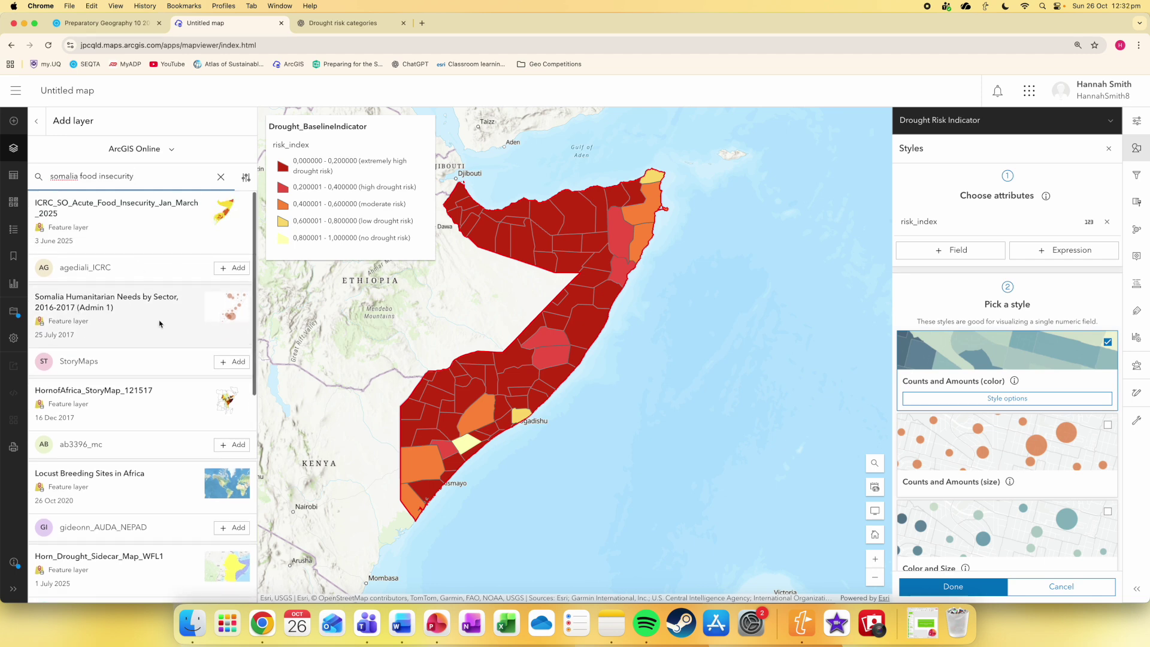
scroll(156, 264, "down", 2)
scroll(172, 271, "up", 2)
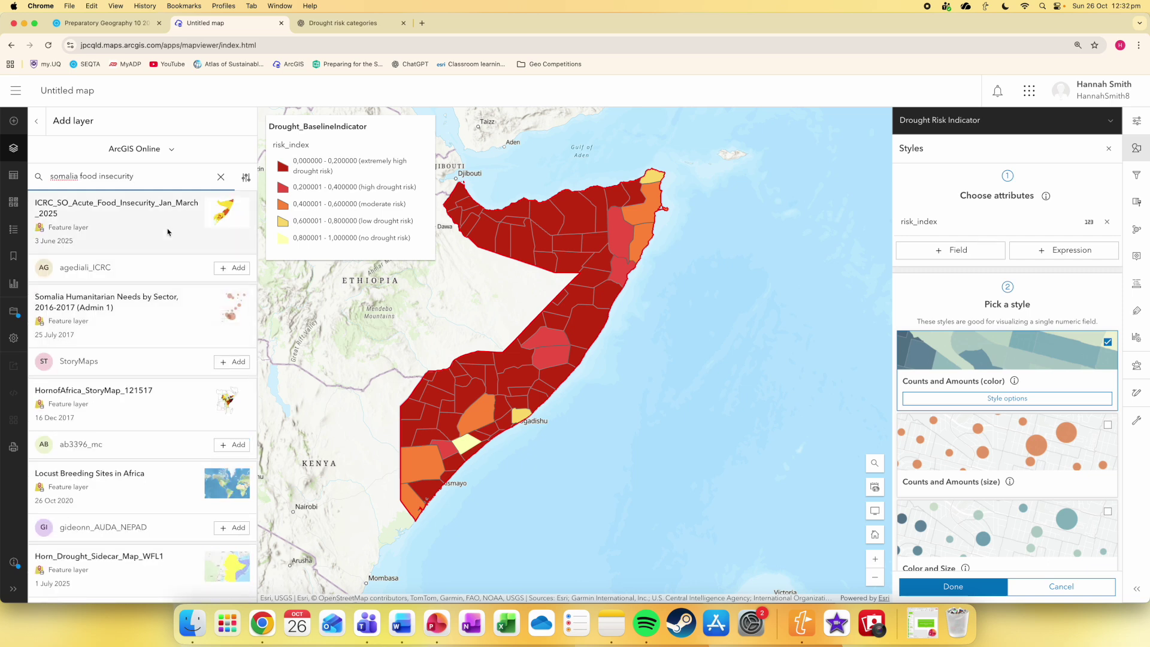
left_click(239, 366)
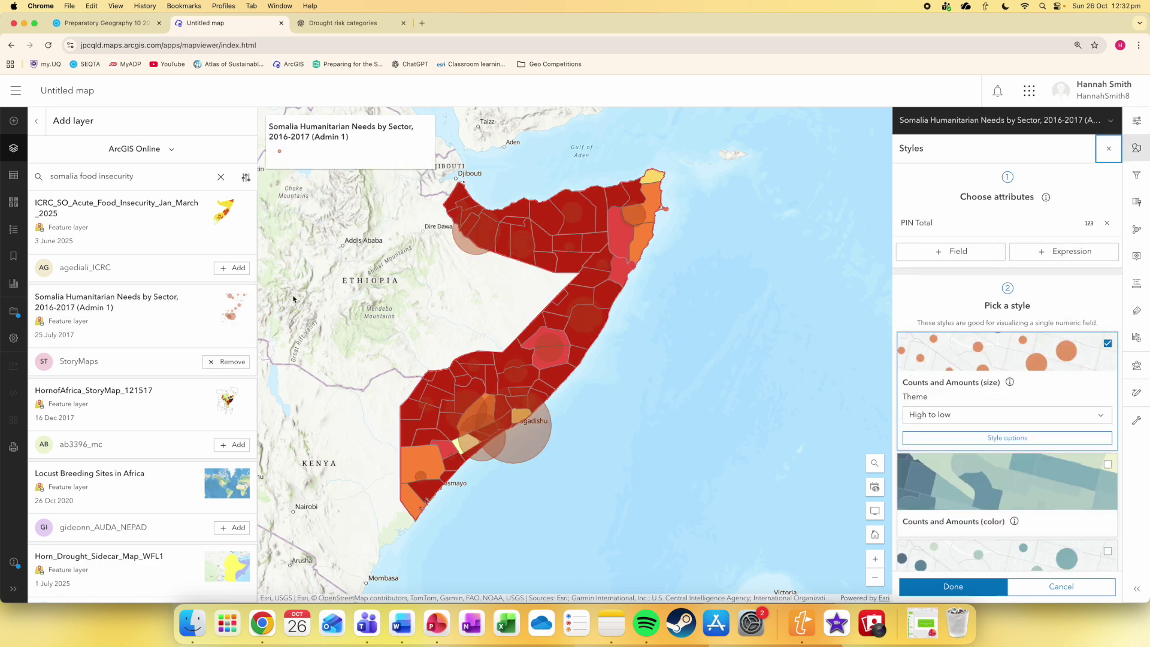
left_click(243, 296)
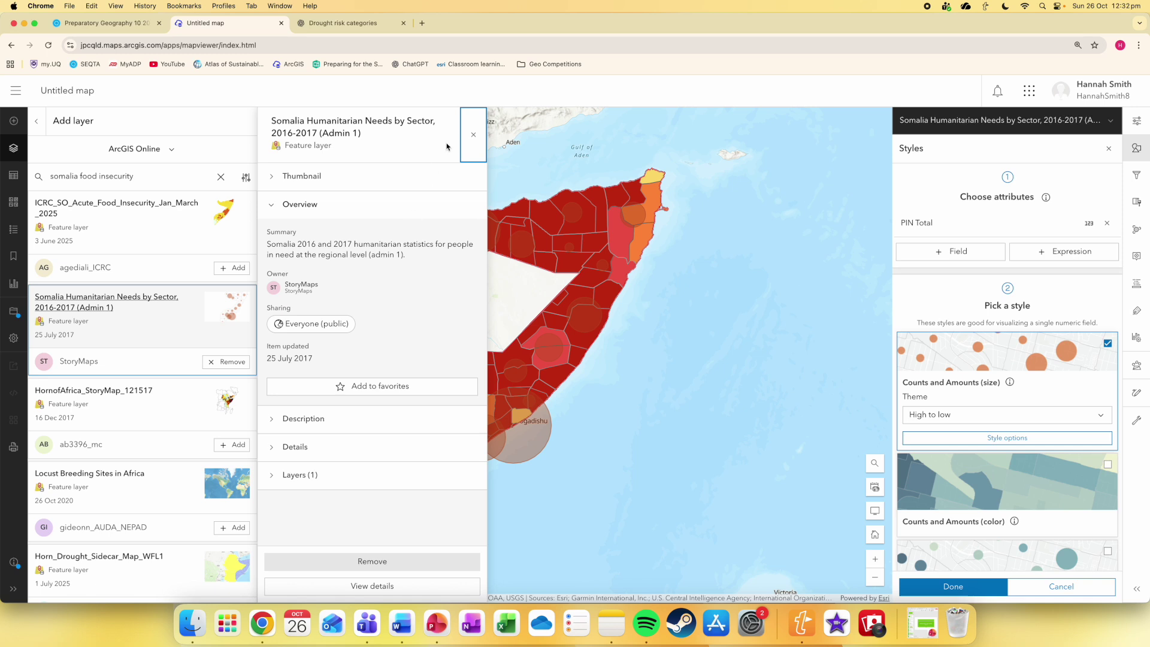
left_click(473, 135)
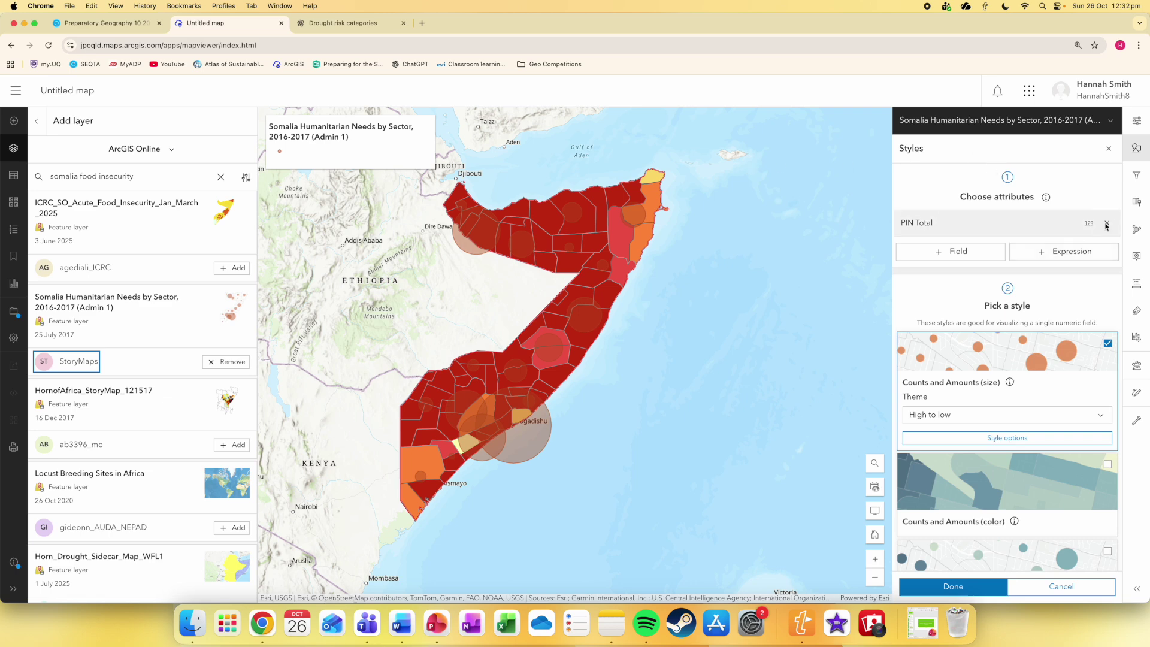
Replace PIN Total with Food Security Total as the attribute that styles the Somalia Humanitarian Needs layer.
left_click(1108, 224)
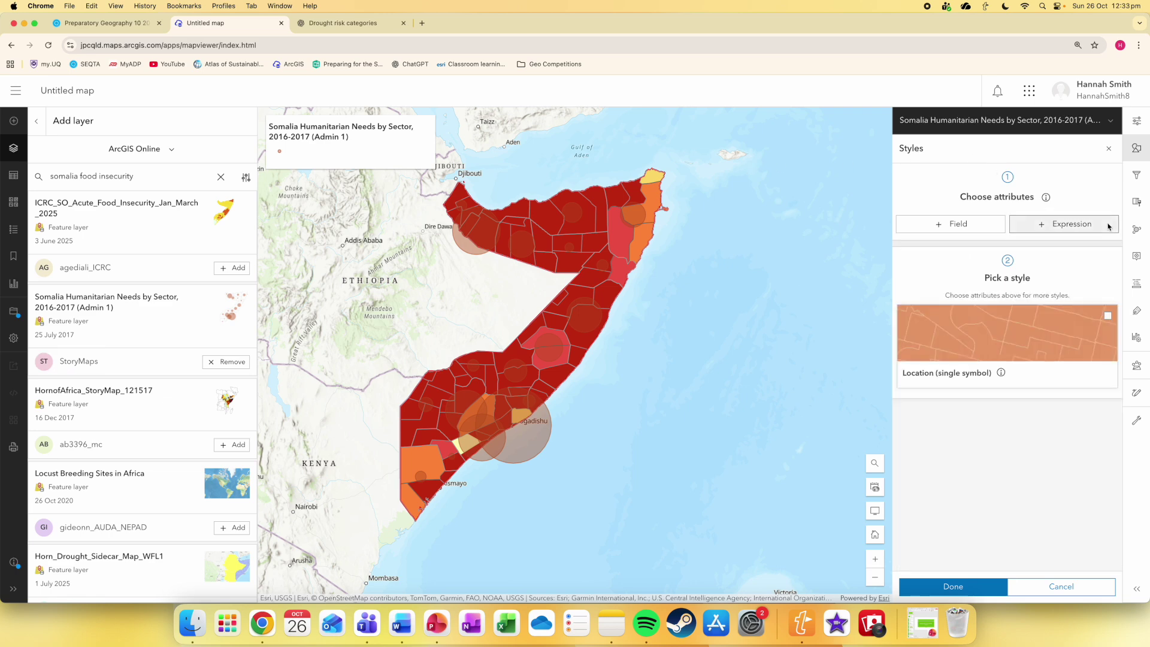
left_click(971, 226)
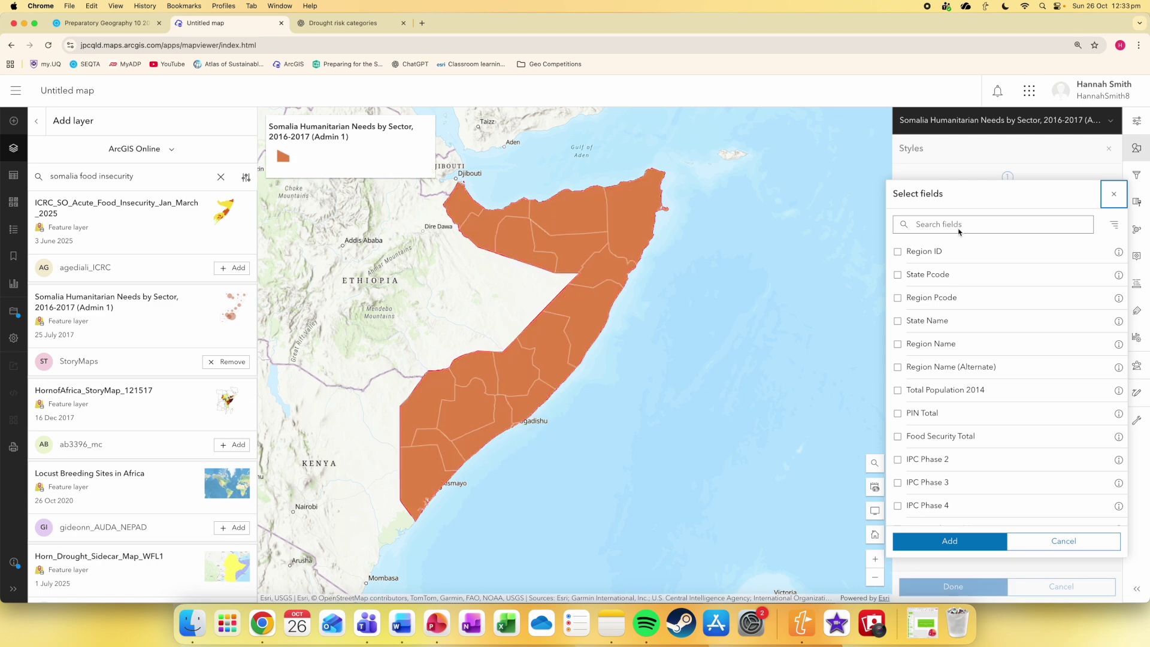
scroll(958, 371, "down", 2)
left_click(961, 391)
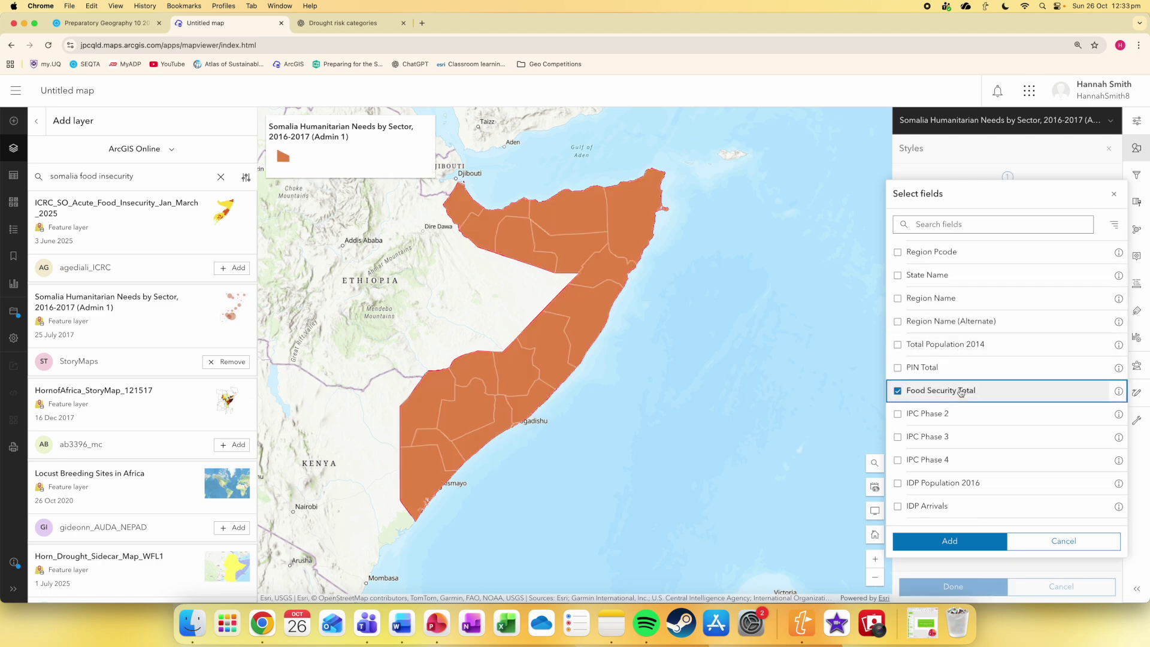
scroll(961, 392, "down", 5)
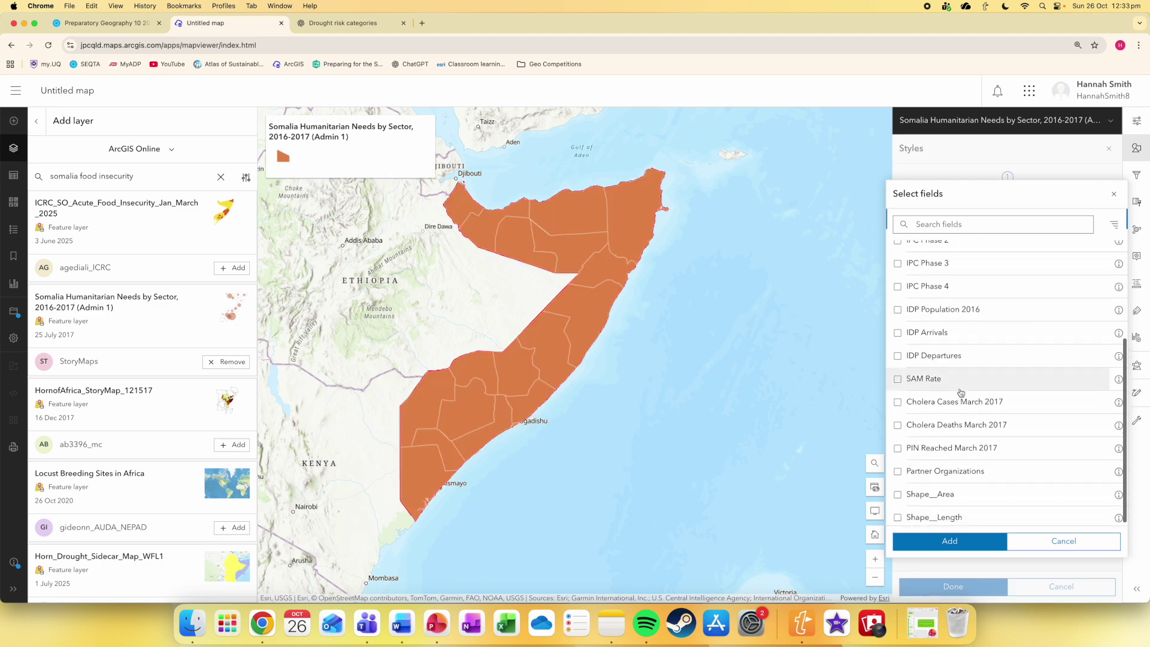
scroll(1008, 359, "up", 5)
scroll(1006, 357, "up", 1)
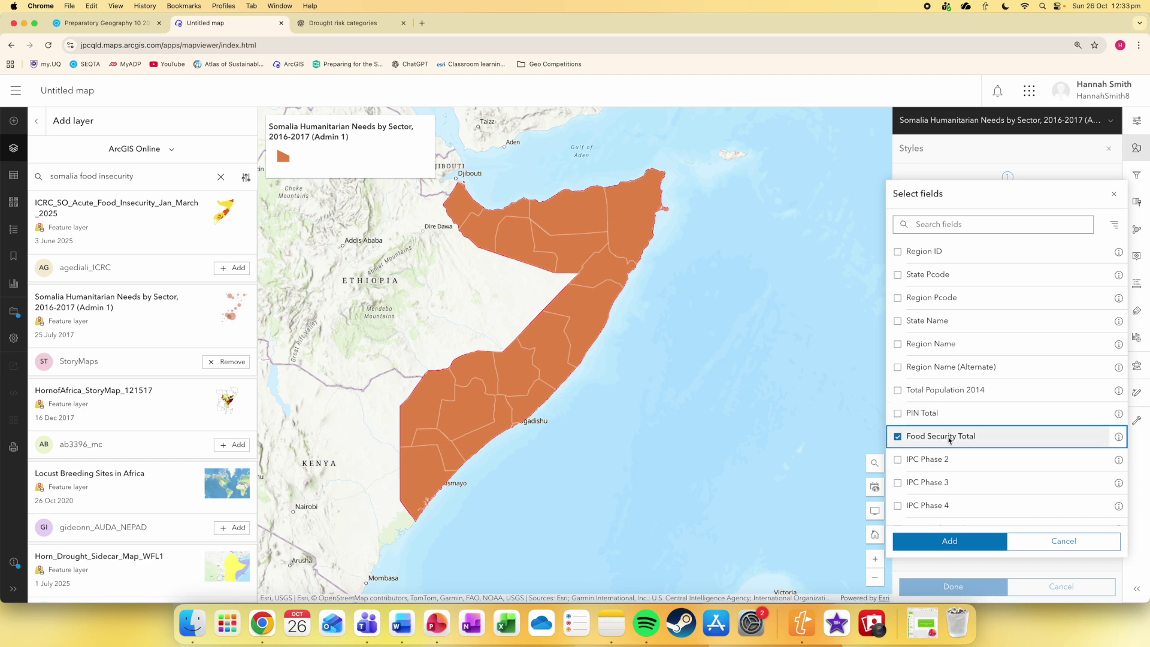
left_click(949, 541)
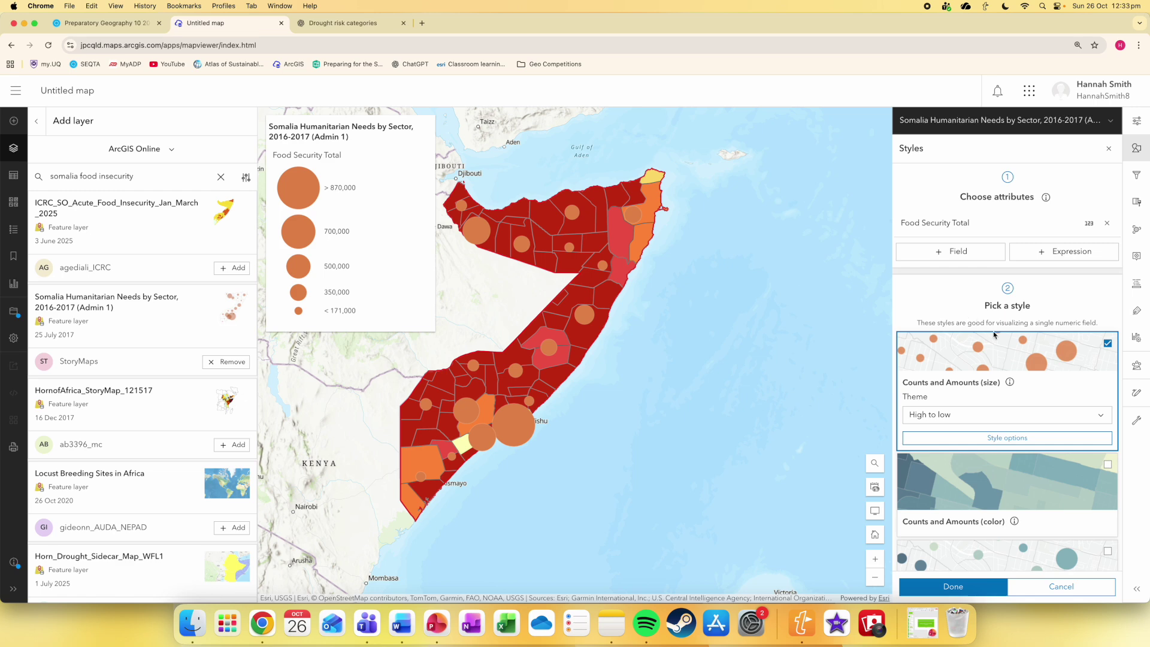
In the Counts and Amounts (size) style options, set the proportional circles' fill transparency to 27%.
scroll(994, 336, "down", 1)
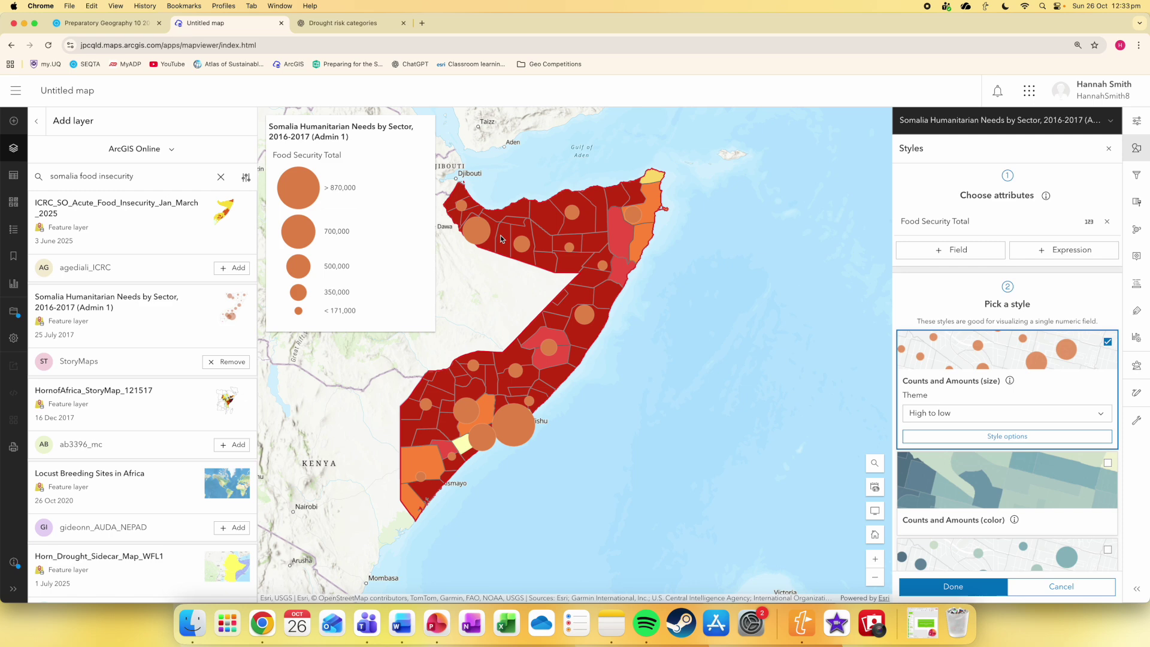
scroll(959, 407, "down", 3)
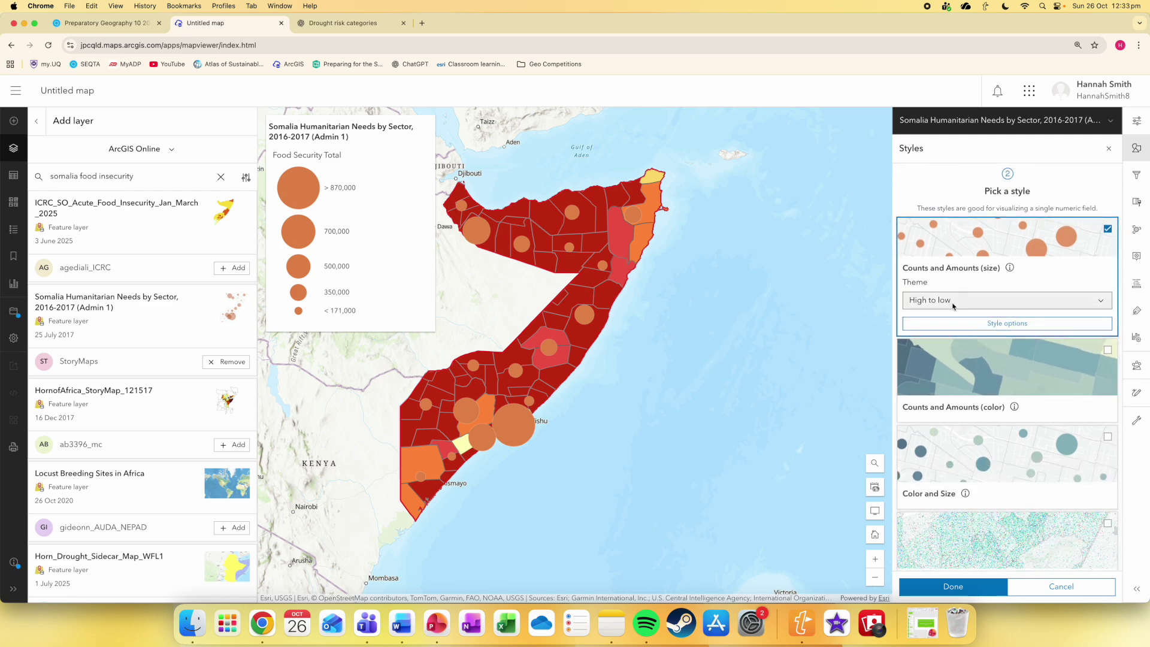
left_click(959, 324)
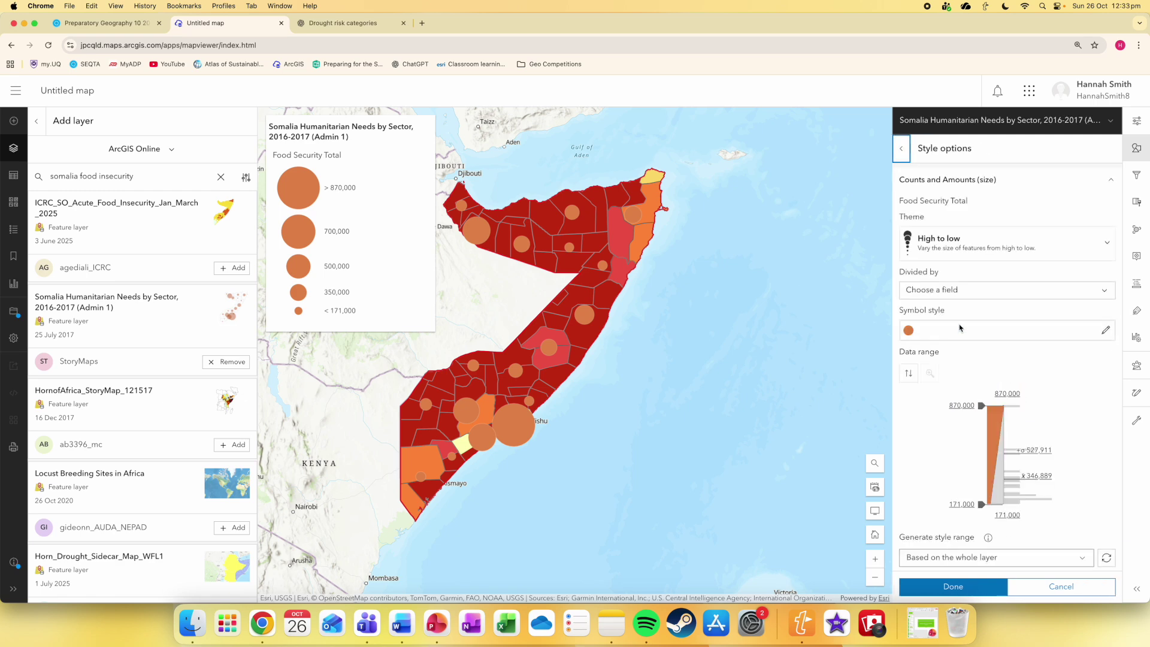
left_click(1106, 333)
left_click_drag(718, 367, 742, 367)
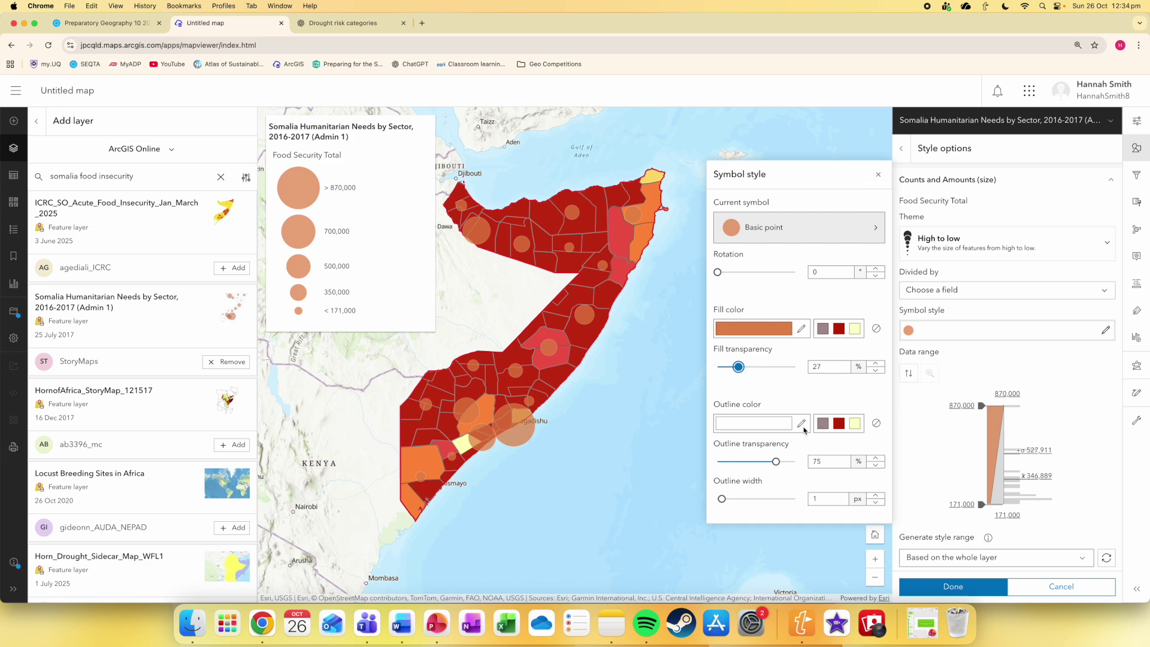
Give the circles a near-black outline (030202) and set the outline transparency to 1%.
left_click(802, 424)
left_click(758, 298)
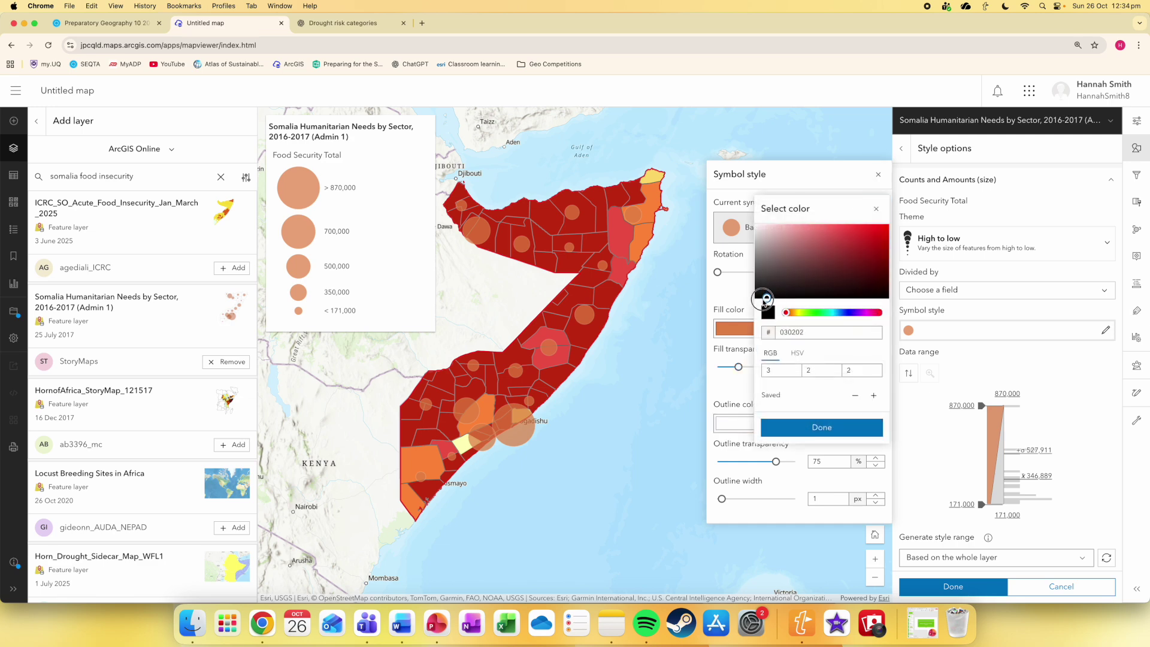
left_click(839, 427)
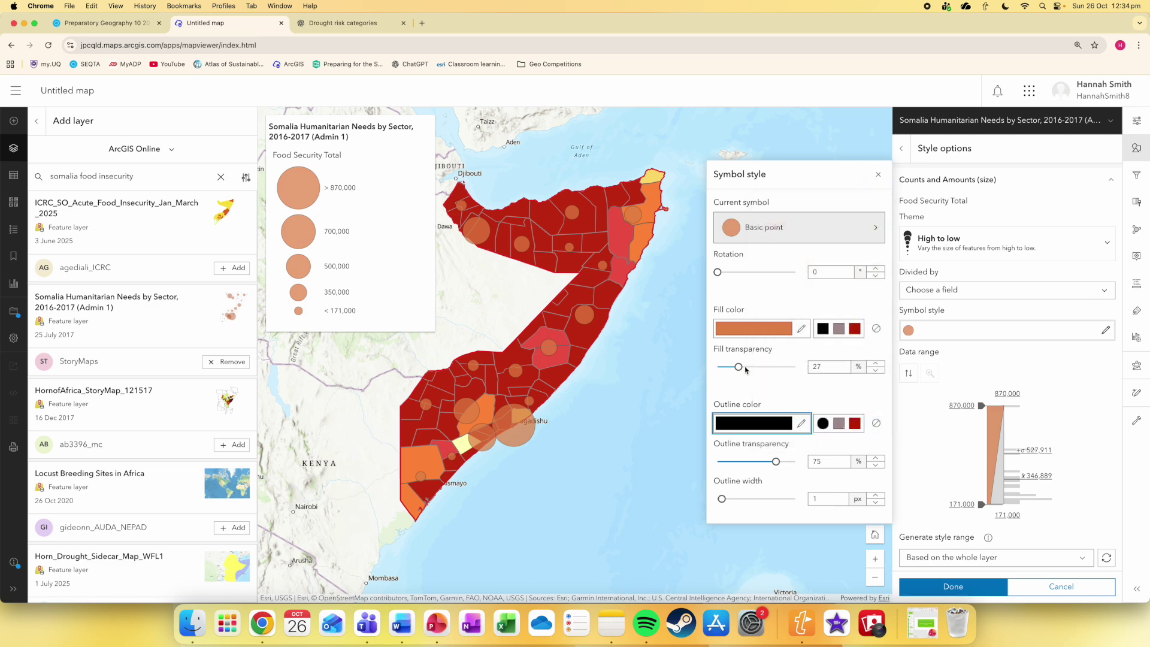
left_click_drag(776, 462, 725, 463)
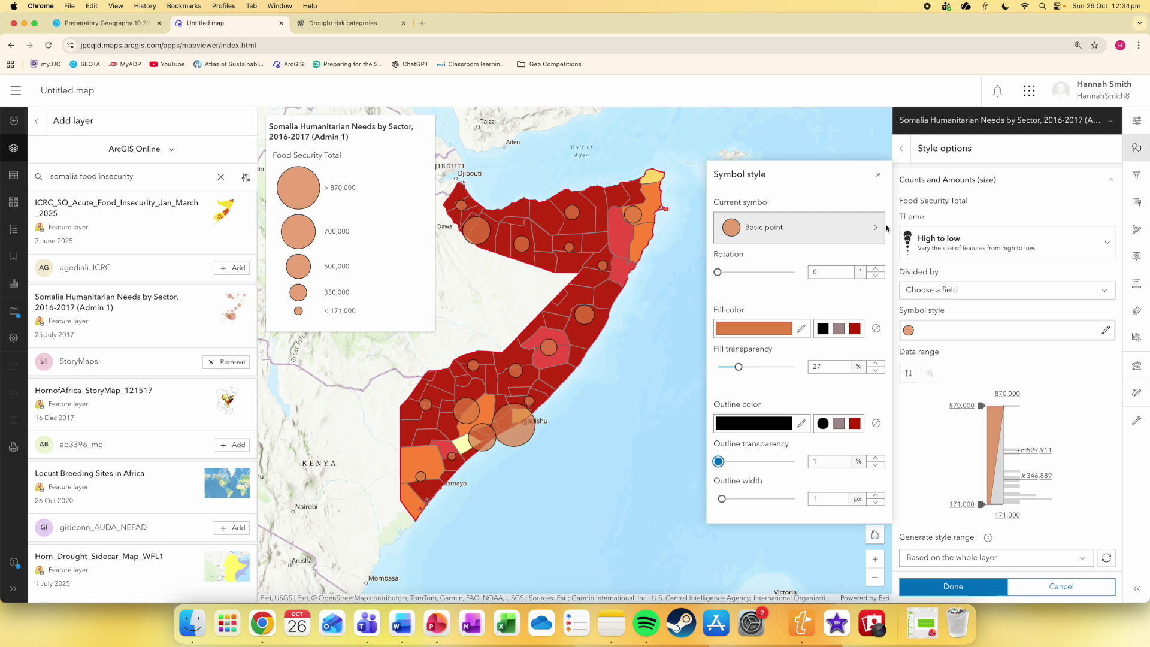
Change the Food Security Total markers to the red wheat icon from the Government symbol category.
left_click(814, 229)
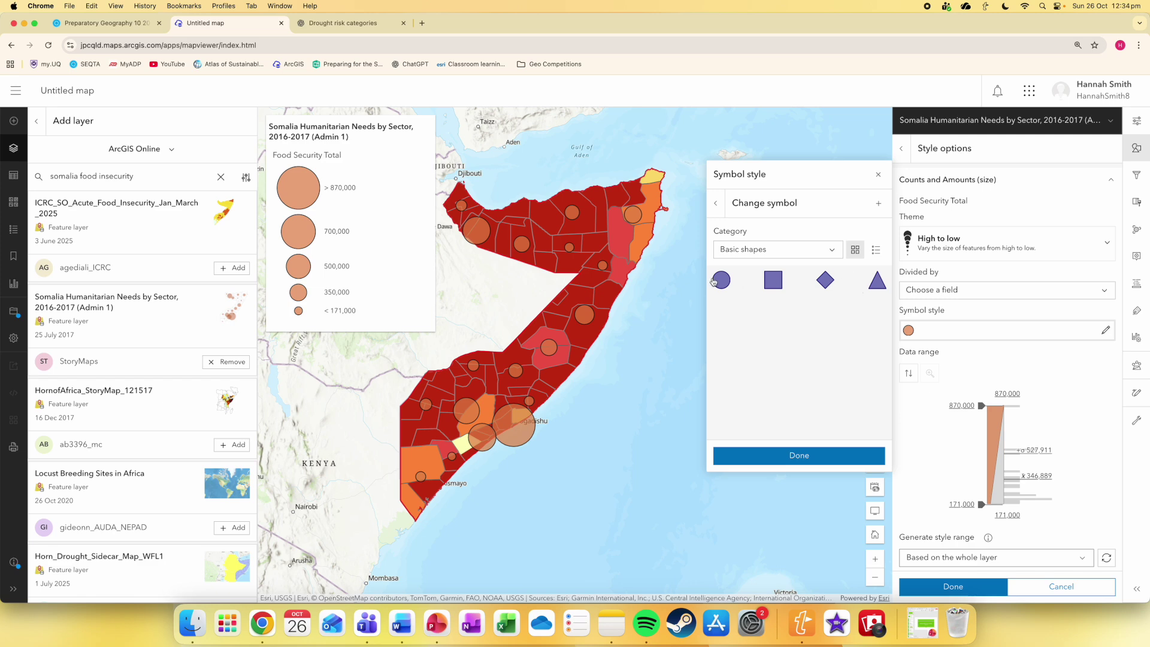
left_click(832, 252)
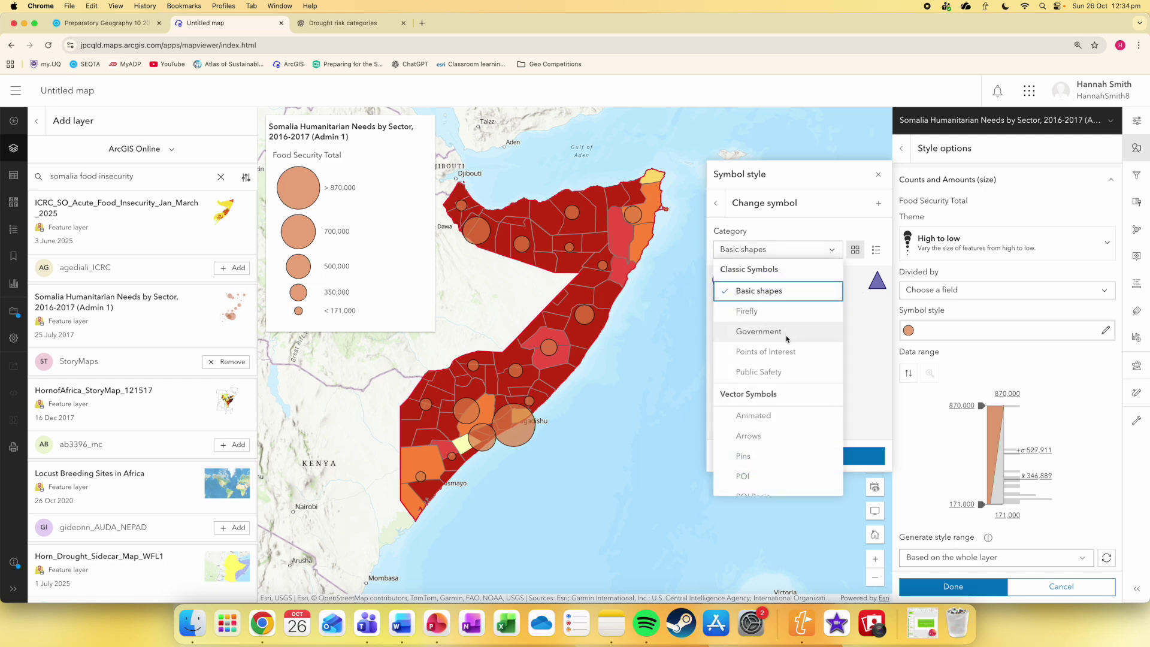
scroll(786, 351, "down", 1)
scroll(784, 360, "down", 1)
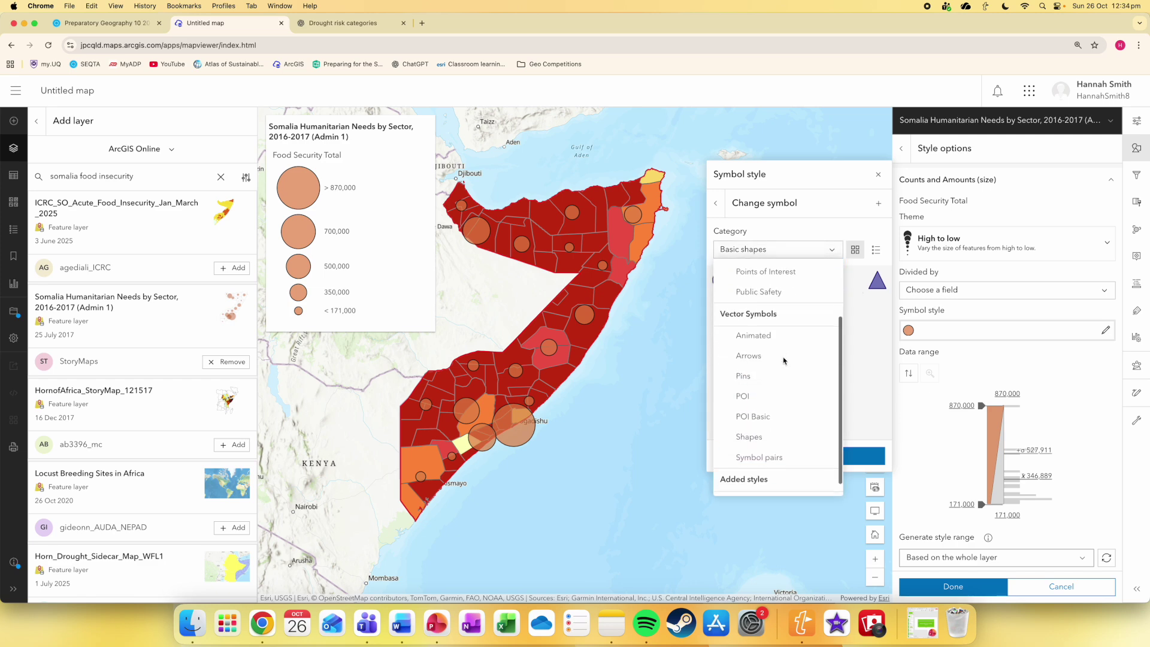
left_click(783, 291)
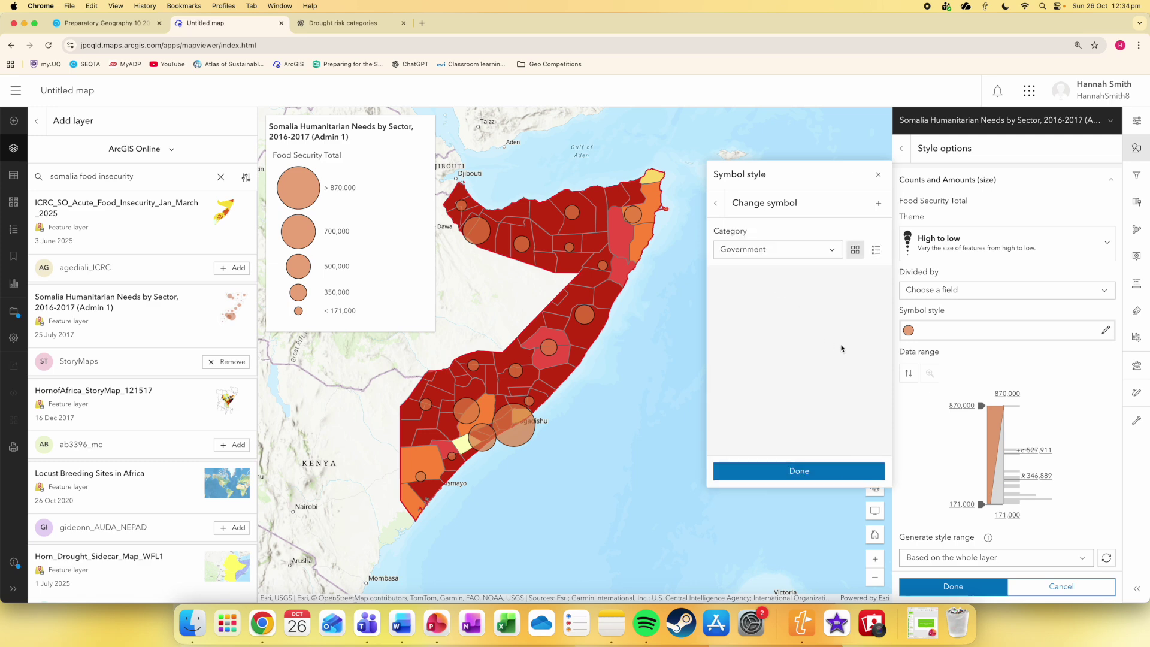
scroll(742, 350, "down", 2)
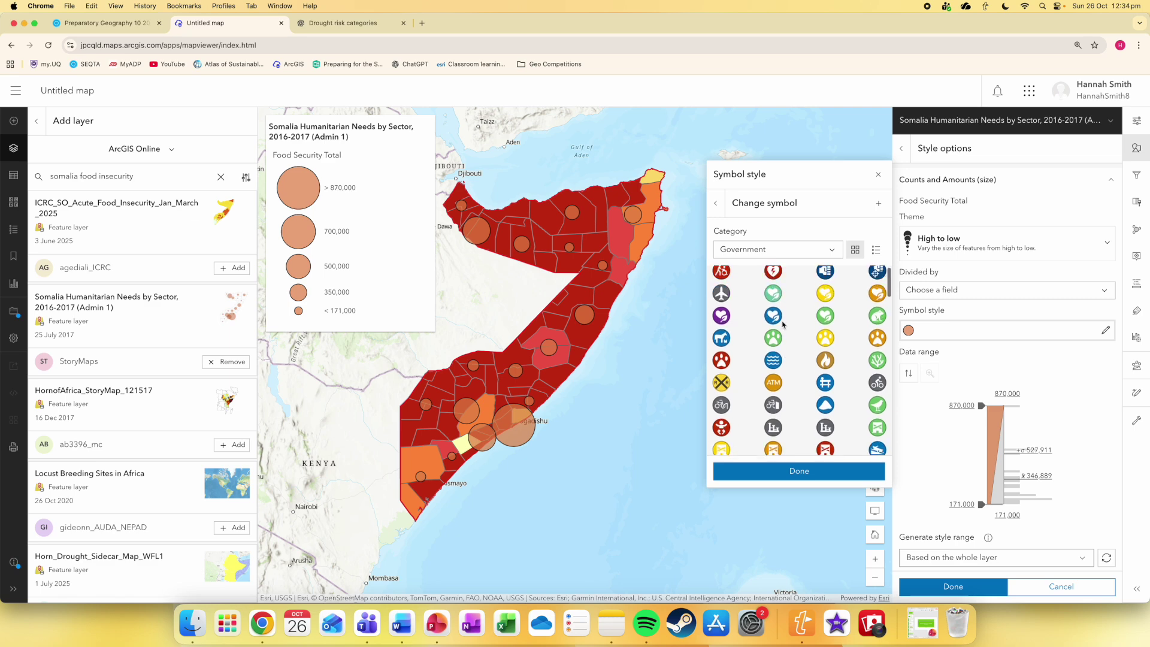
scroll(797, 328, "down", 10)
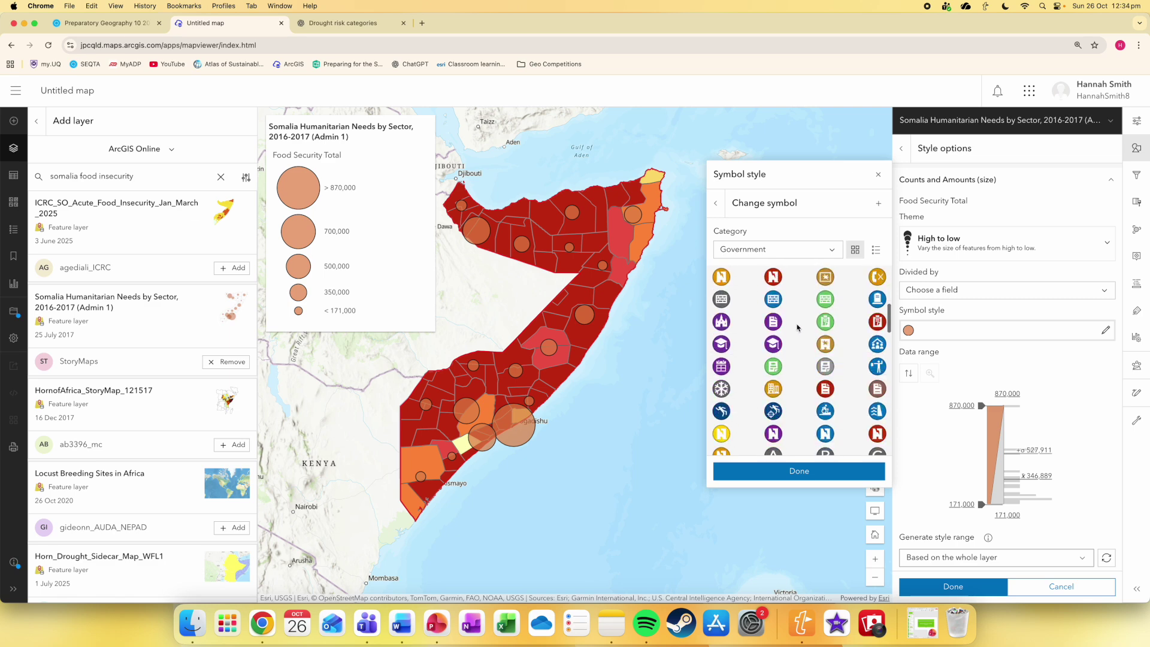
scroll(797, 327, "down", 10)
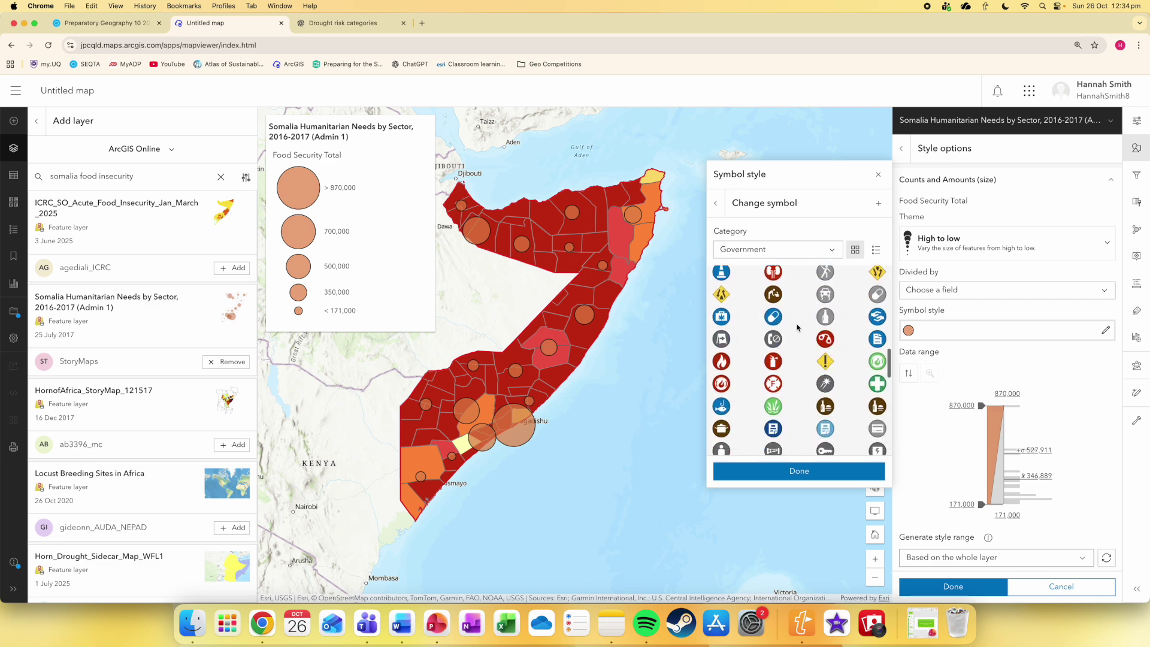
scroll(797, 328, "down", 10)
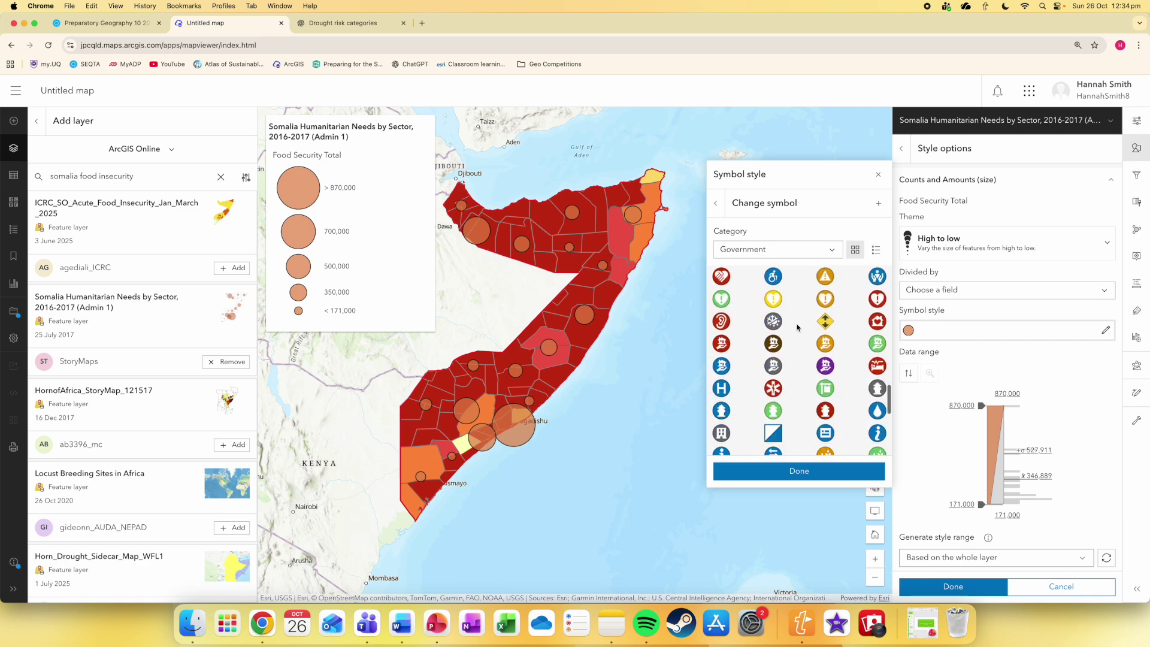
scroll(797, 328, "down", 3)
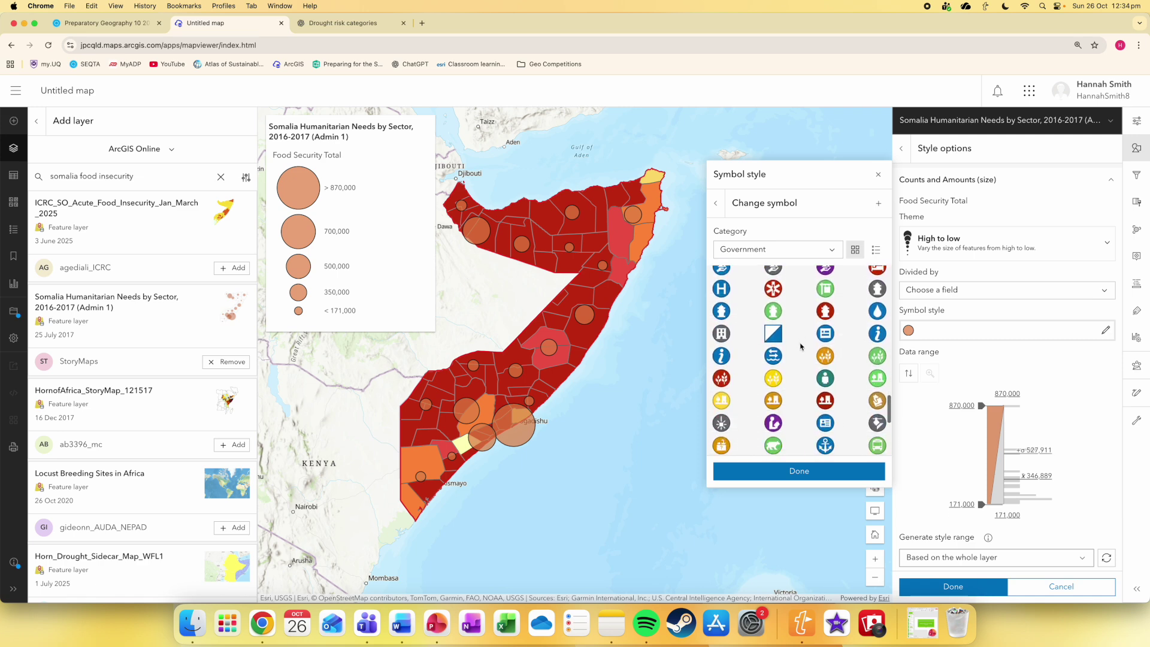
scroll(818, 346, "down", 4)
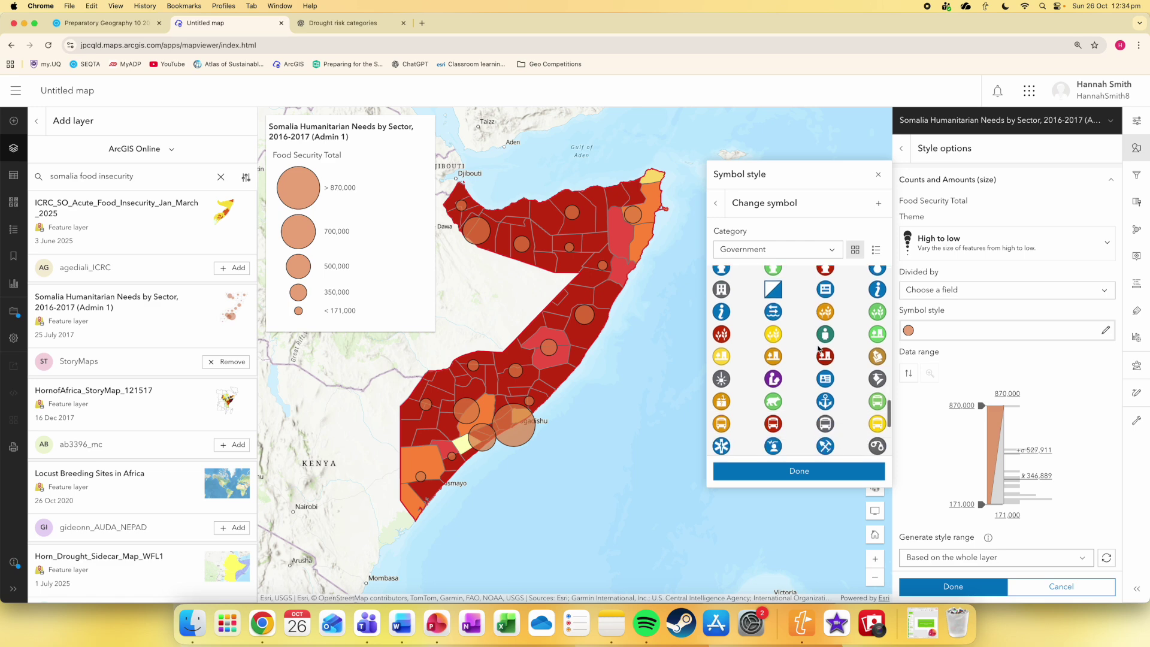
scroll(818, 348, "down", 5)
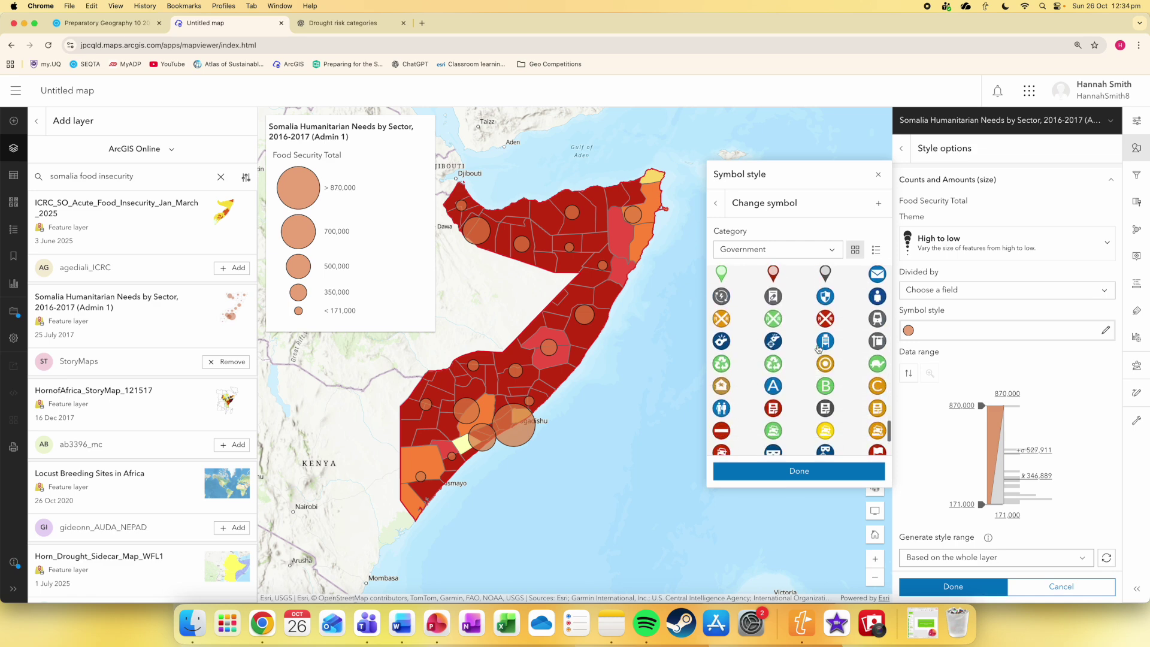
scroll(818, 349, "down", 1)
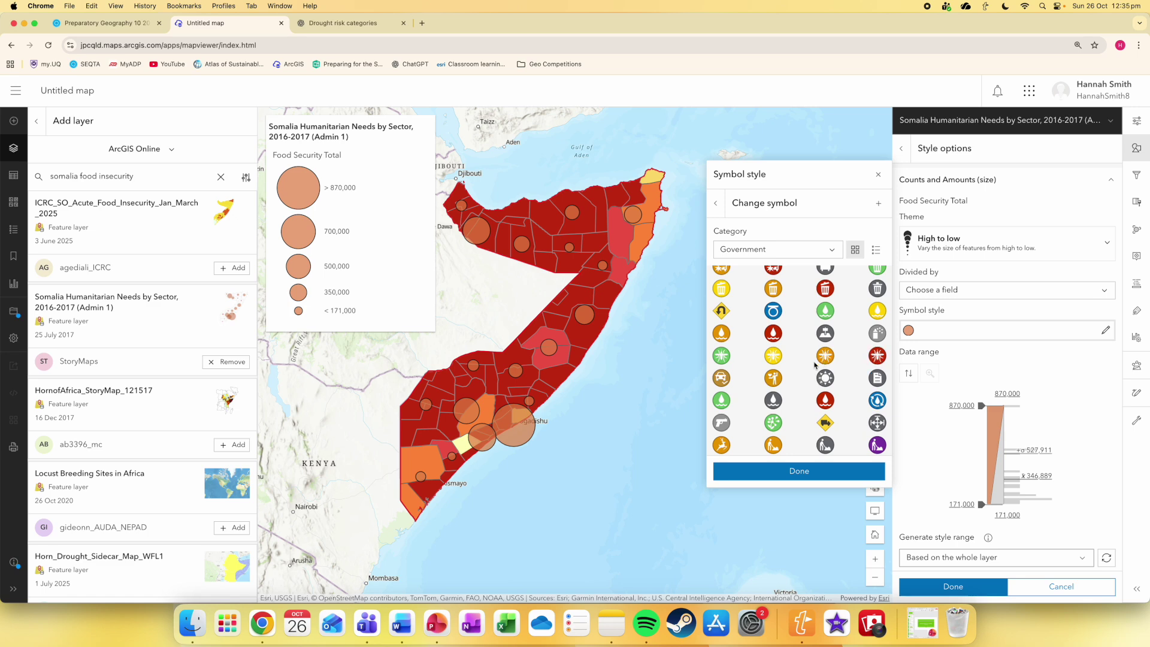
scroll(747, 432, "down", 2)
scroll(782, 327, "up", 10)
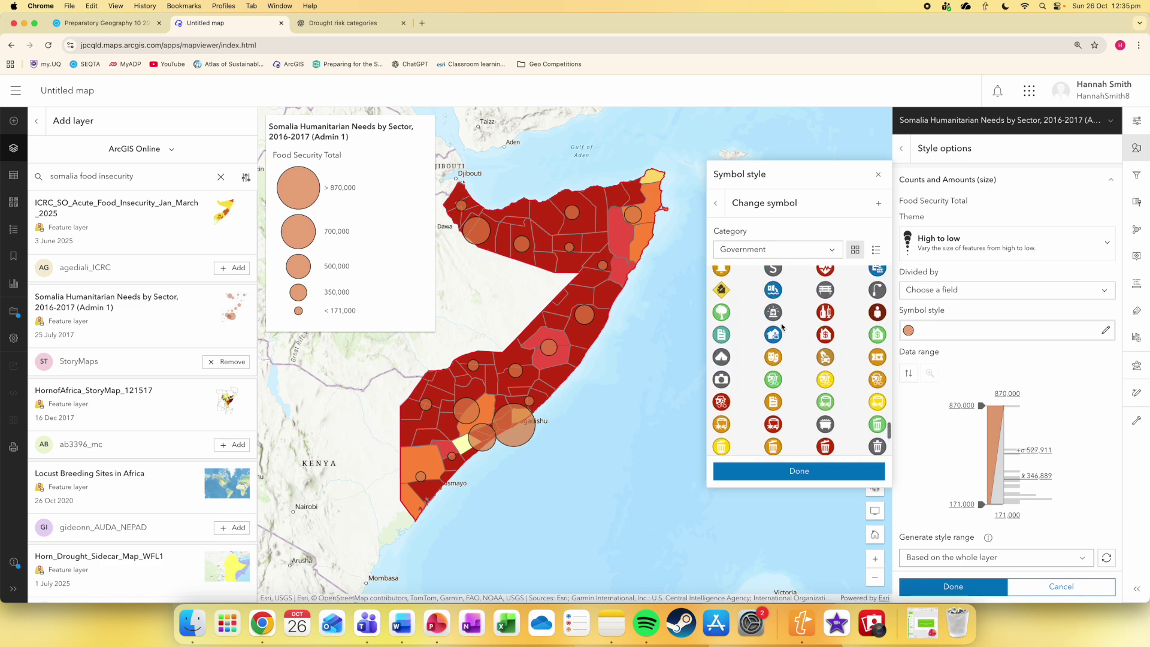
scroll(782, 327, "up", 10)
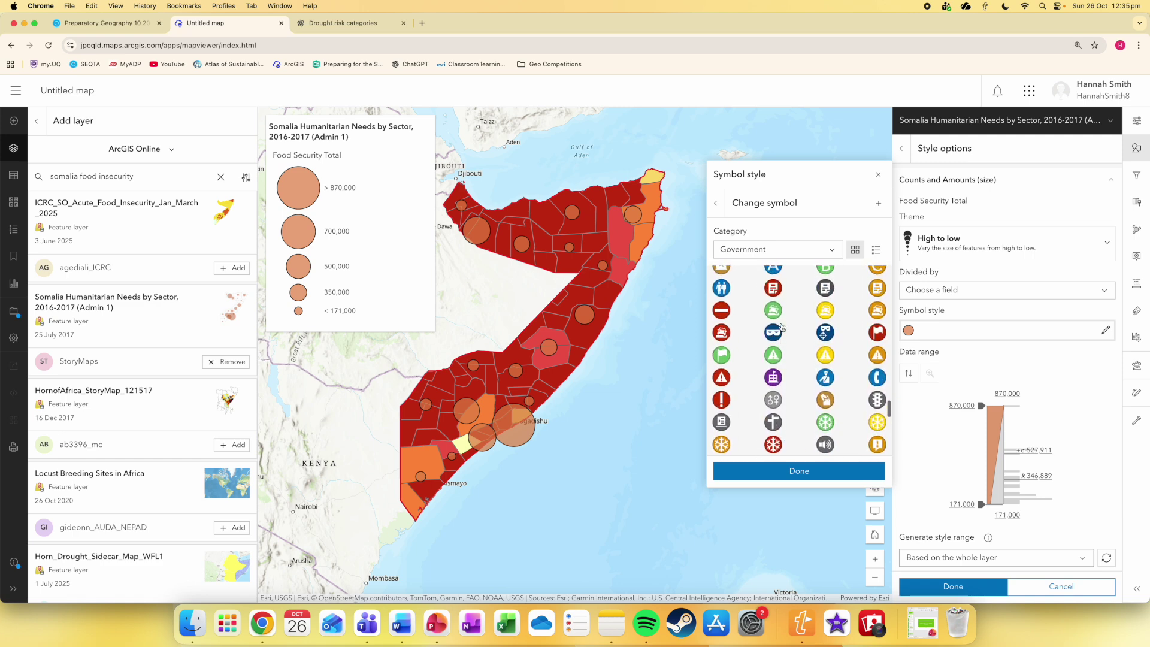
scroll(783, 327, "up", 10)
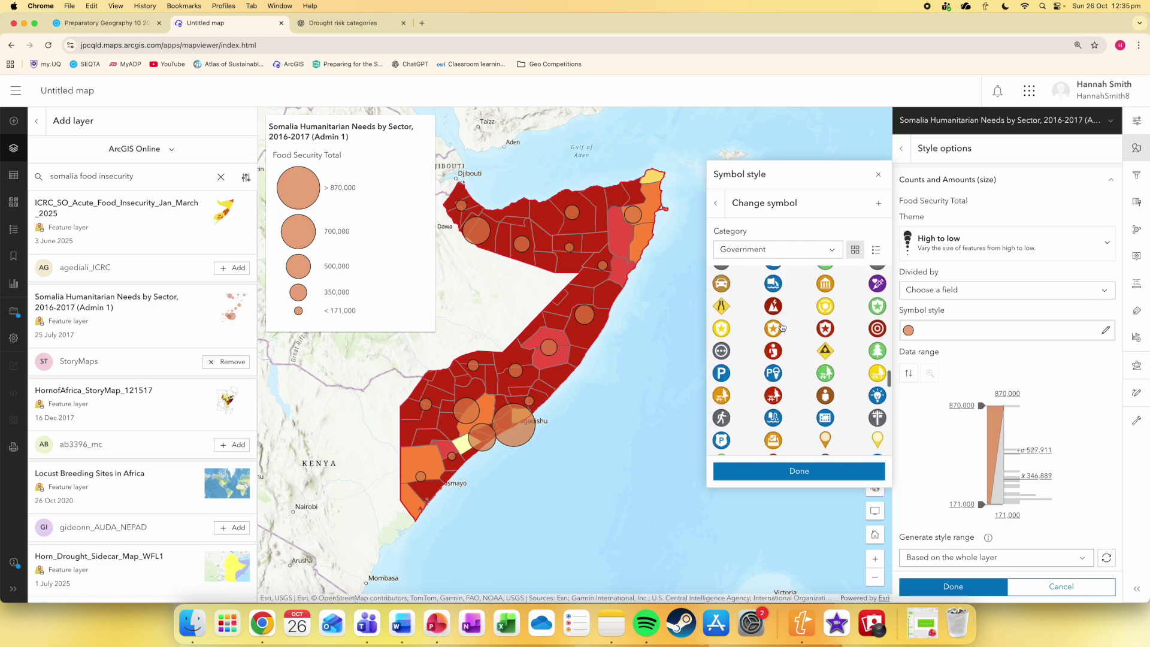
scroll(783, 327, "up", 4)
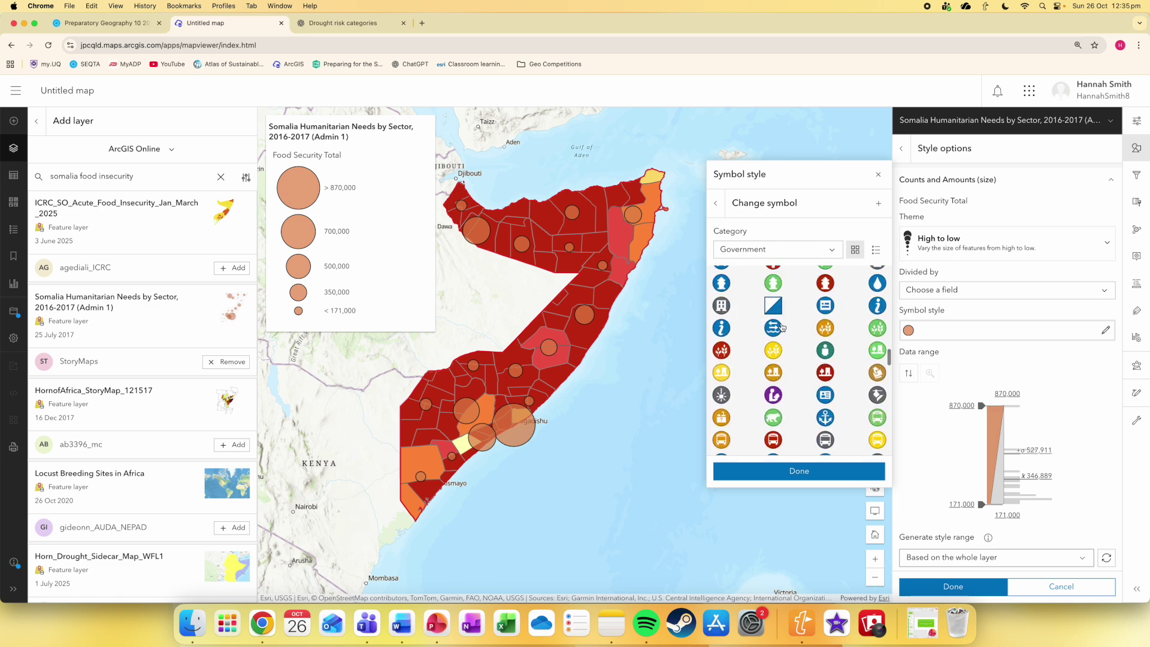
left_click(725, 353)
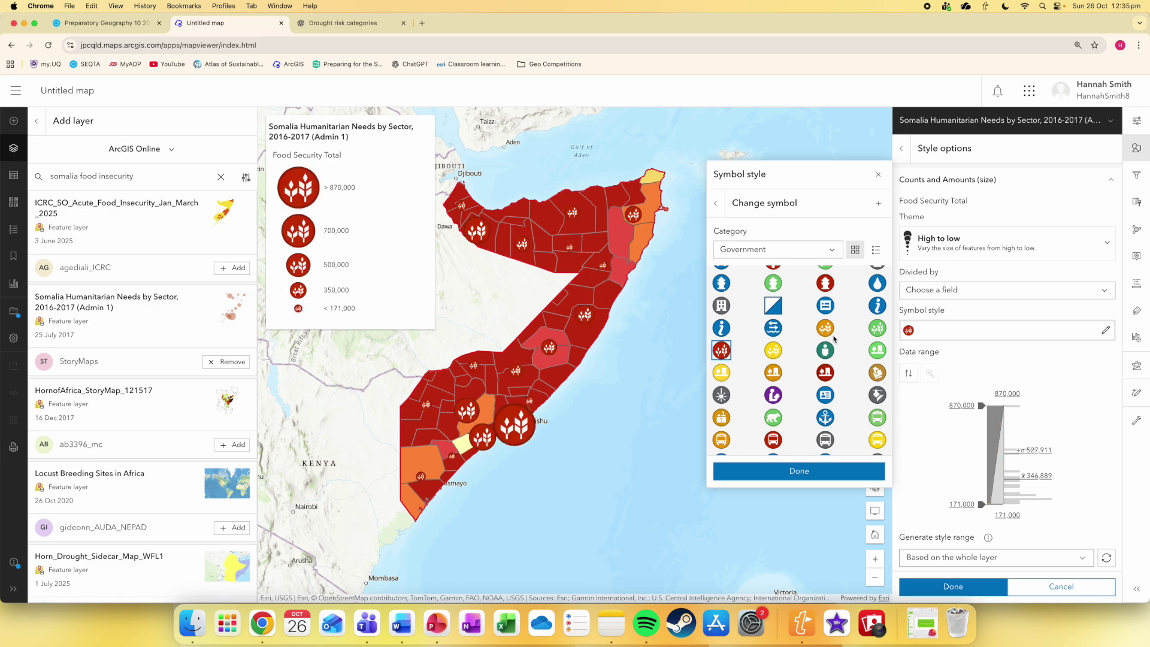
left_click(809, 470)
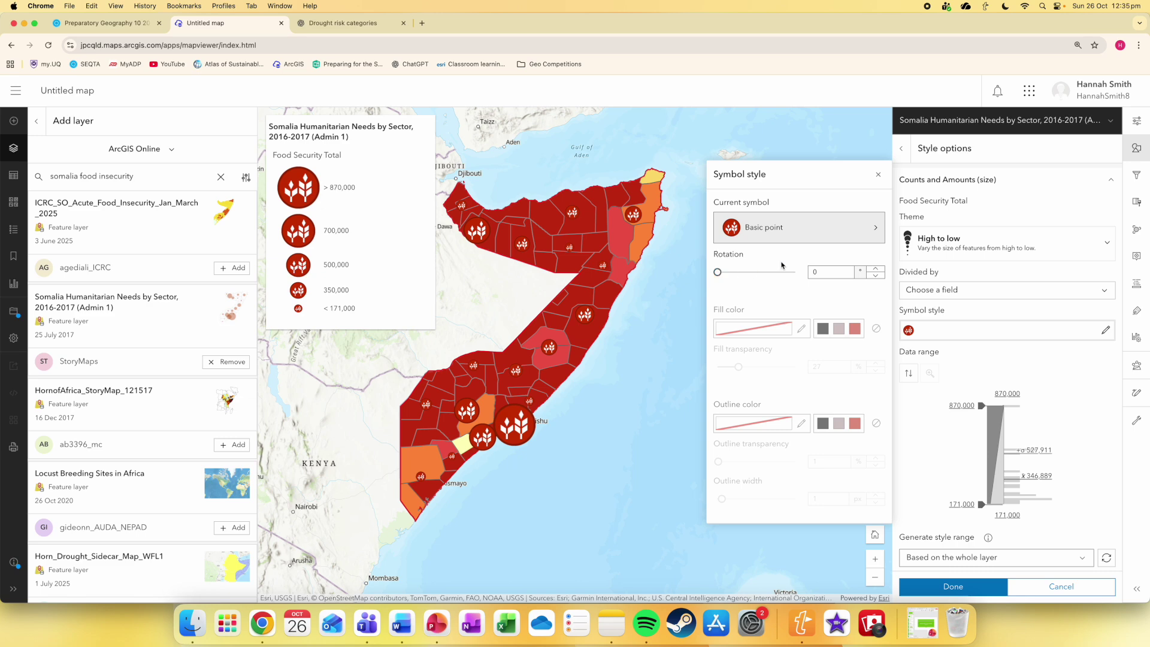
Change the Food Security Total markers from the wheat icon to the circle in the Basic shapes category and save the style.
left_click(821, 223)
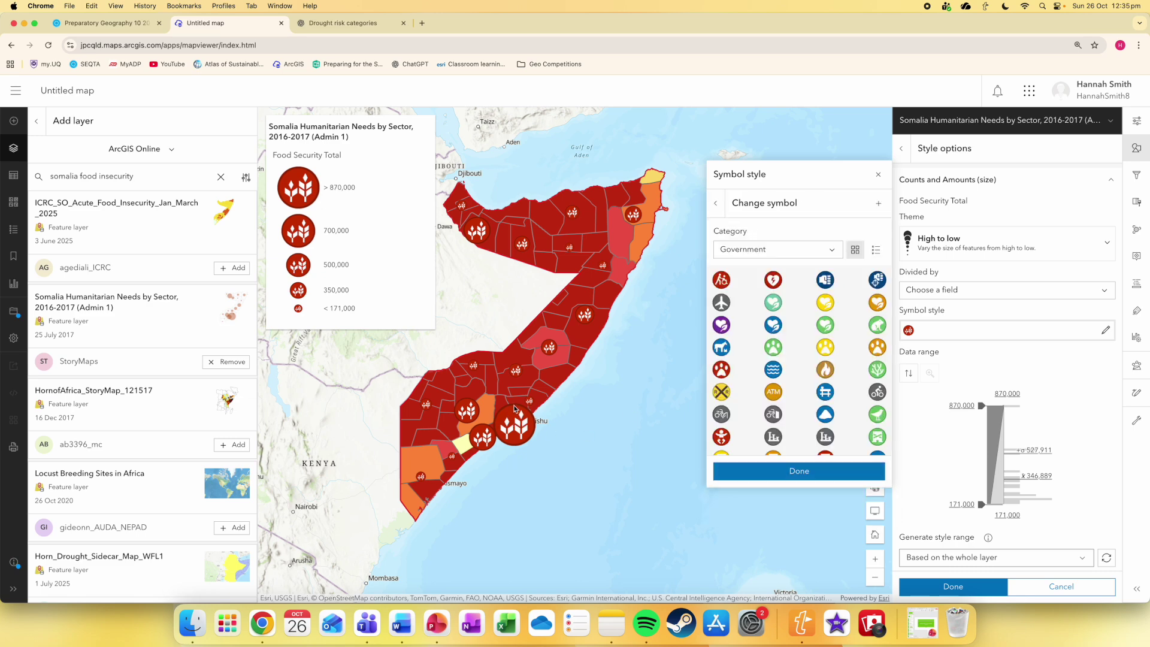
left_click(716, 203)
left_click(823, 230)
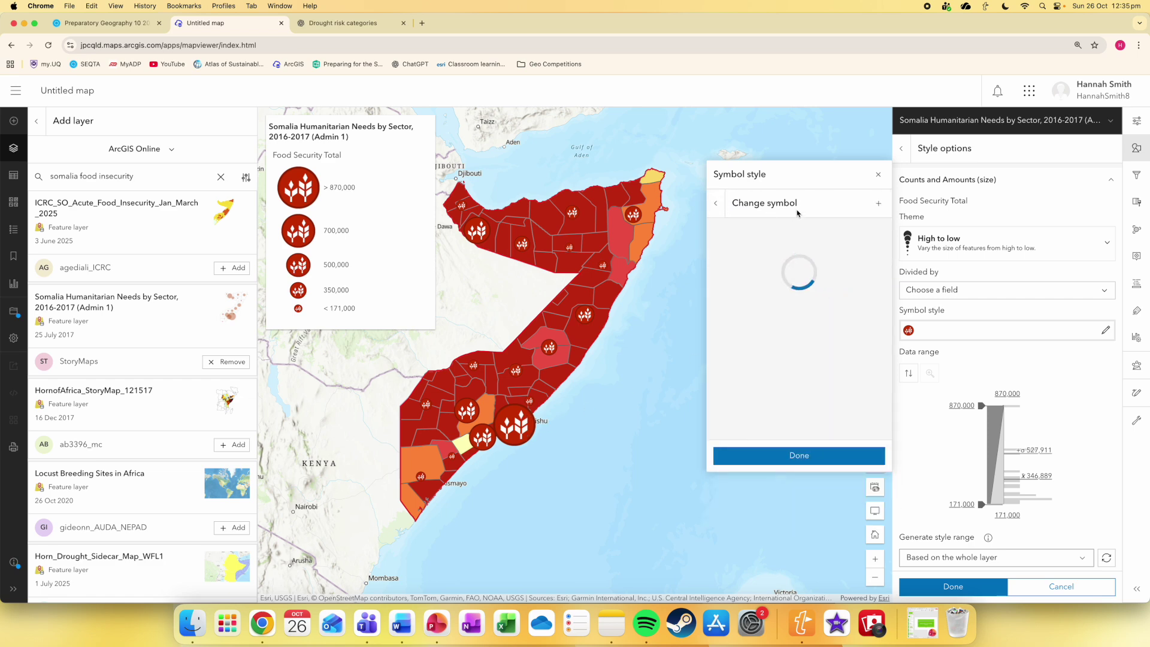
left_click(877, 204)
left_click(866, 114)
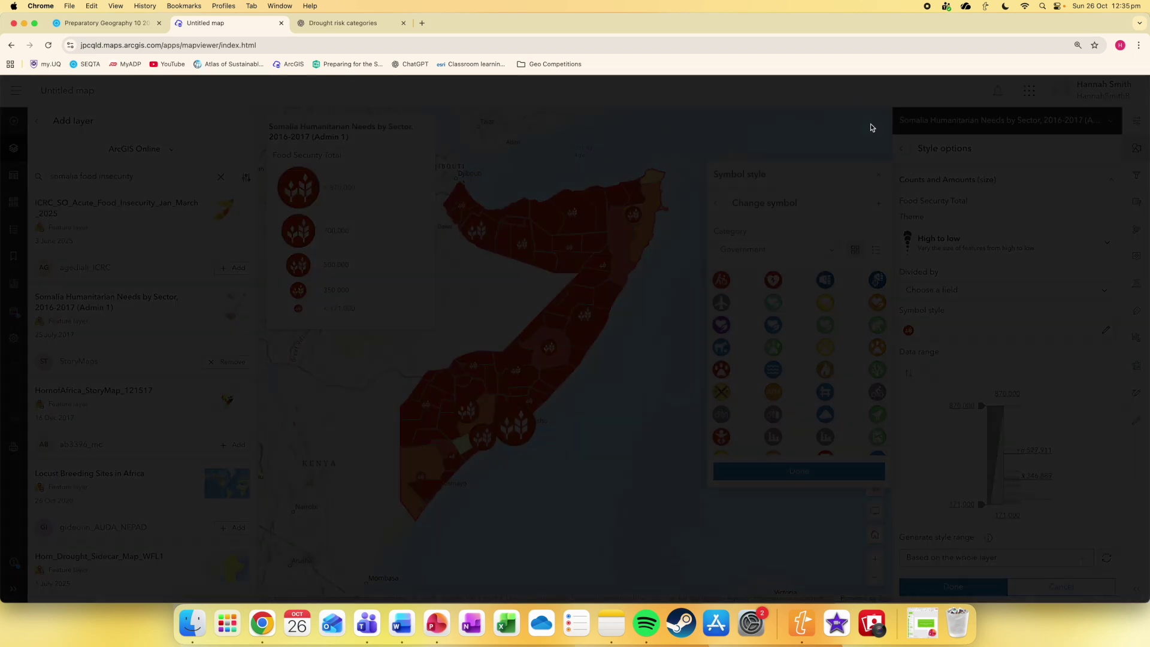
left_click(838, 249)
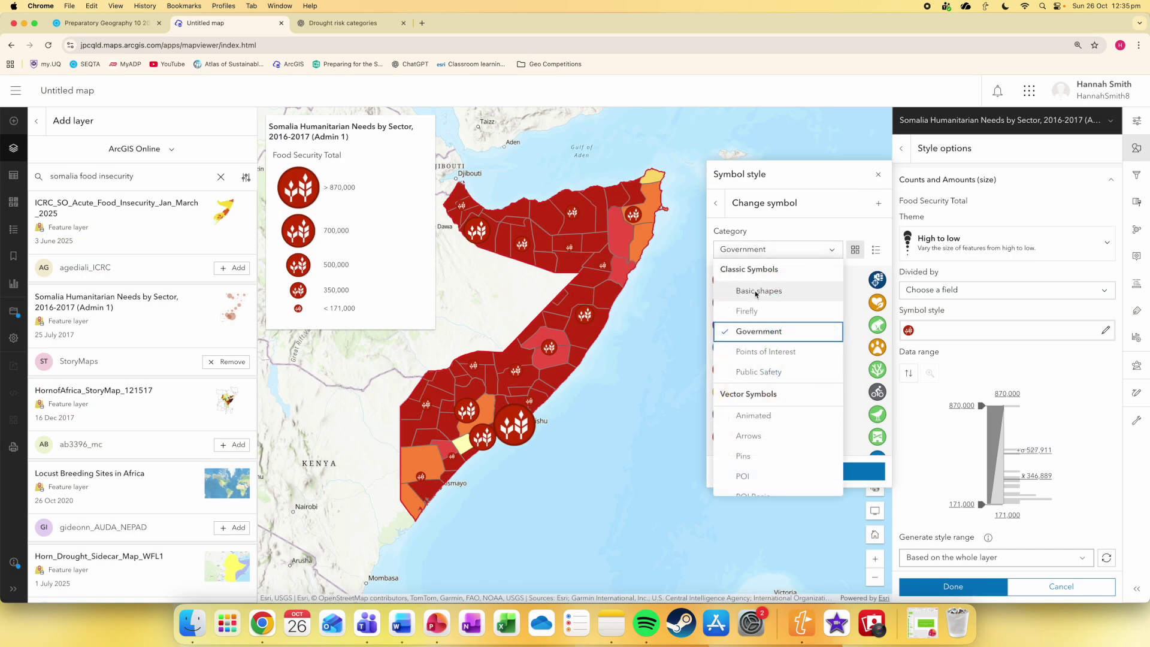
left_click(759, 293)
left_click(726, 287)
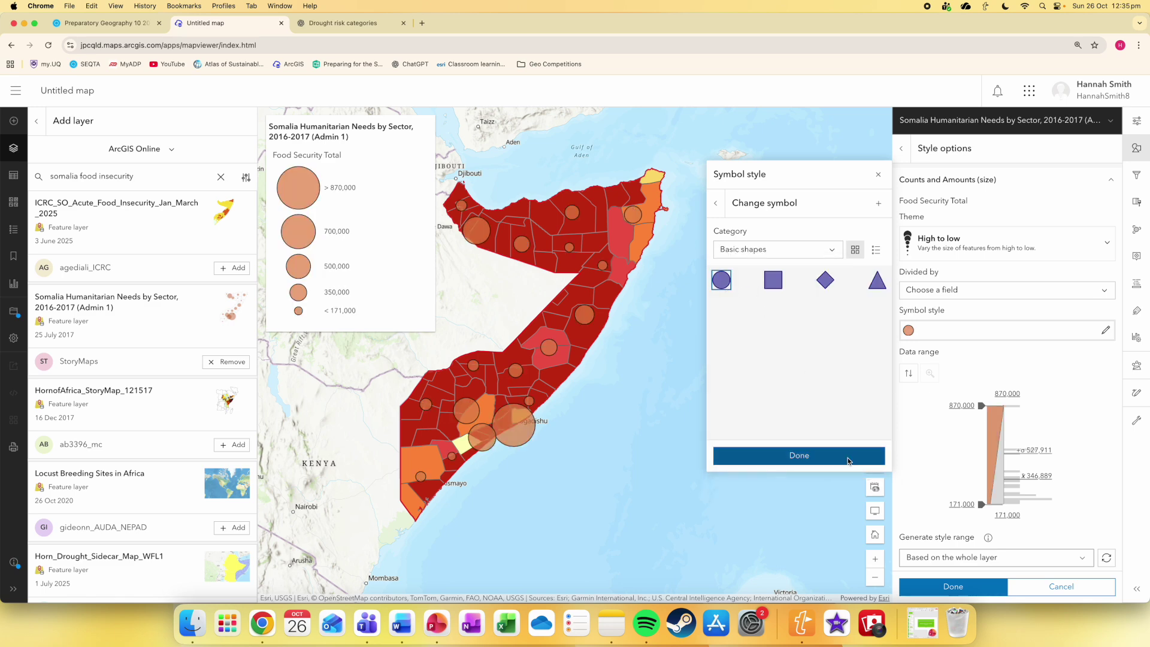
left_click(799, 456)
left_click(878, 174)
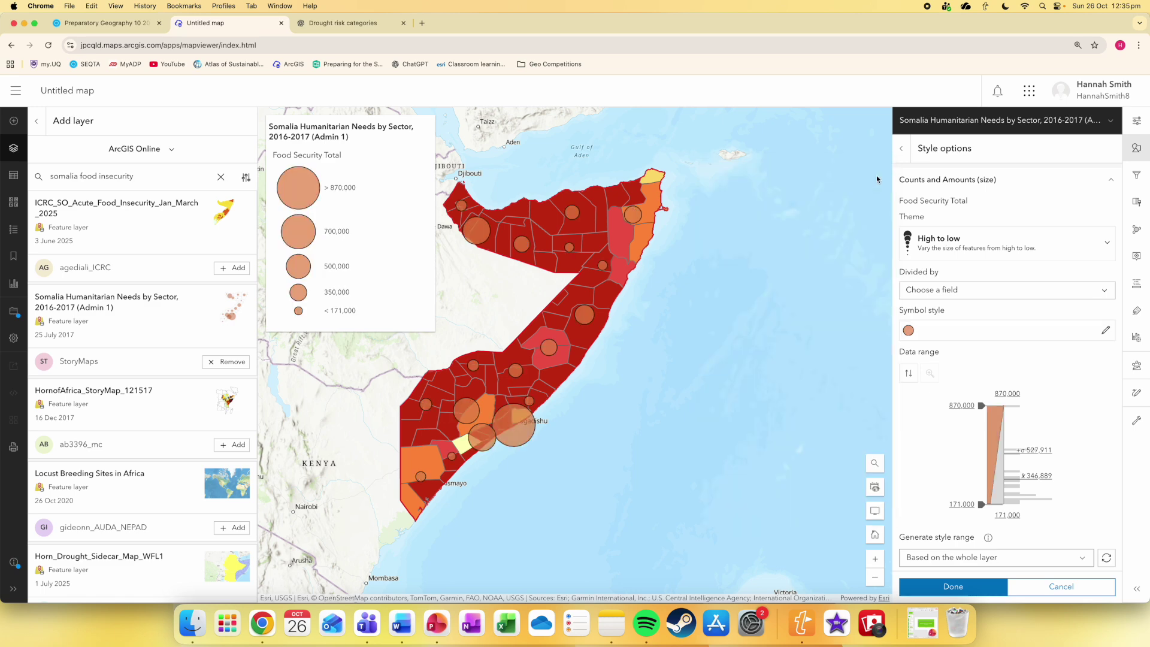
left_click(942, 587)
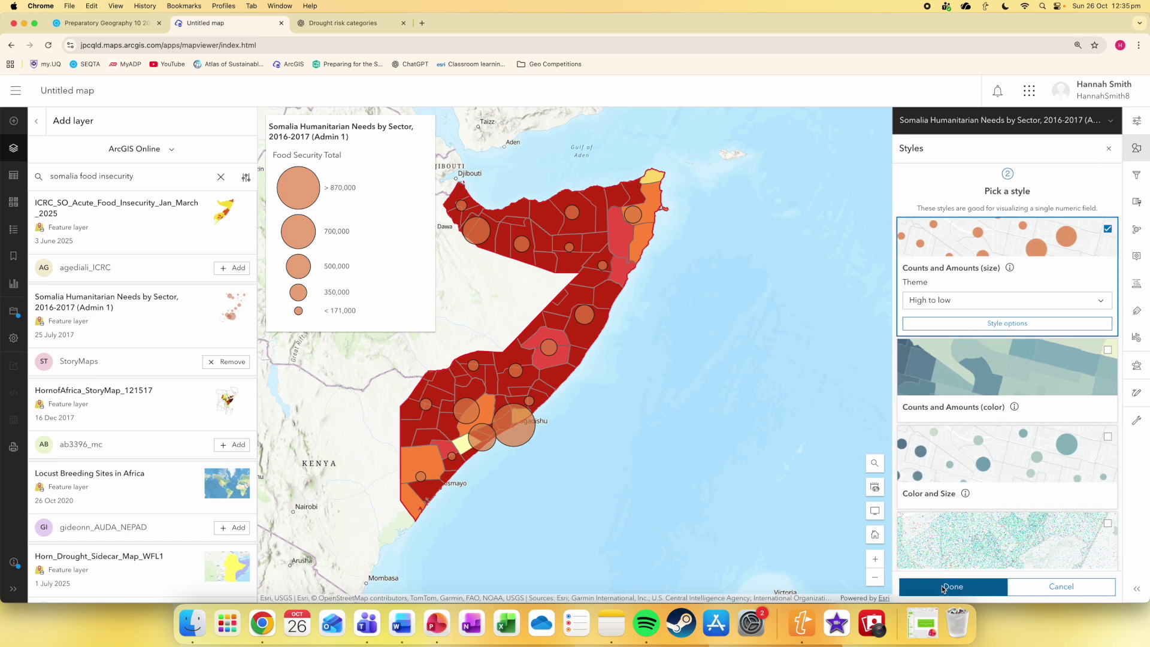
left_click(942, 587)
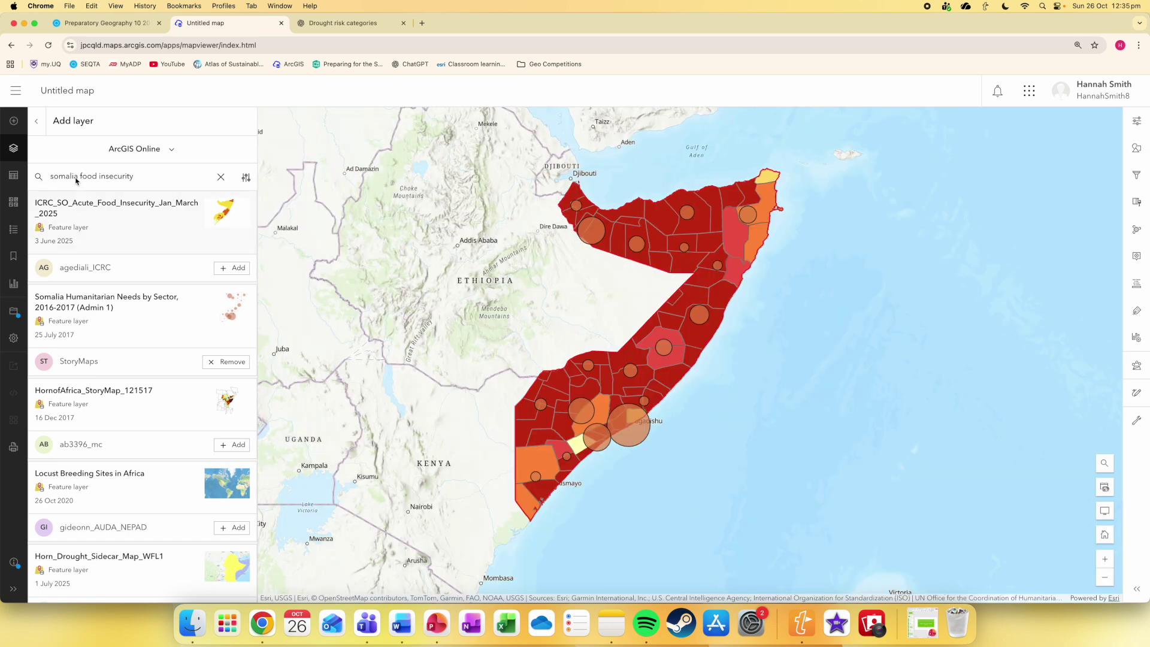
Rename the Somalia Humanitarian Needs by Sector layer as "People experiencing food insecurity (Admin 1)".
left_click(36, 121)
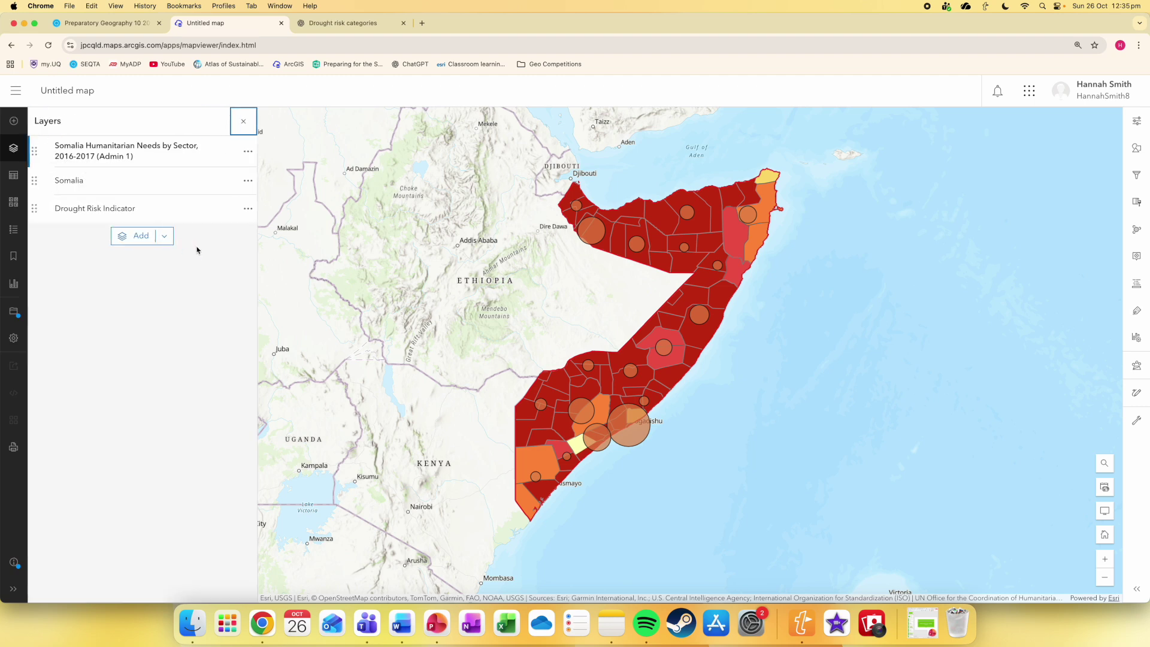
left_click(247, 154)
left_click(221, 249)
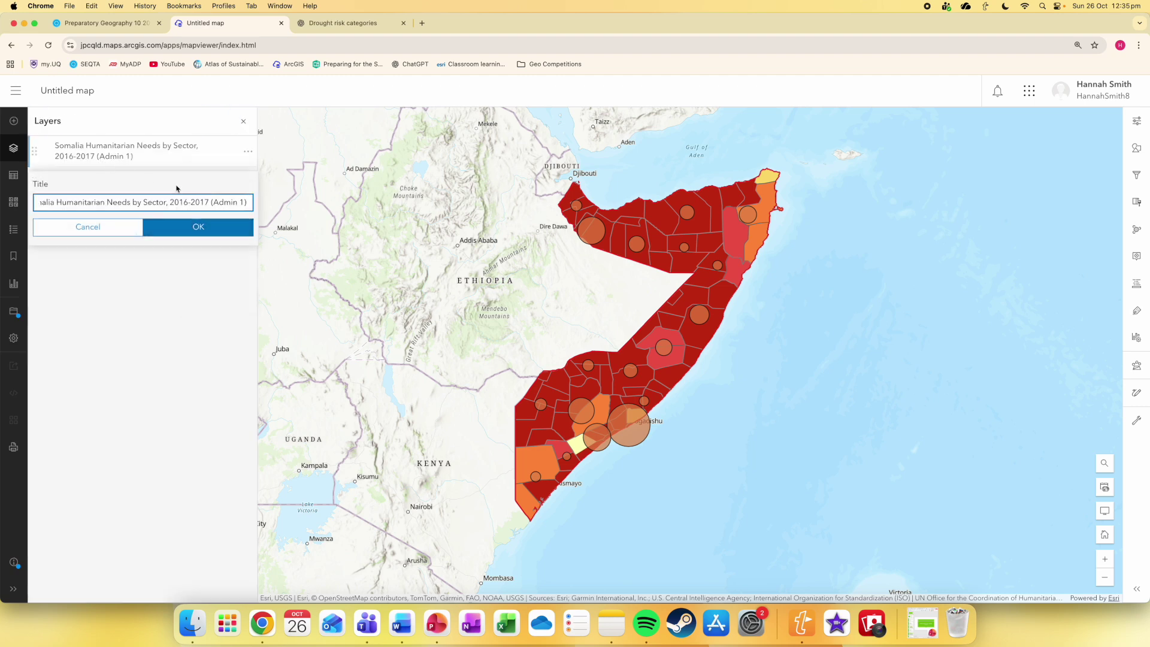
key("super+a")
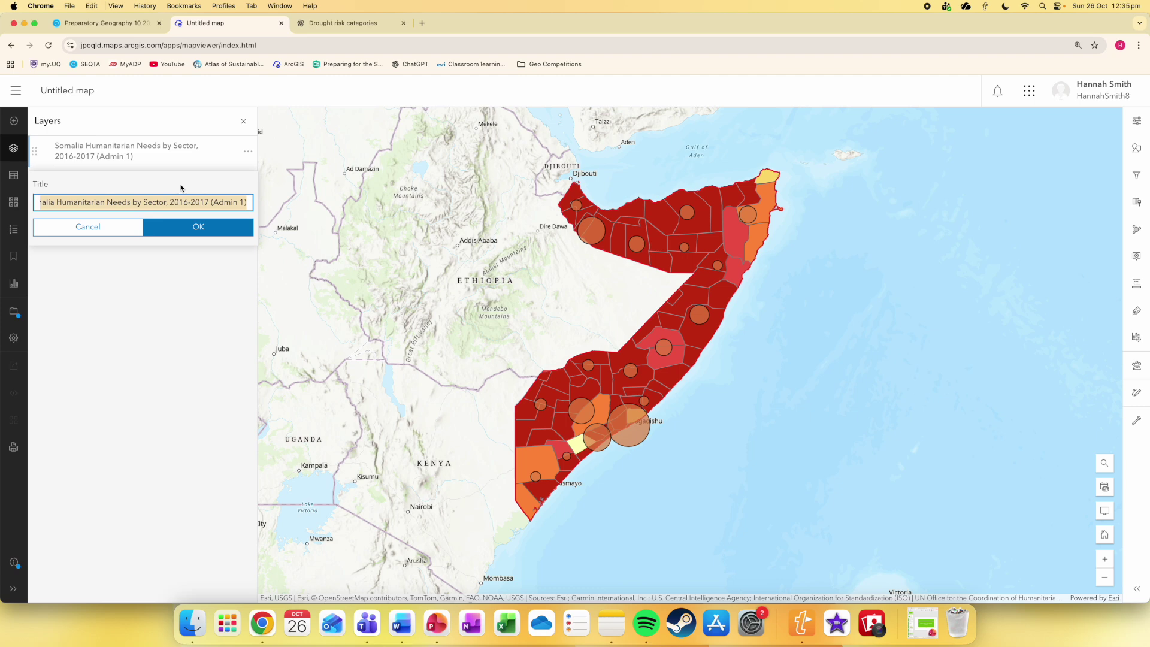
type("Somalia Human")
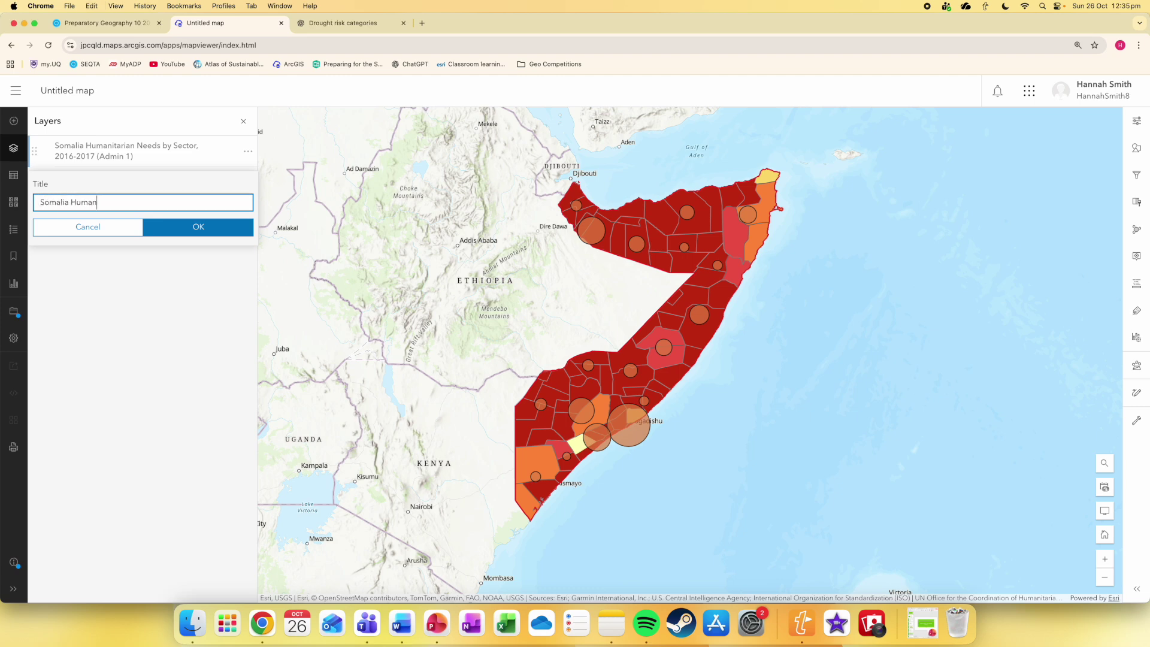
key("BackSpace")
key("BackSpace")
key("BackSpace")
key("BackSpace")
key("BackSpace")
type("Food Insecurity")
key("super+a")
type("People atri")
key("BackSpace")
key("BackSpace")
type("r")
key("BackSpace")
key("BackSpace")
type("experiencing food insecurity (Admin 1)")
left_click(224, 230)
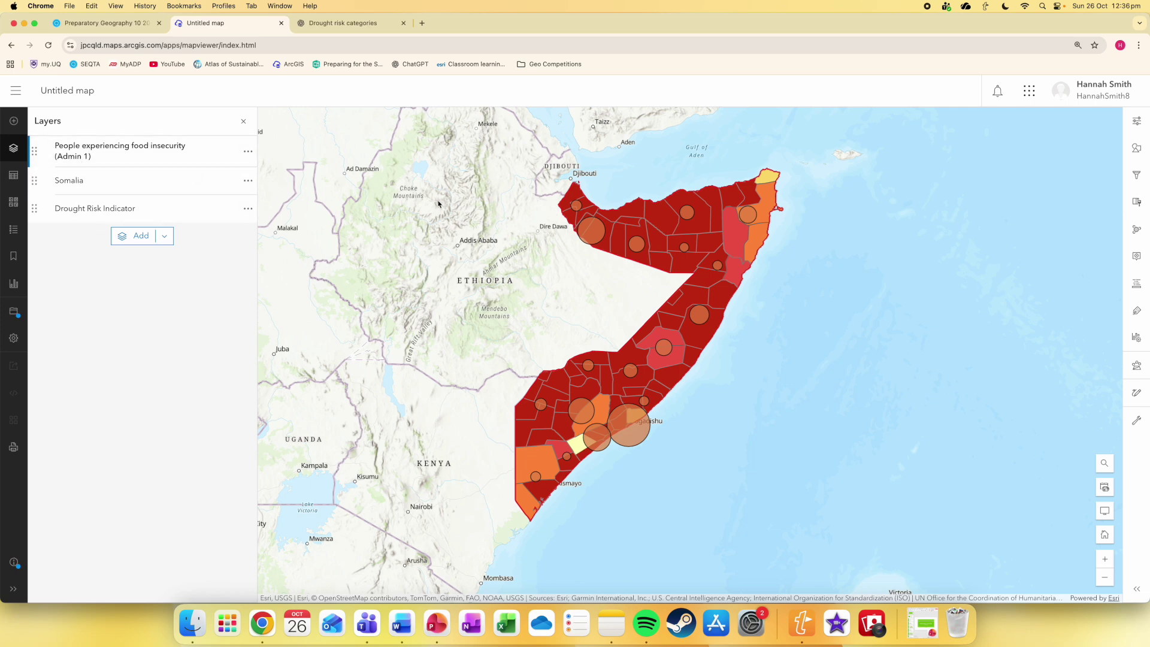
Try the food insecurity layer beneath the Somalia layer, inspect the map, and return it to the top of the layer order.
left_click_drag(38, 156, 36, 183)
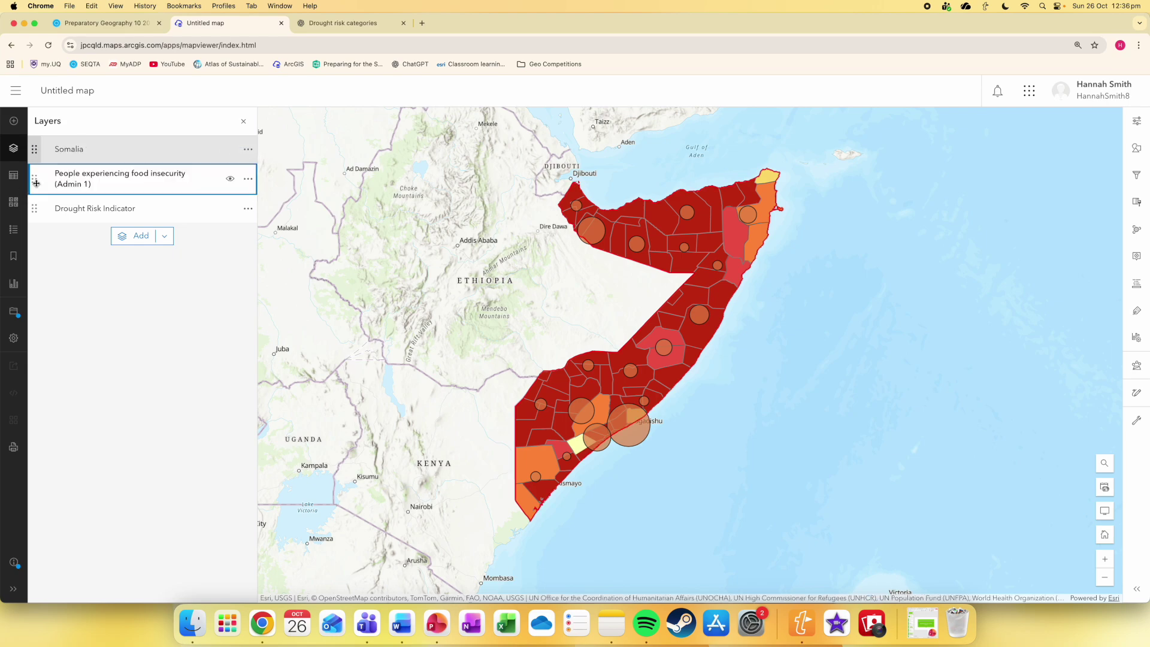
scroll(596, 258, "up", 5)
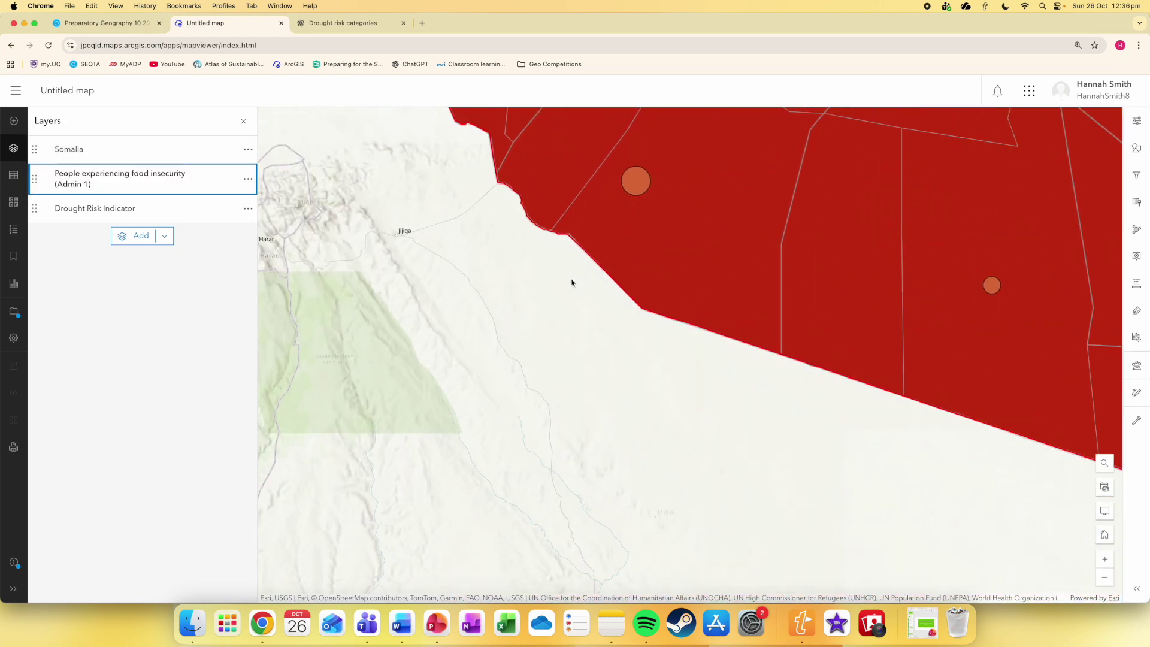
scroll(608, 257, "down", 5)
scroll(605, 261, "up", 2)
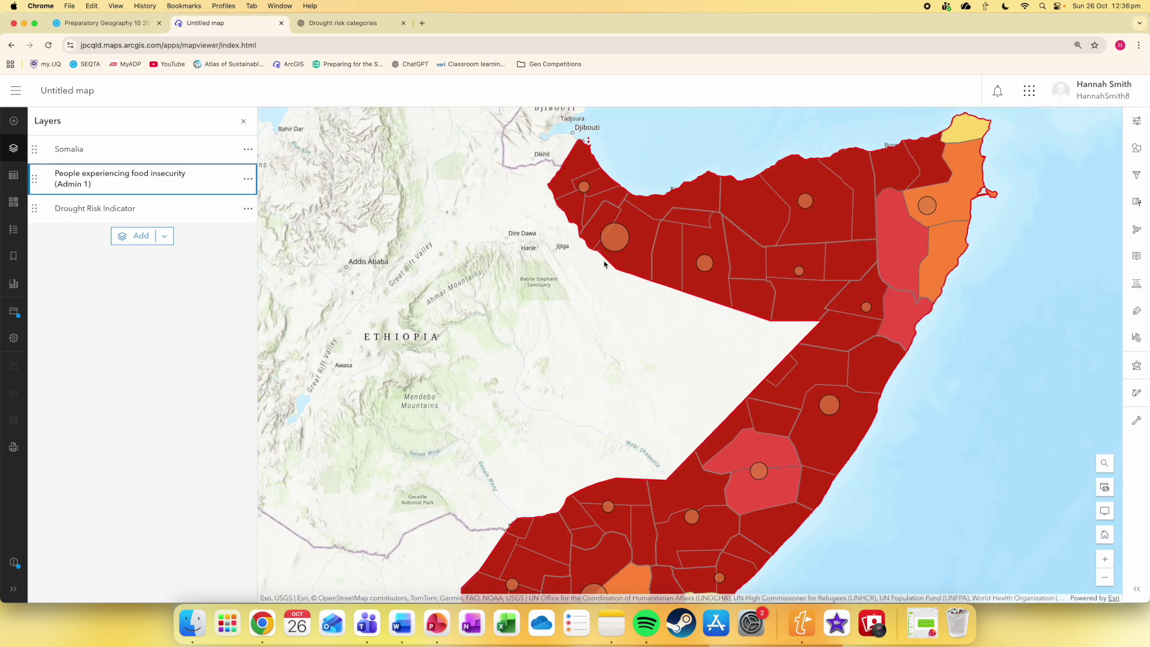
scroll(639, 258, "down", 4)
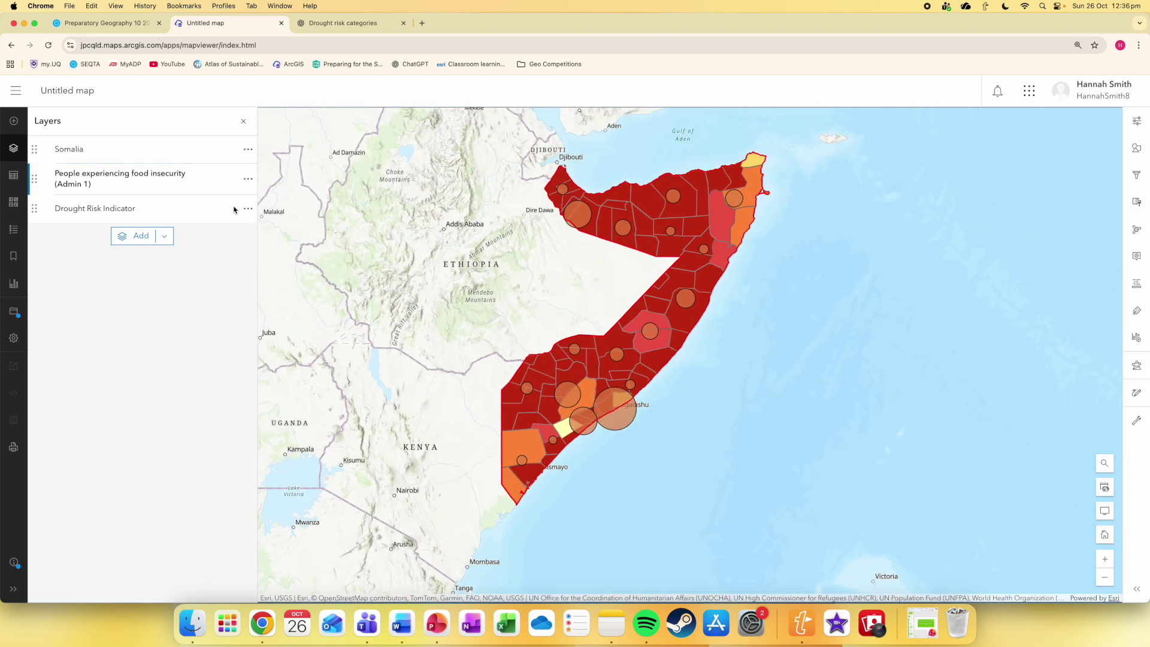
left_click_drag(35, 179, 36, 147)
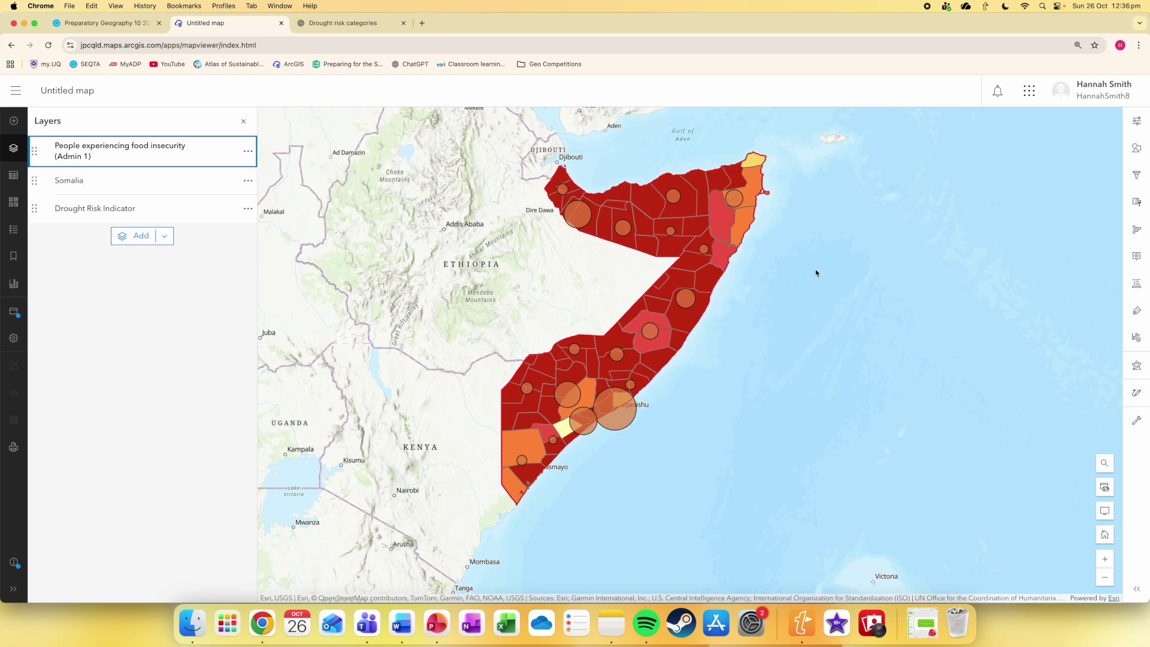
left_click_drag(817, 272, 781, 303)
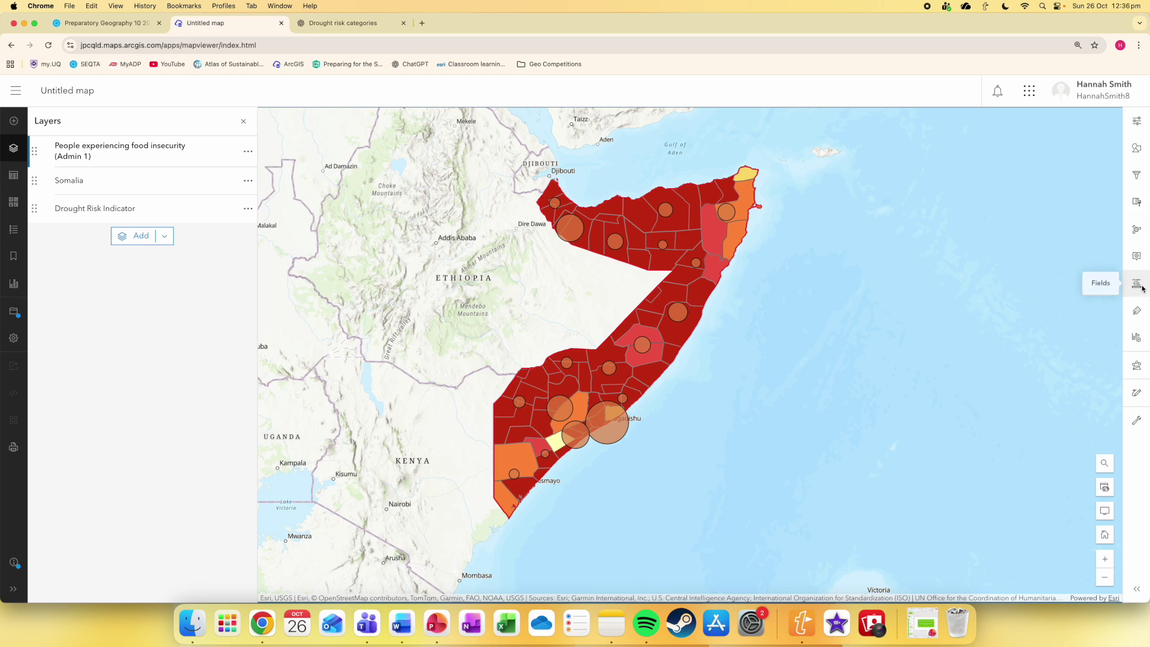
Try labelling the Drought Risk Indicator layer with a label class based on admin2Name, and delete that label class.
left_click(1145, 317)
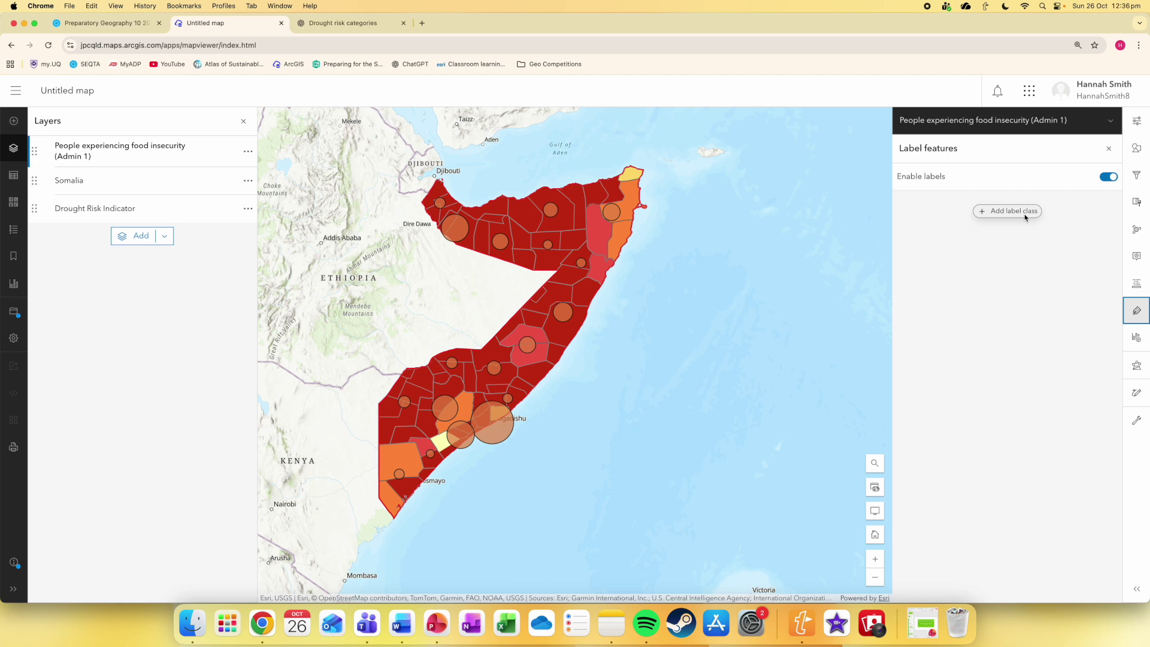
left_click(124, 206)
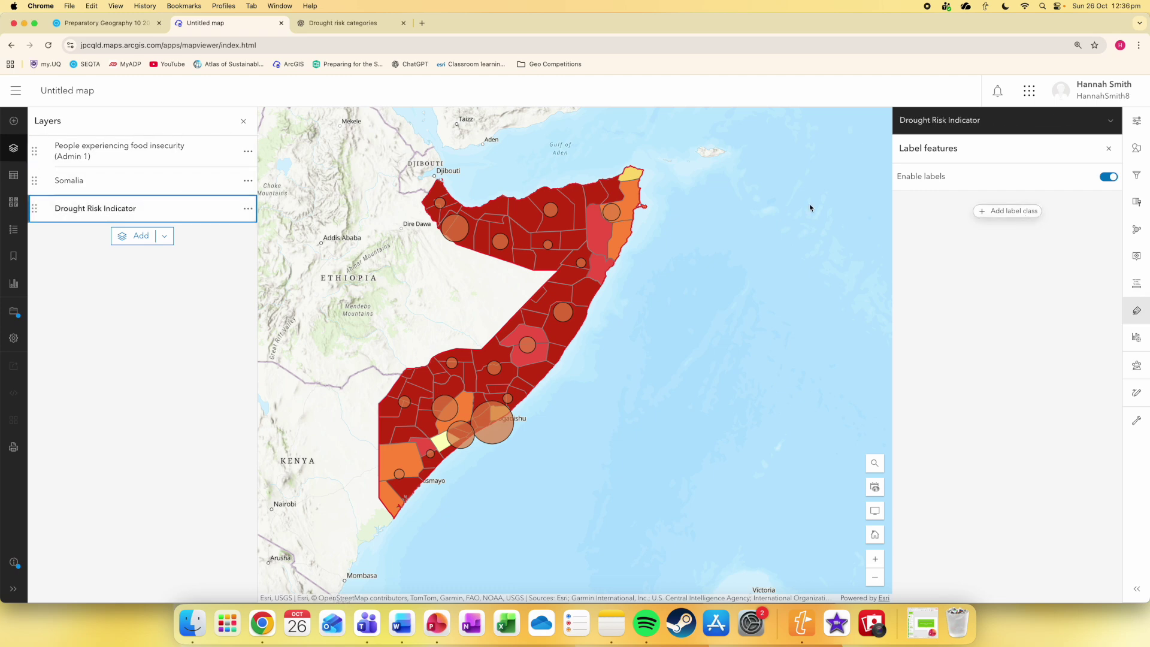
left_click(1024, 212)
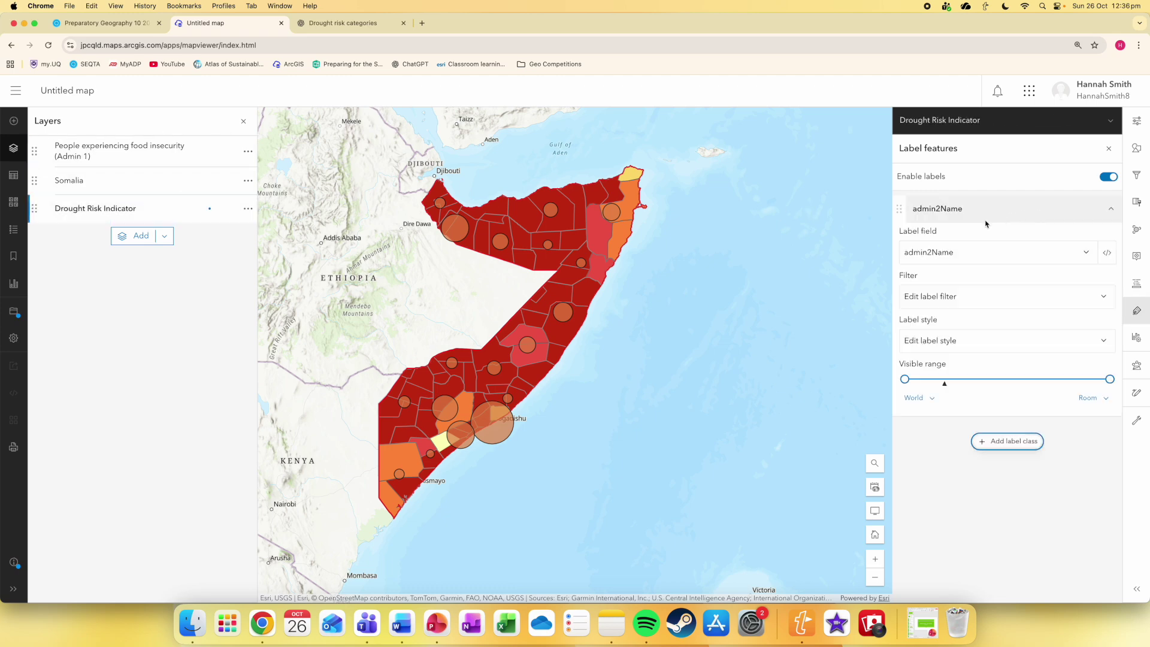
left_click(1022, 259)
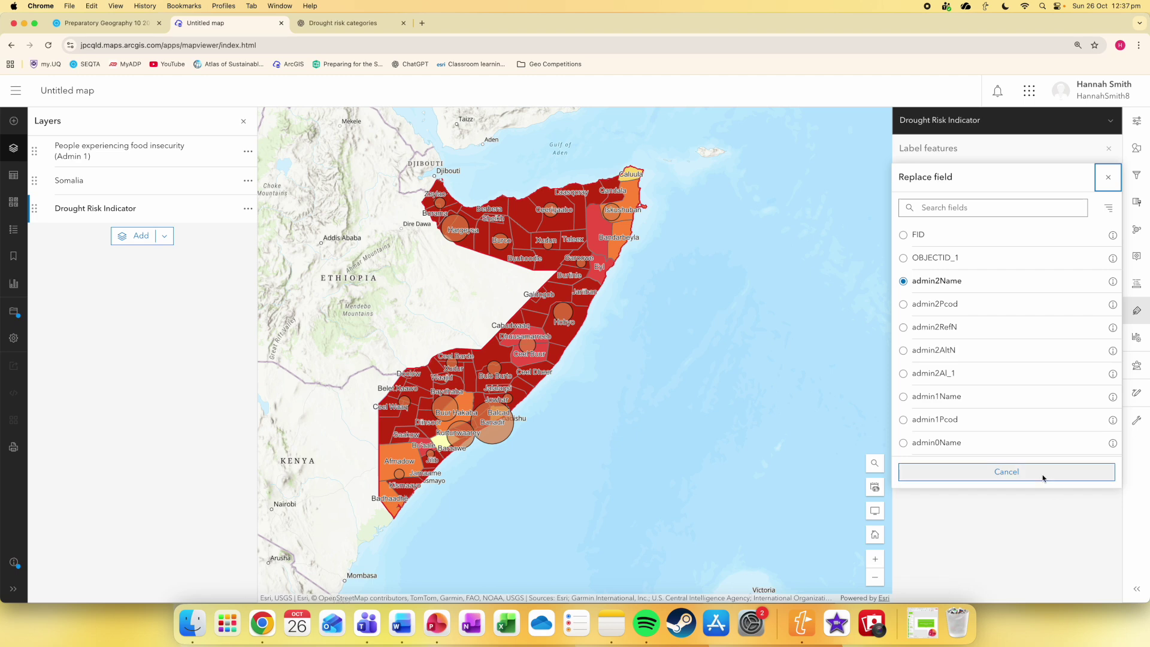
left_click(1109, 177)
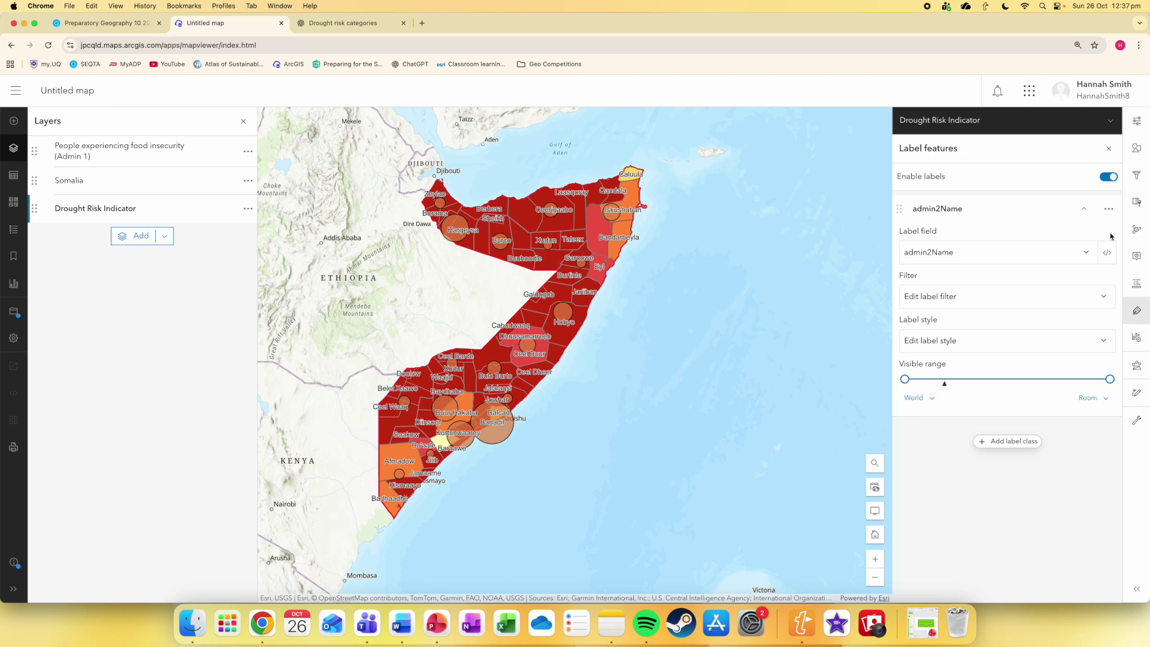
left_click(1109, 209)
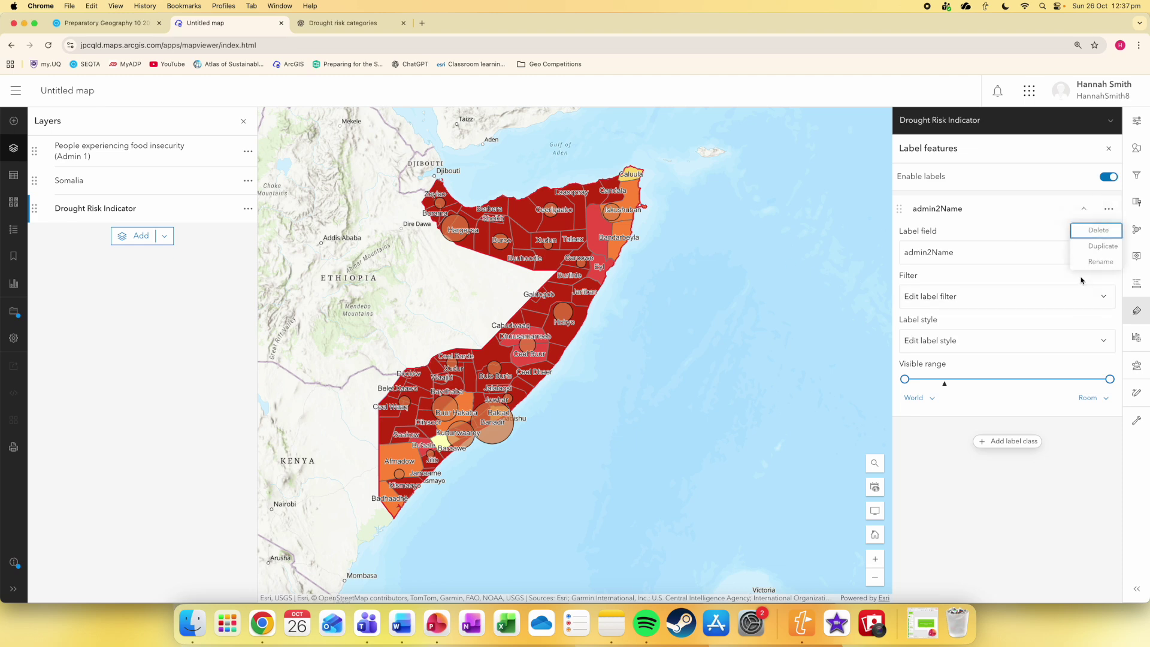
left_click(1095, 237)
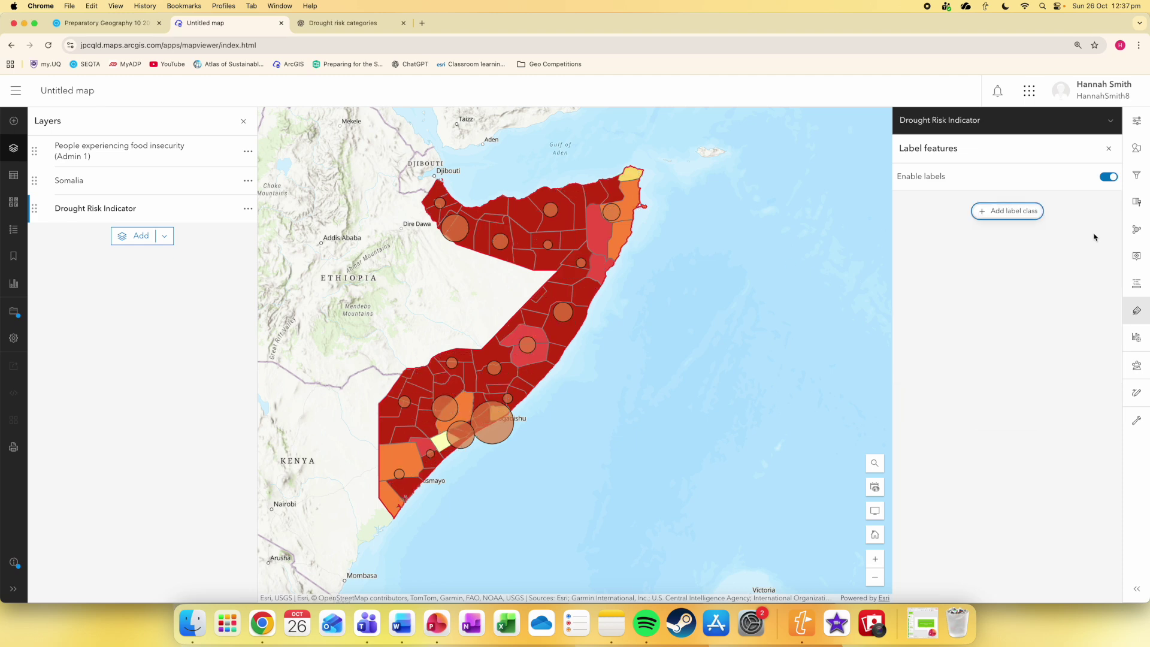
left_click(1108, 119)
left_click(1108, 118)
left_click_drag(754, 279, 821, 293)
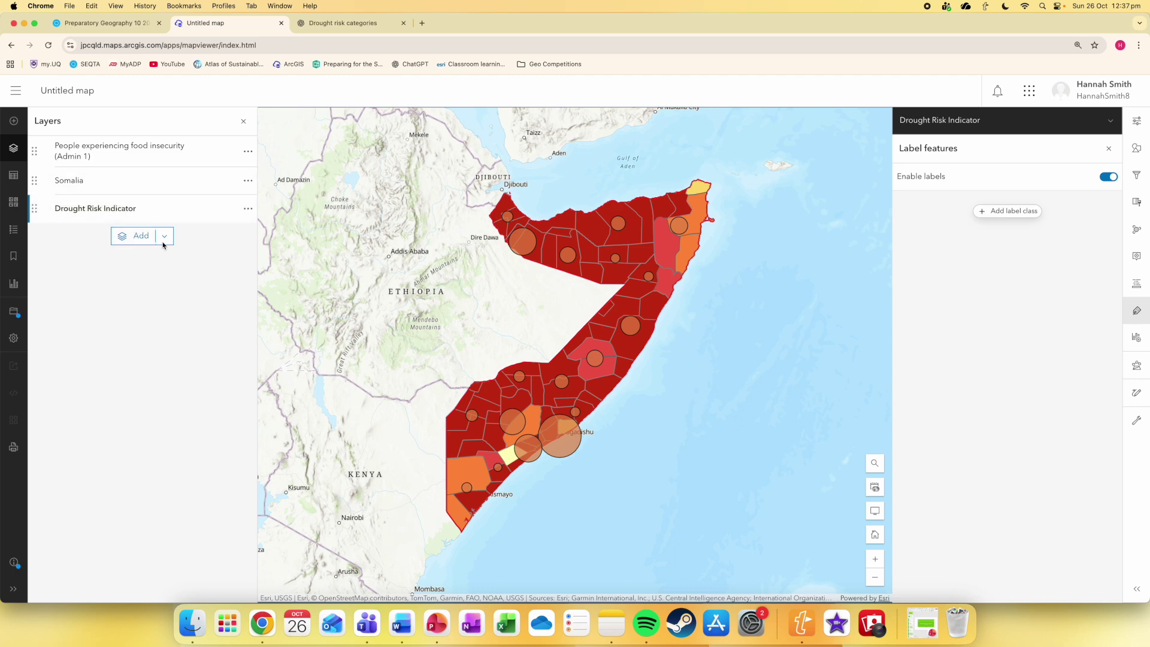
Search ArcGIS Online for "conflict", add the ACLED Conflict and Demonstrations Event Data layer, and extend its time range to 01/09/2025.
left_click(140, 237)
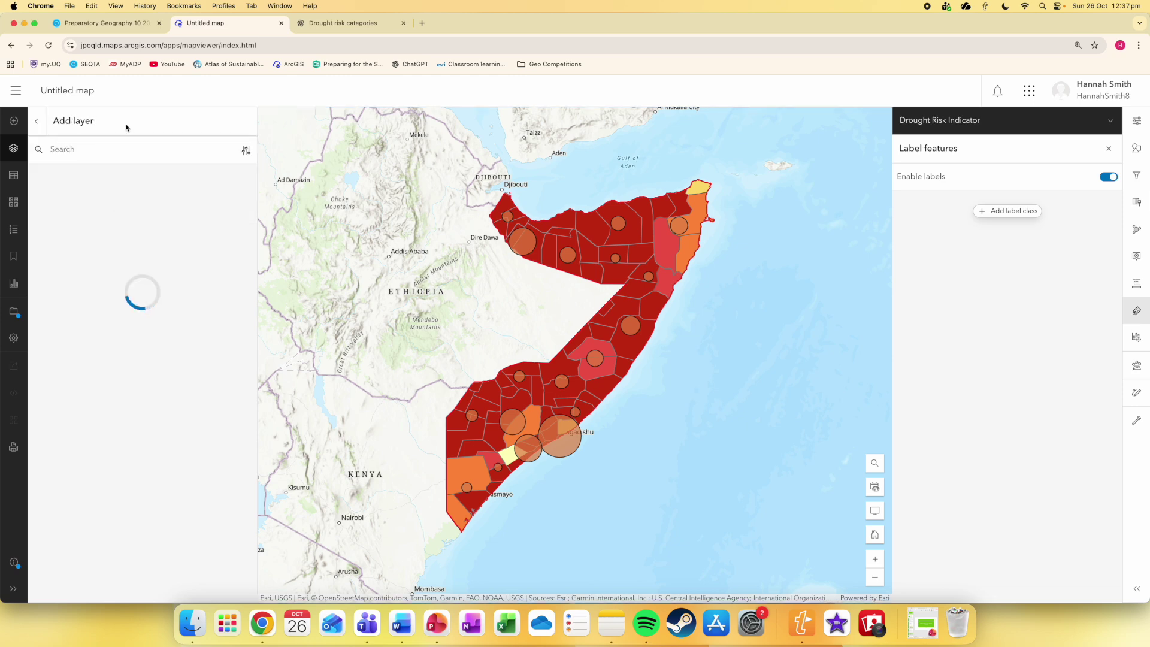
left_click(151, 150)
left_click(167, 275)
type("conflict")
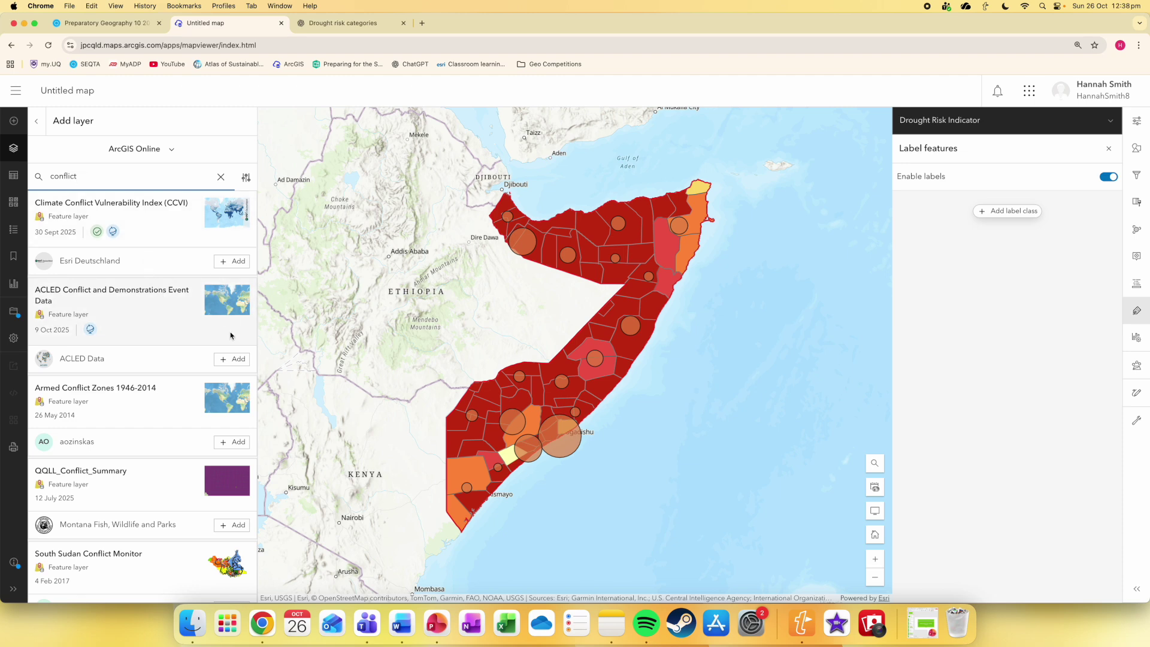
left_click(238, 359)
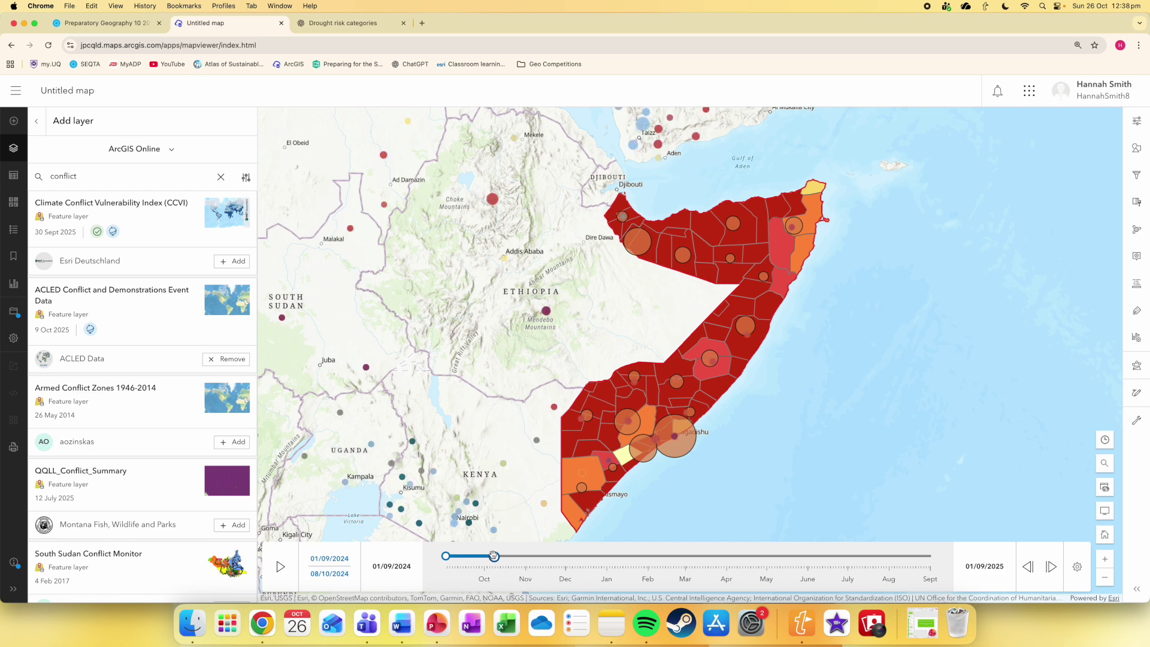
left_click_drag(493, 556, 936, 551)
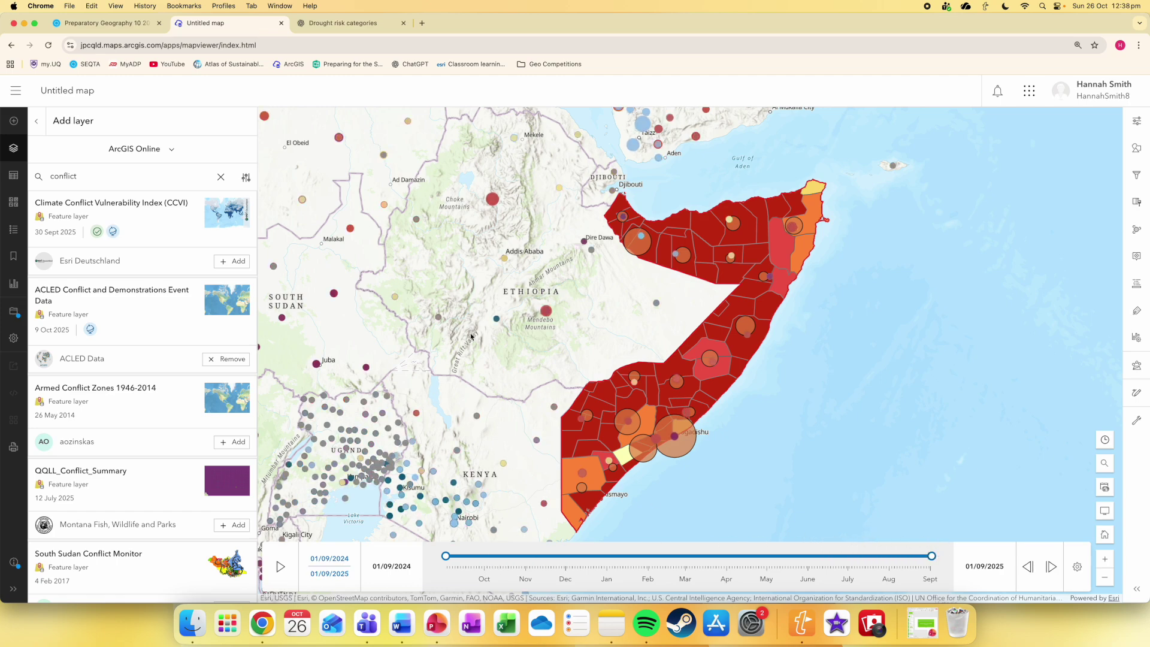
scroll(645, 347, "down", 5)
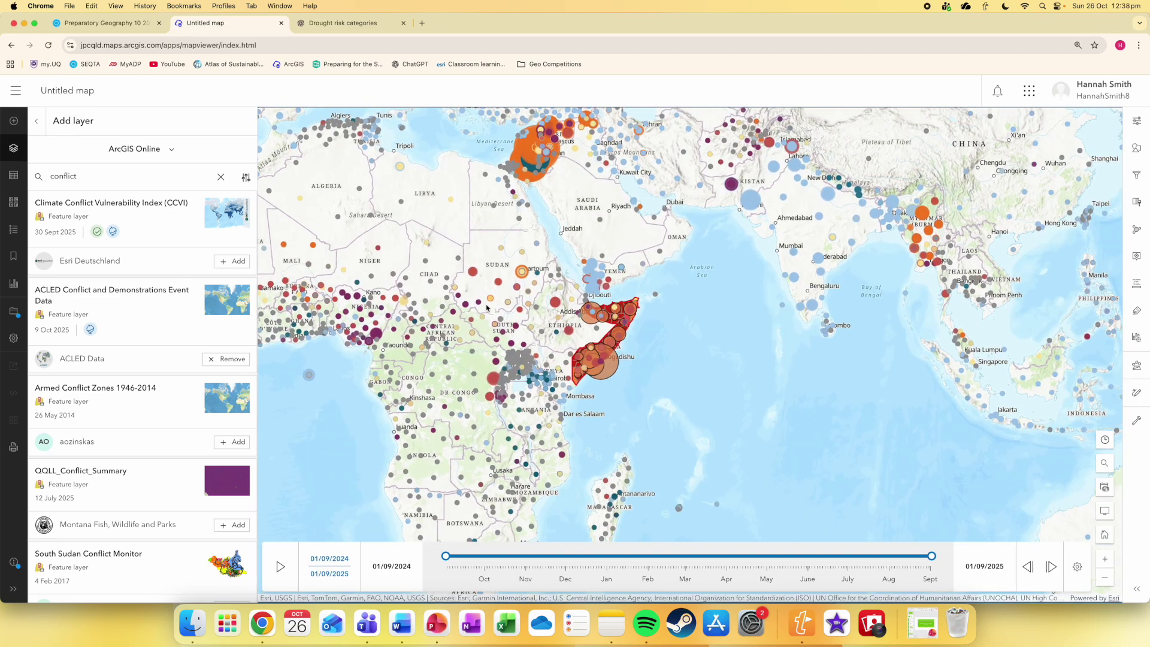
Try adding the Fatalities field to the style attributes of the ACLED Conflict and Demonstrations Event Data layer, and remove it again.
left_click(1137, 149)
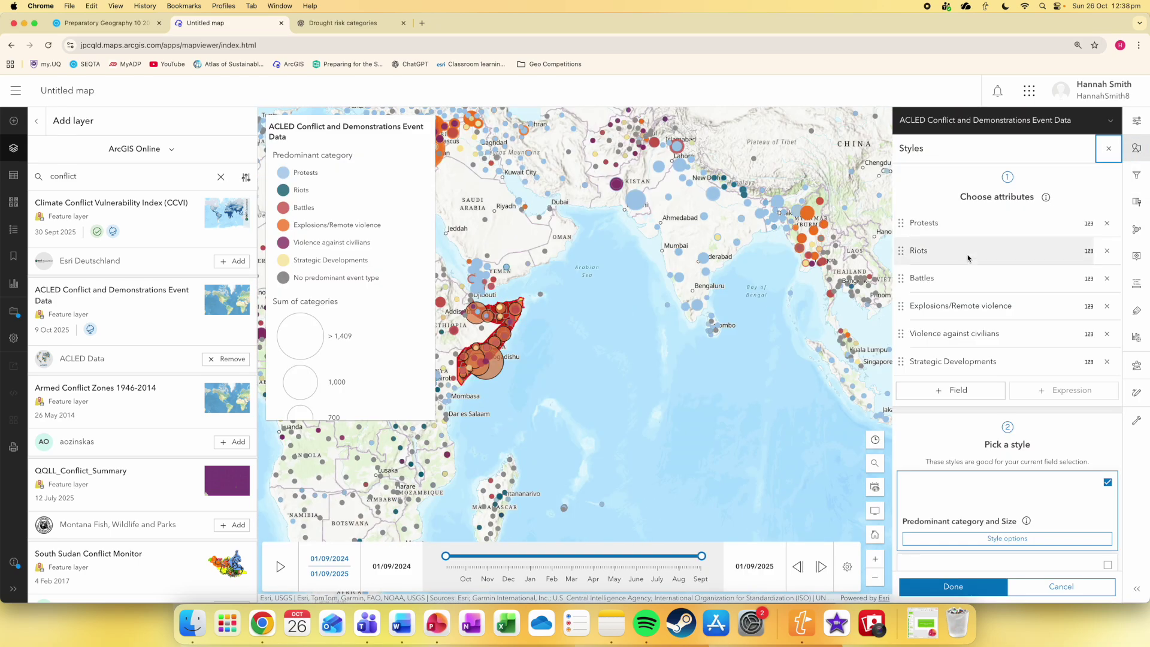
left_click(973, 399)
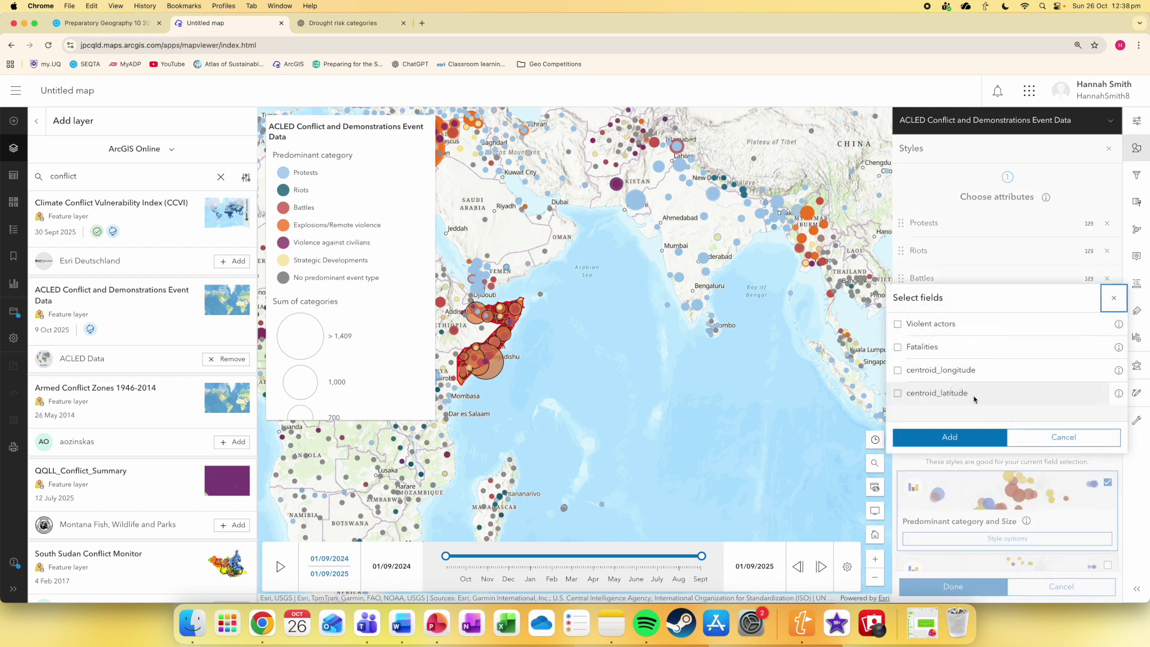
left_click(1116, 301)
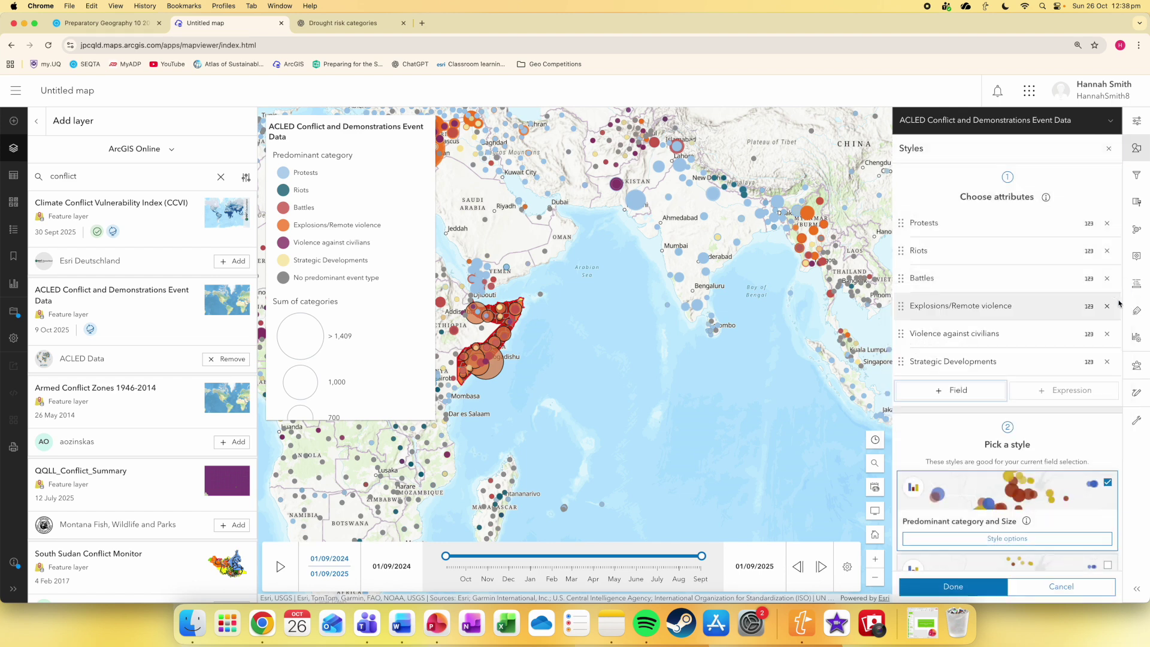
scroll(349, 311, "down", 2)
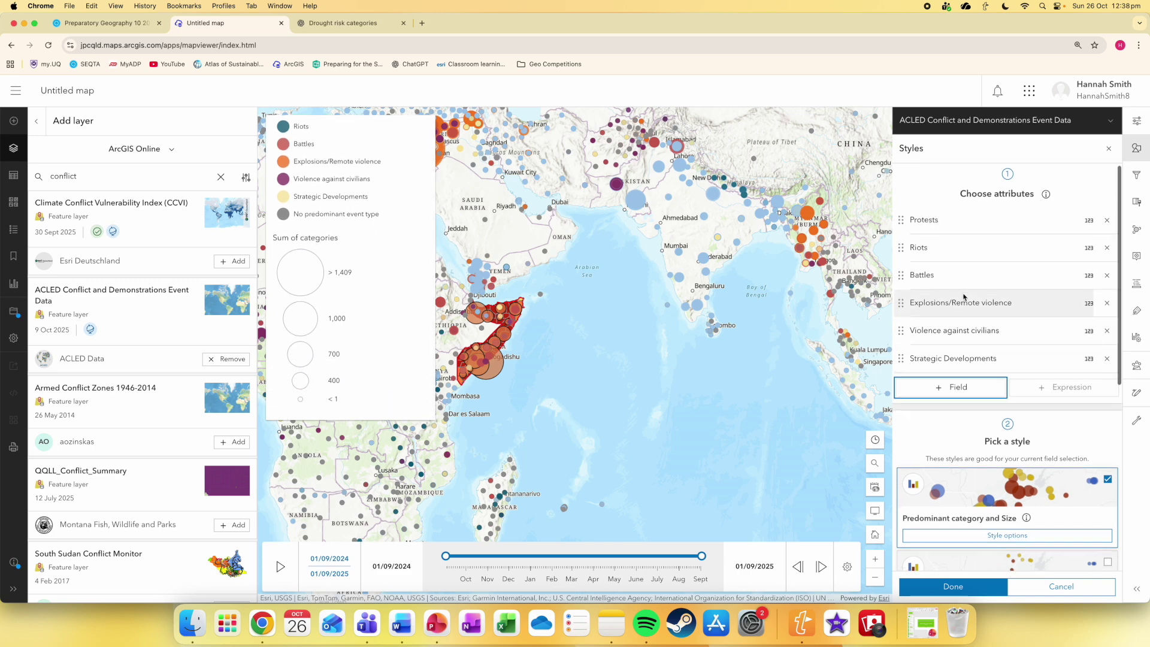
scroll(962, 323, "down", 1)
left_click(956, 355)
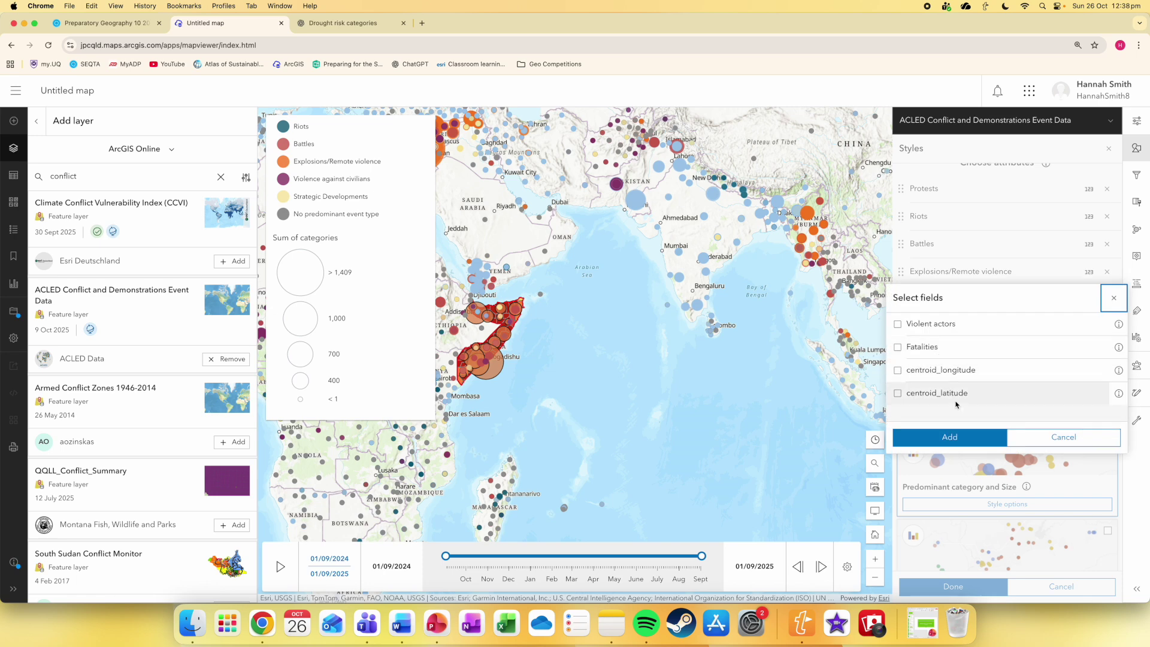
left_click(956, 347)
left_click(951, 437)
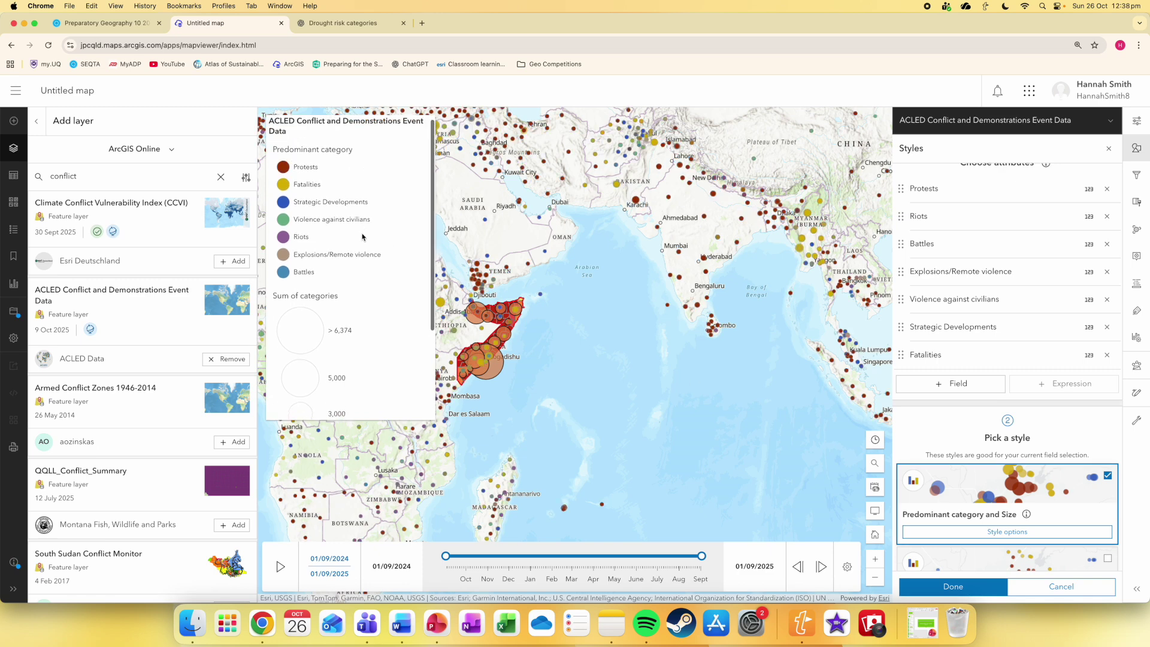
scroll(362, 237, "down", 3)
scroll(359, 234, "up", 5)
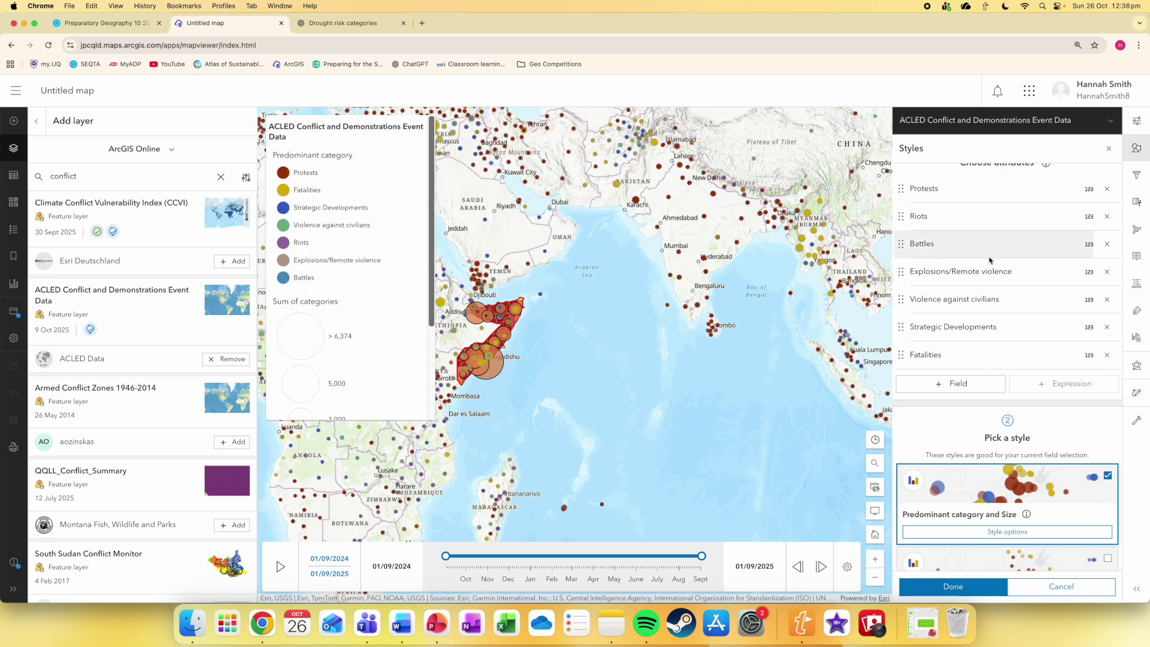
scroll(958, 343, "up", 2)
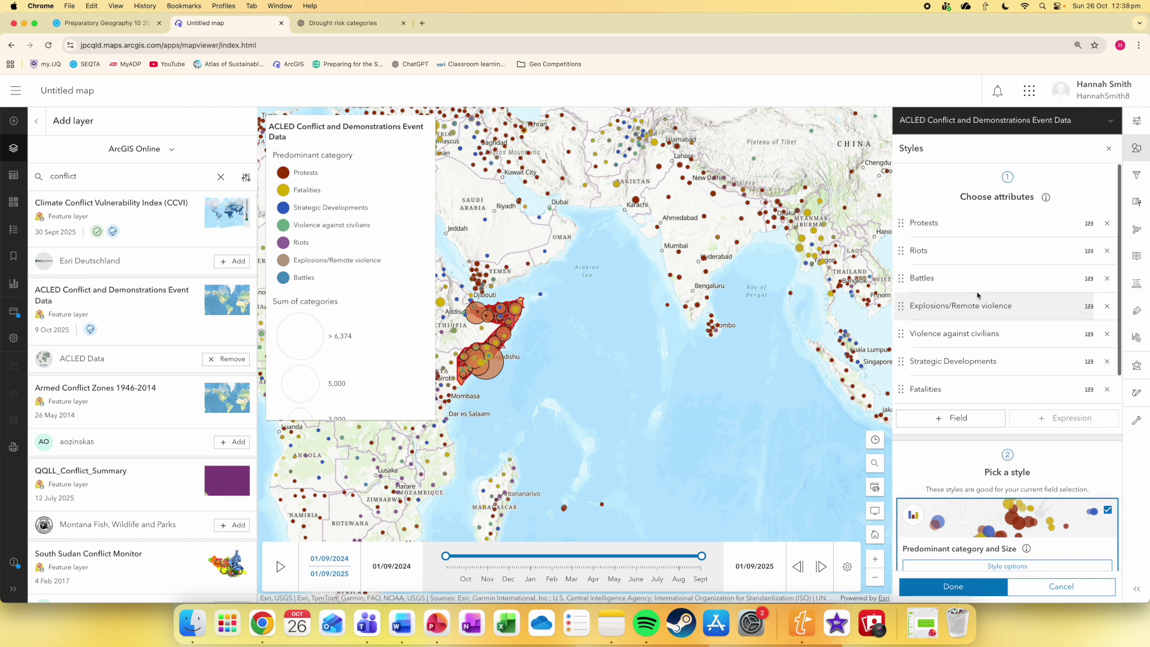
left_click(1107, 390)
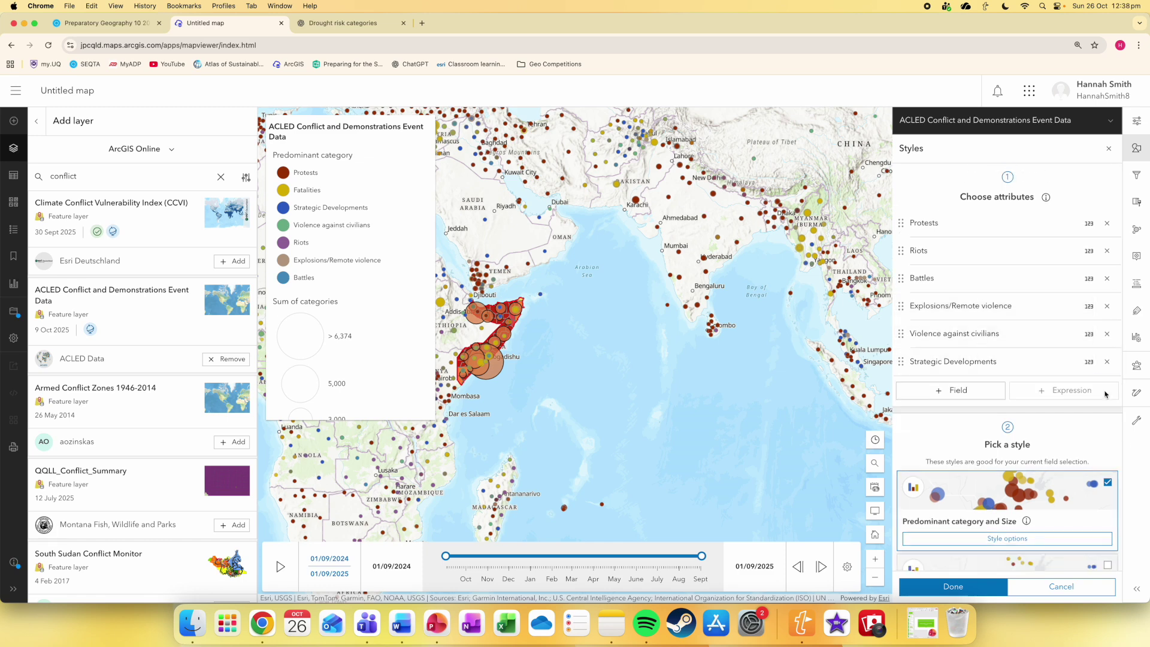
Review the available style types and examine the conflict event symbols across Africa and Europe, including the event breakdown for Jonglei, South Sudan.
scroll(1008, 303, "down", 2)
scroll(1008, 304, "down", 8)
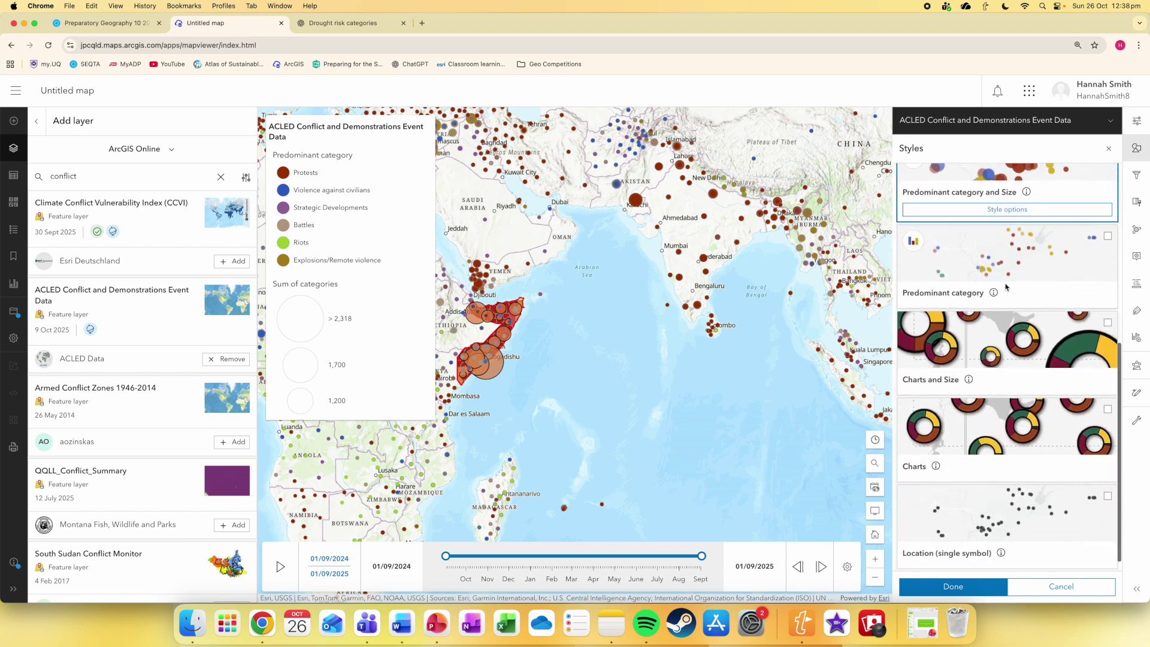
scroll(1006, 287, "up", 7)
scroll(988, 252, "down", 6)
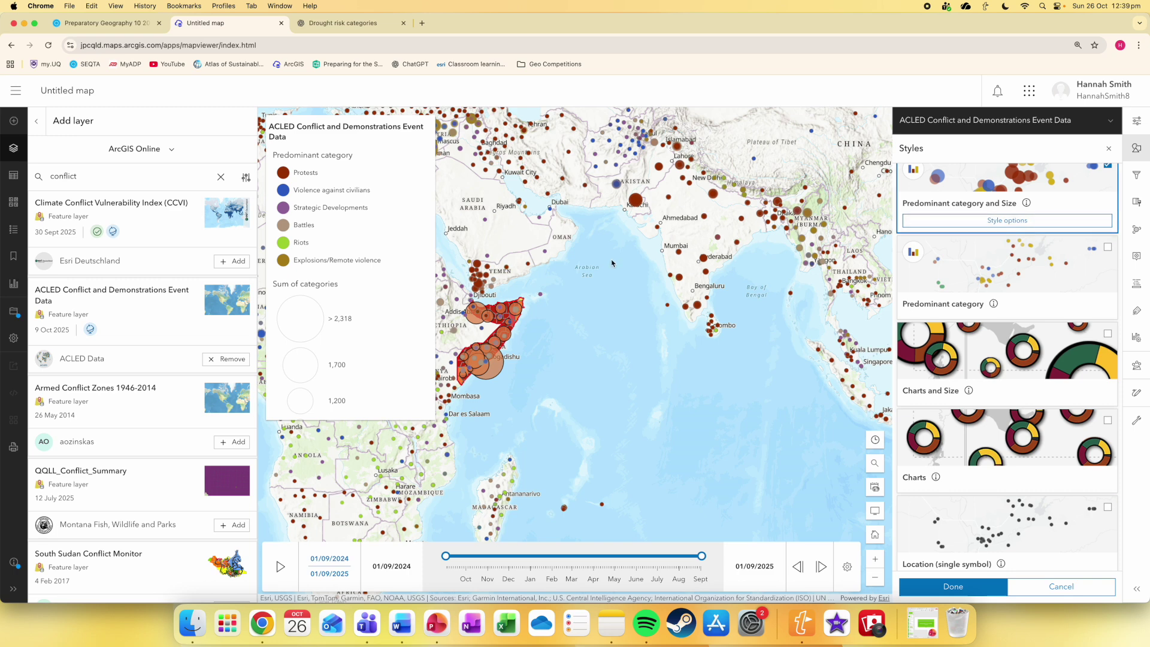
scroll(994, 243, "up", 5)
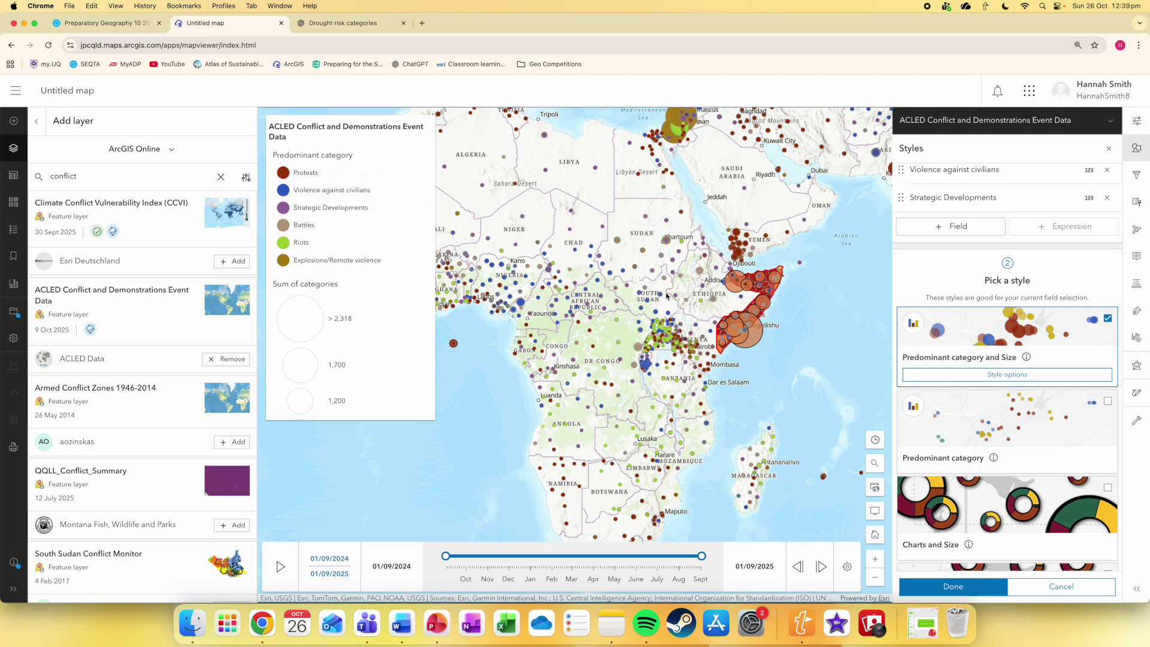
scroll(667, 295, "up", 5)
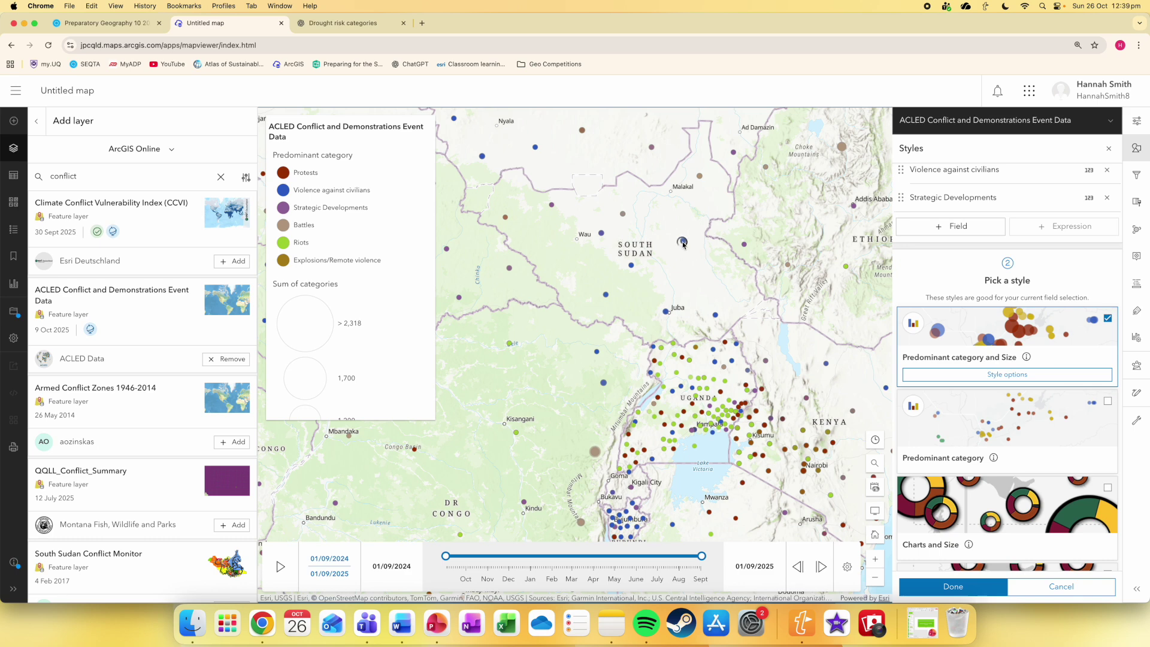
left_click(683, 242)
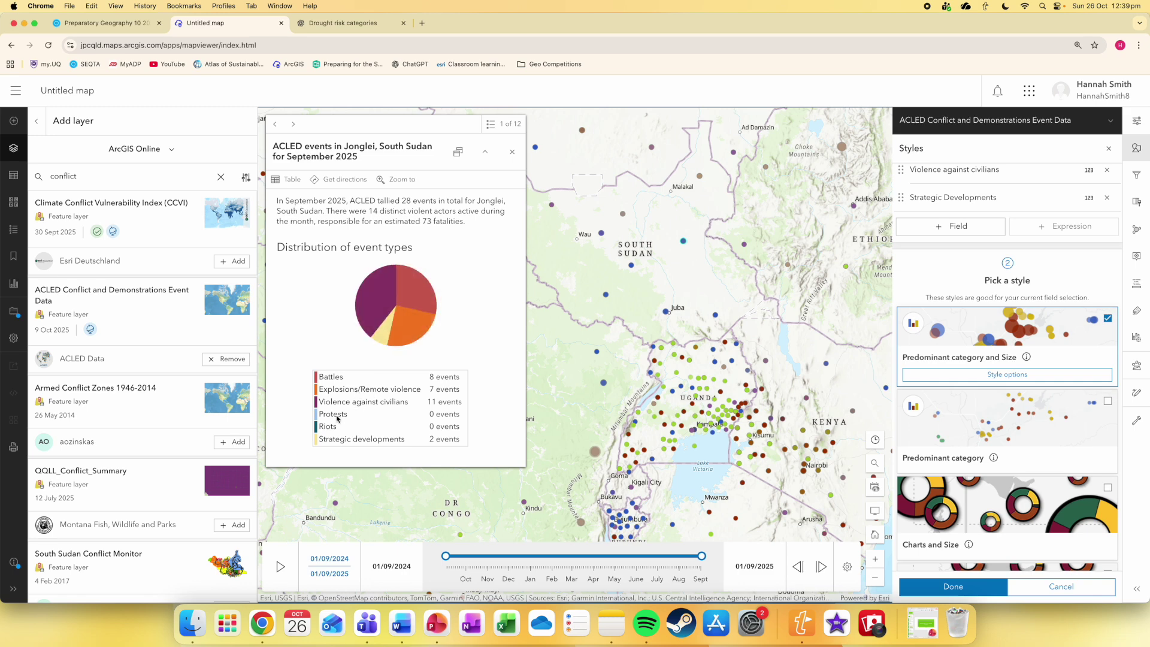
left_click(512, 151)
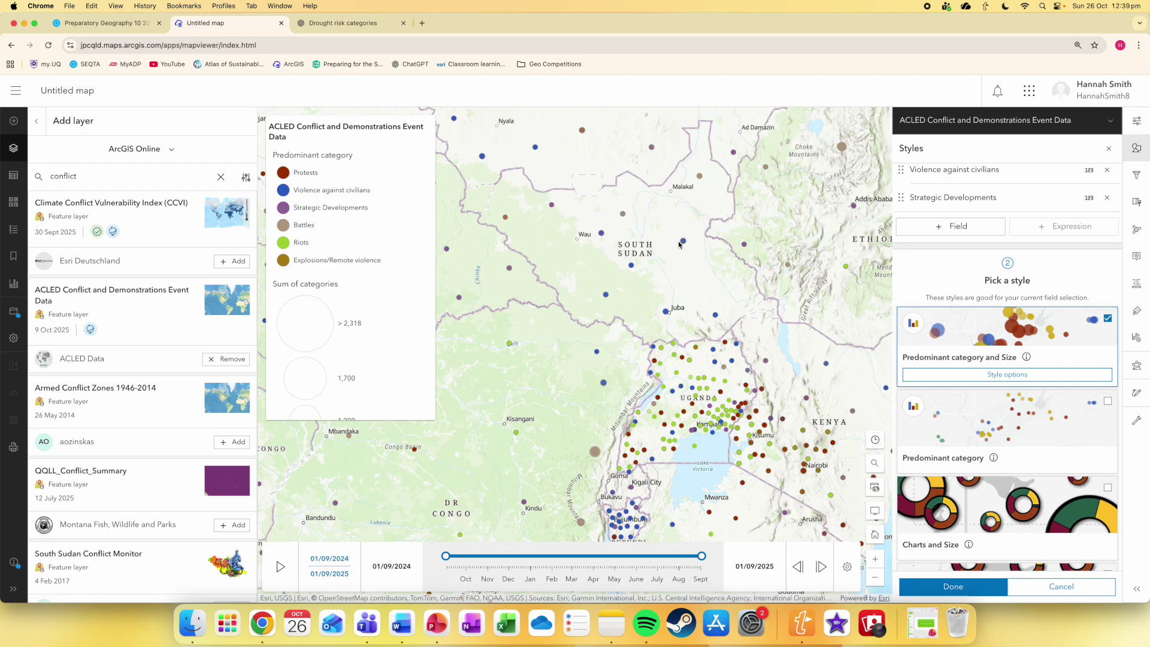
scroll(680, 244, "down", 5)
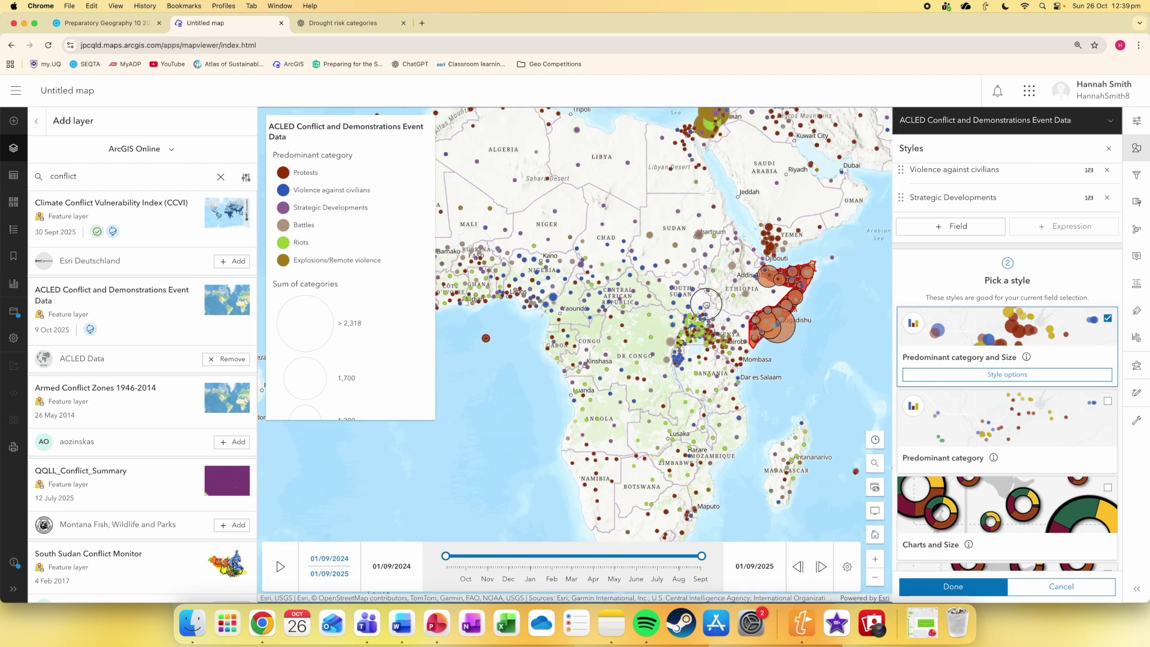
scroll(320, 328, "down", 1)
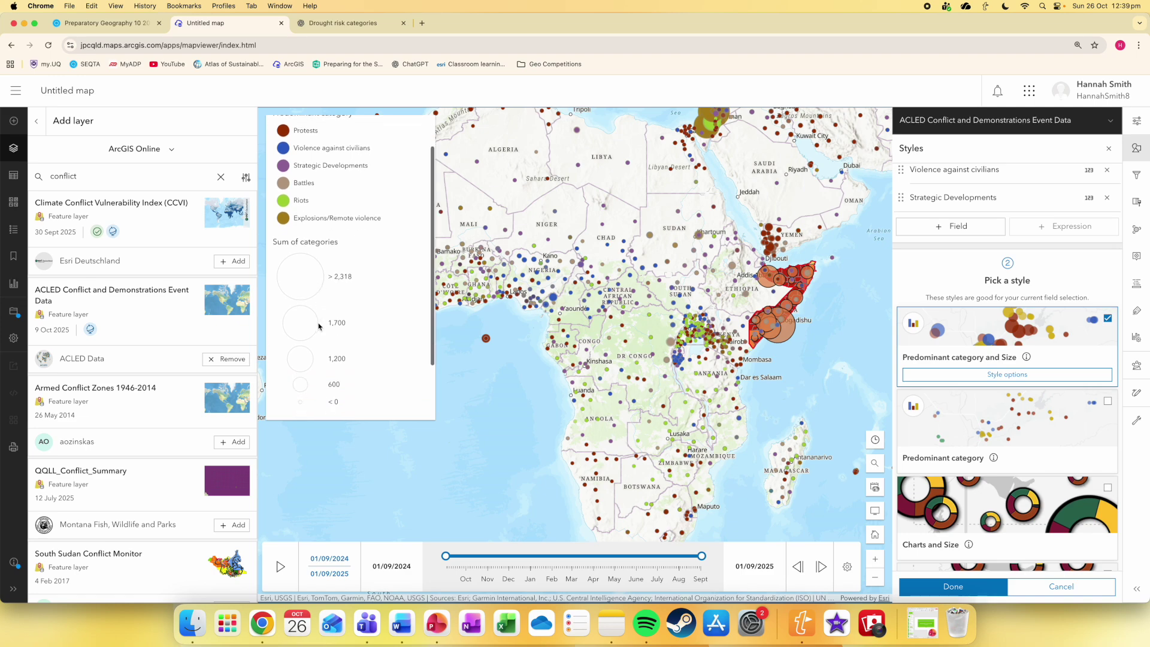
left_click_drag(673, 204, 653, 423)
left_click_drag(704, 223, 715, 267)
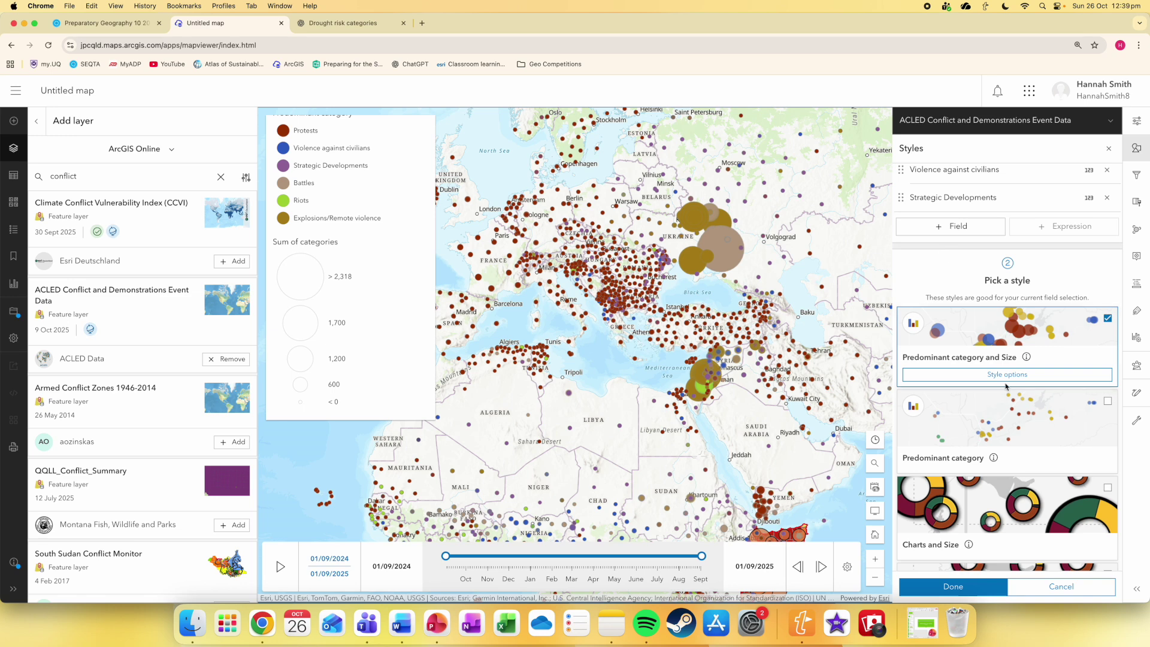
Try the Predominant category style on the ACLED layer, and switch the layer to the Charts and Size style.
scroll(1006, 386, "down", 5)
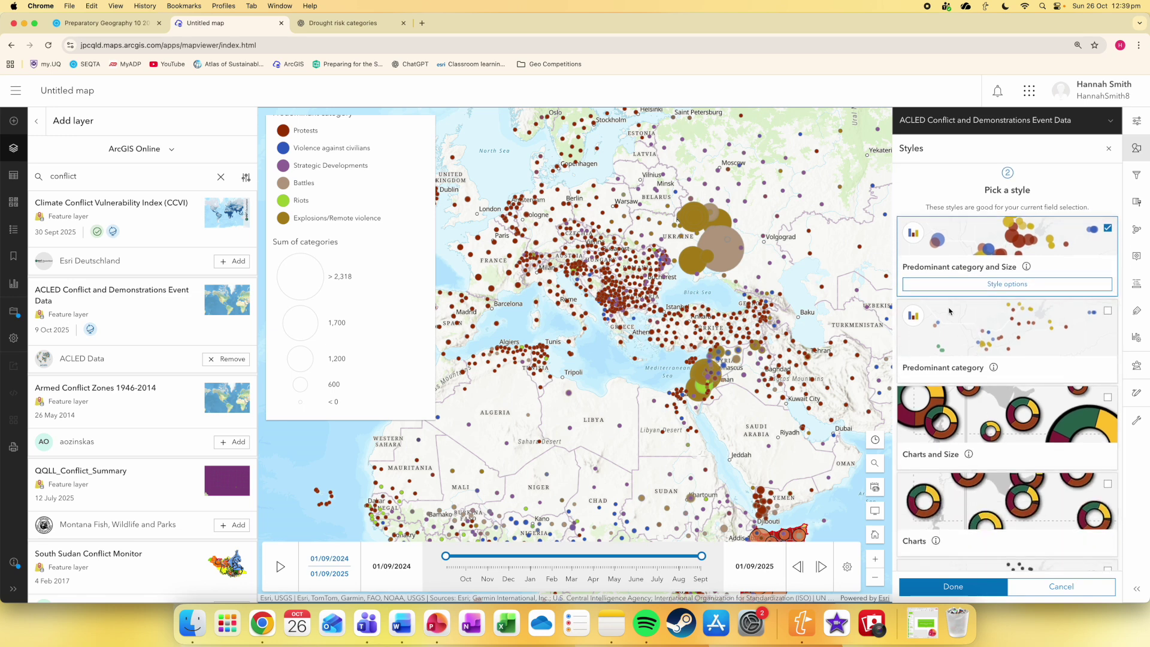
scroll(993, 411, "up", 5)
left_click(983, 364)
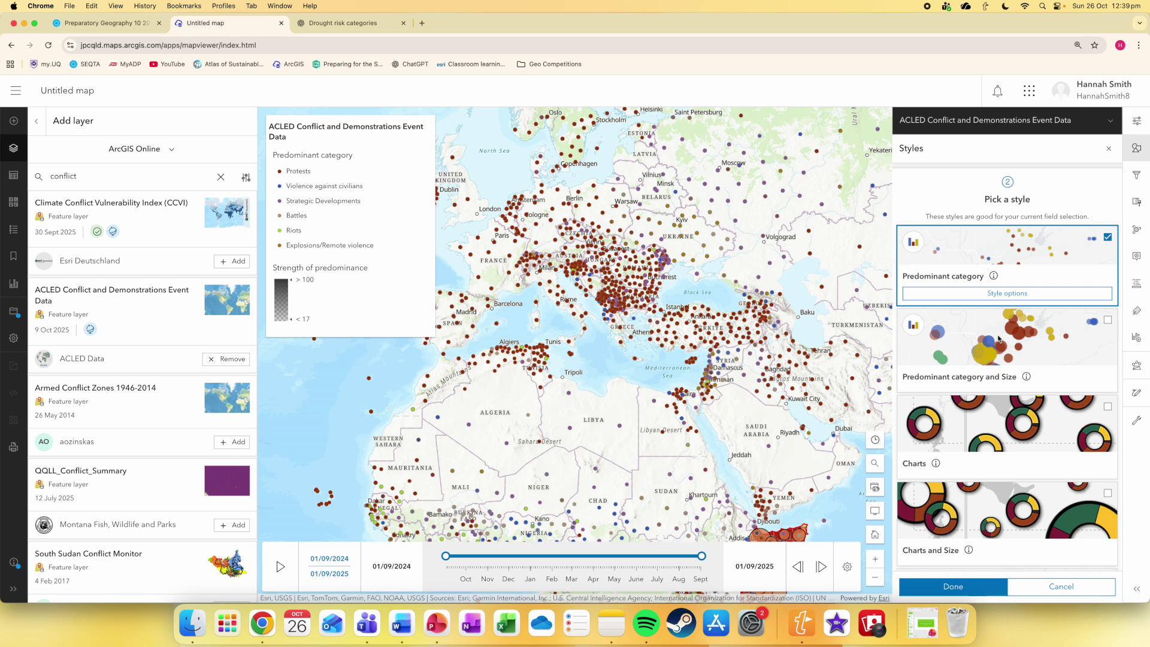
scroll(998, 339, "down", 2)
left_click(1005, 468)
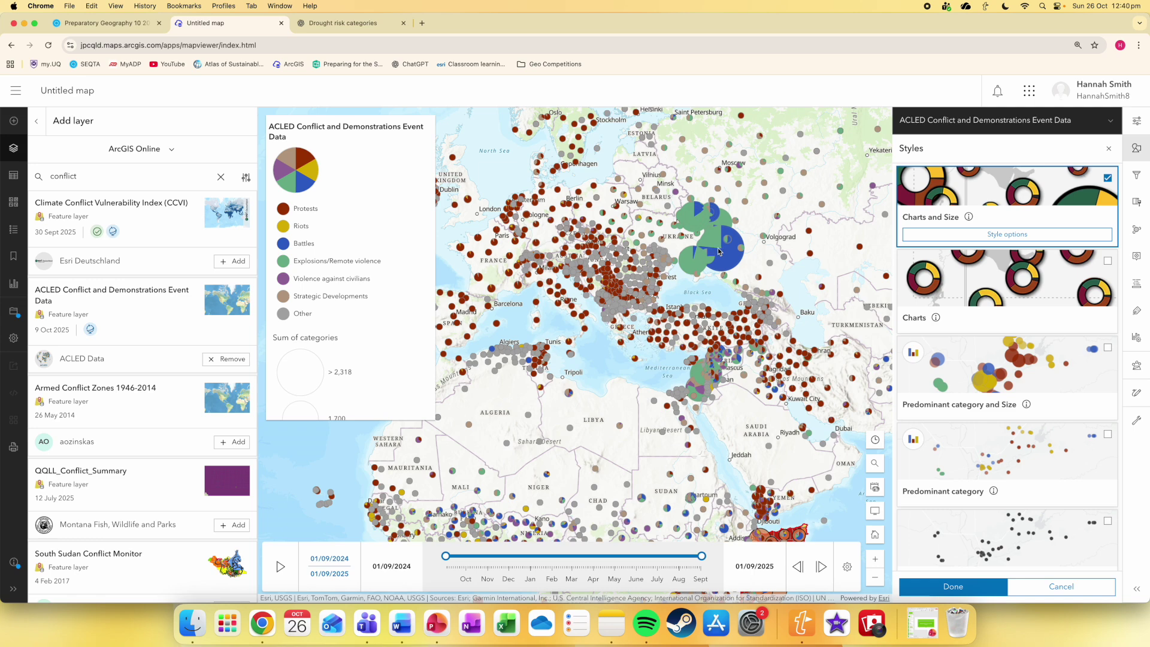
Examine the event type breakdowns for Donetsk in Ukraine and for Vrancea and Buzau in Romania.
scroll(686, 266, "up", 5)
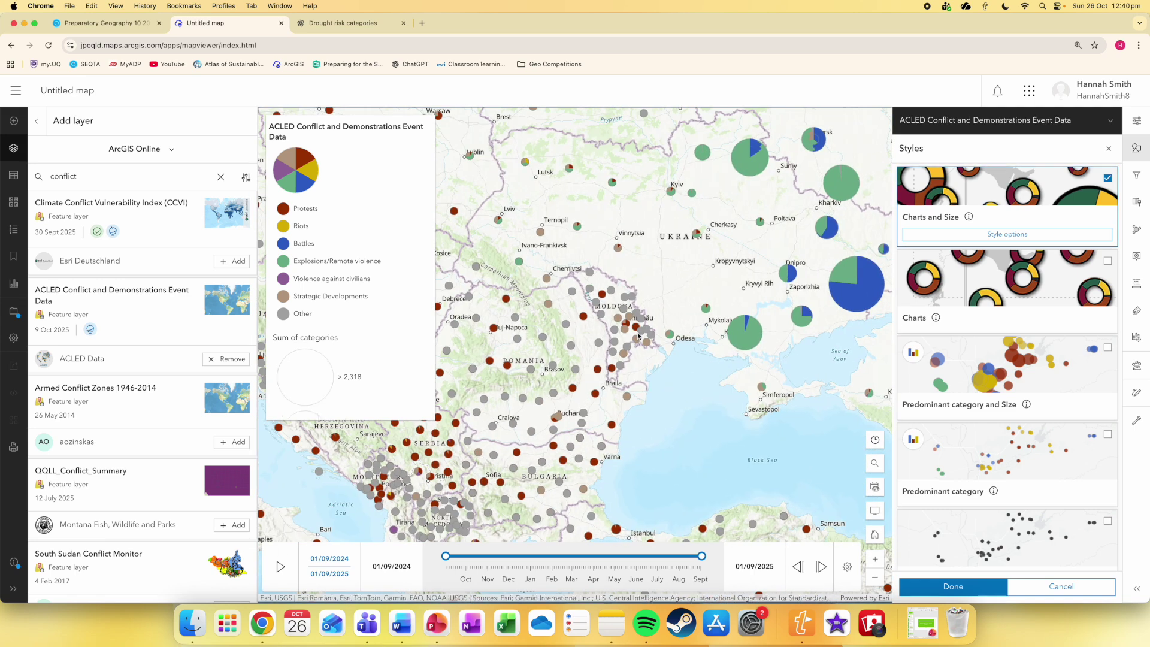
left_click_drag(863, 331, 764, 340)
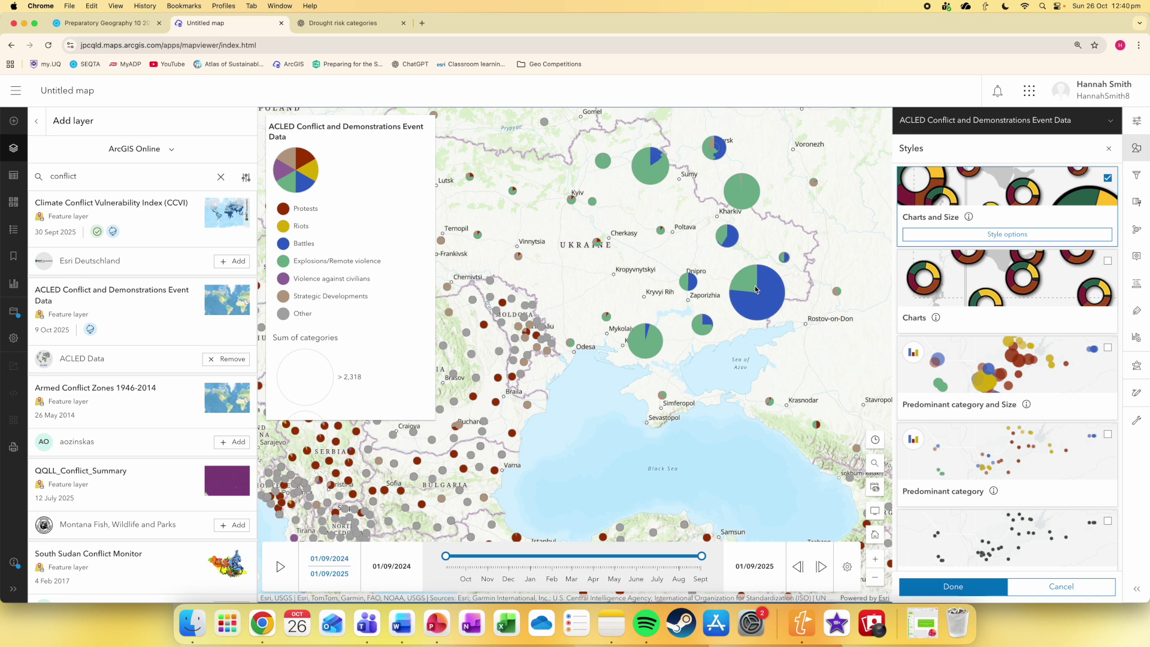
left_click(756, 290)
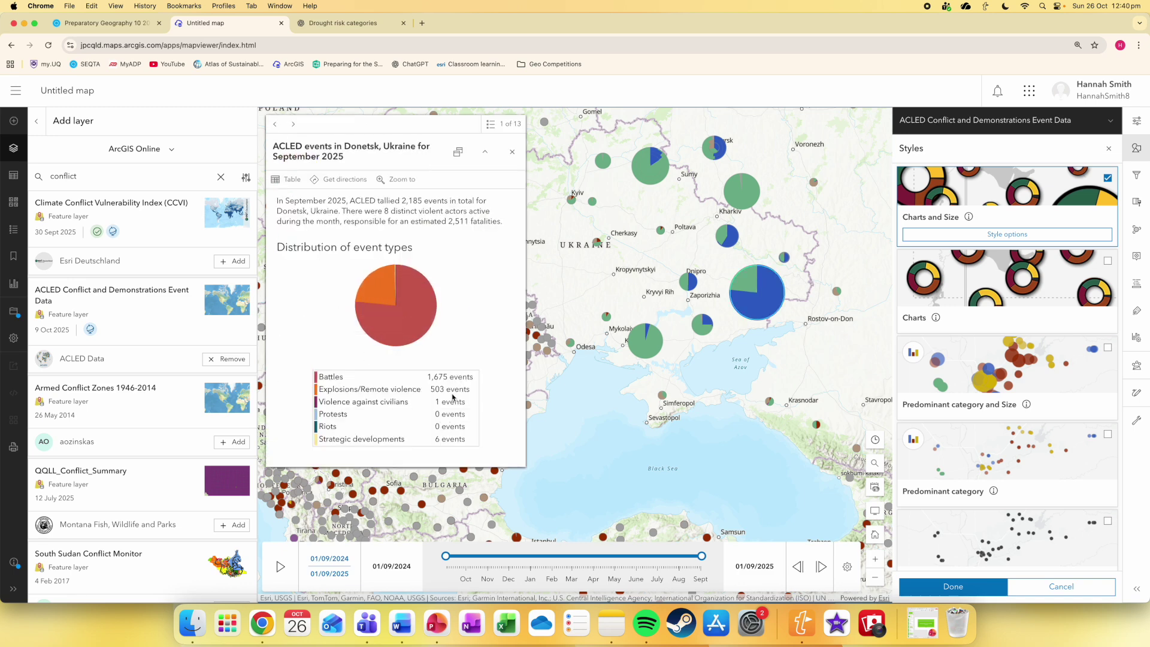
left_click(512, 152)
left_click_drag(500, 372, 575, 306)
scroll(550, 311, "up", 3)
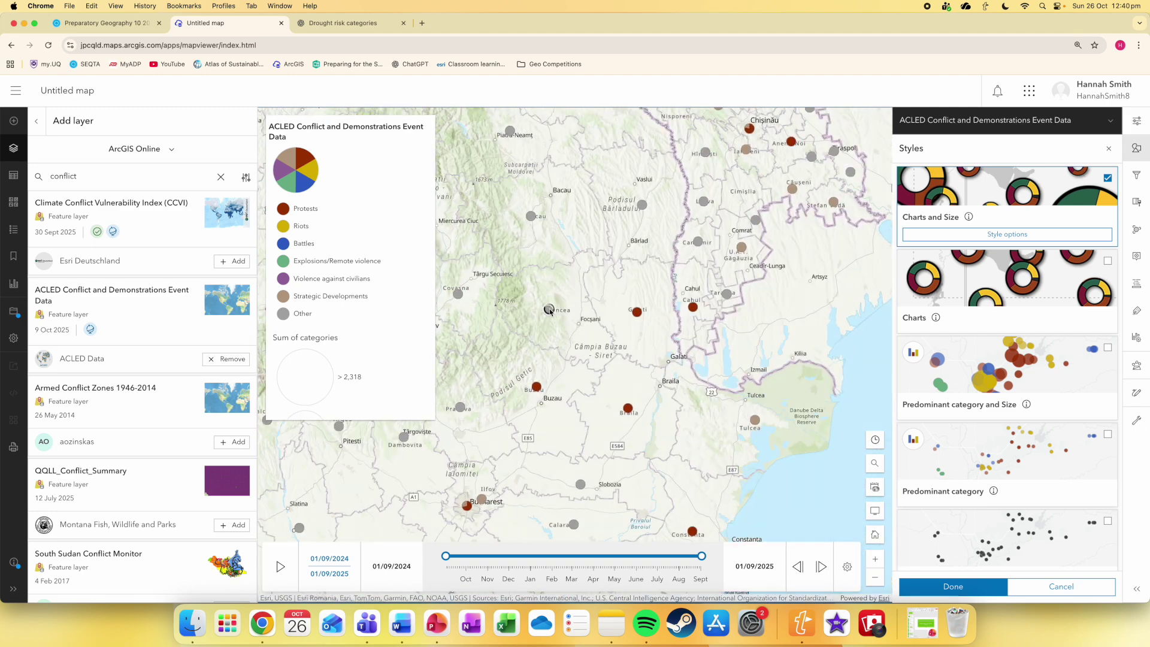
left_click(549, 310)
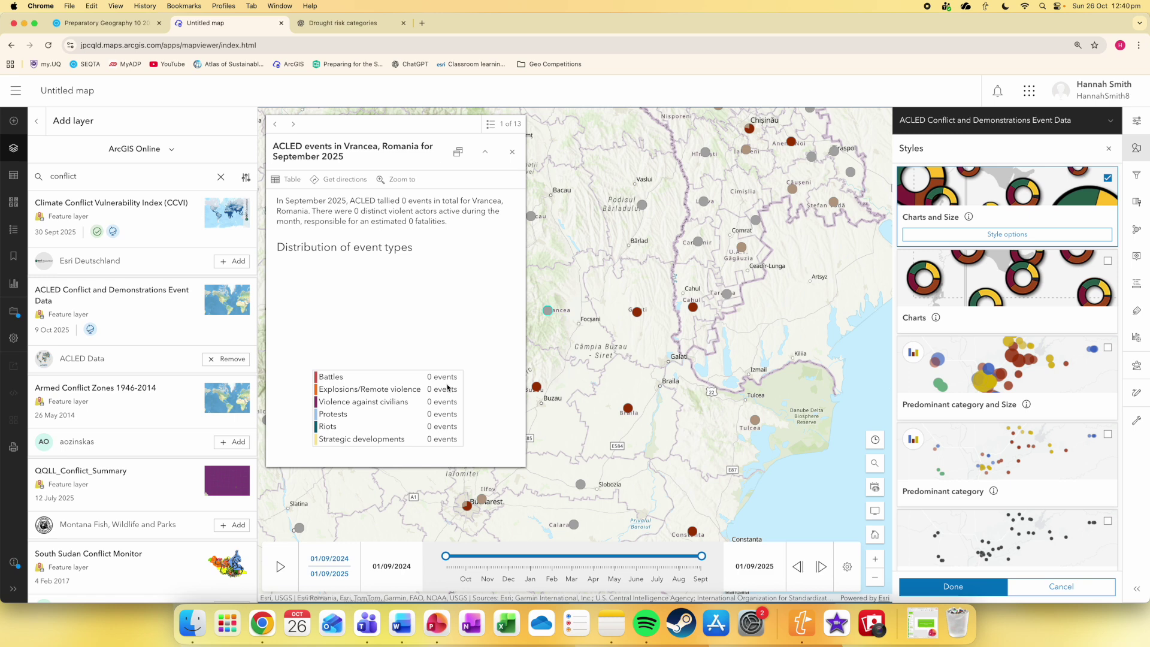
left_click(512, 152)
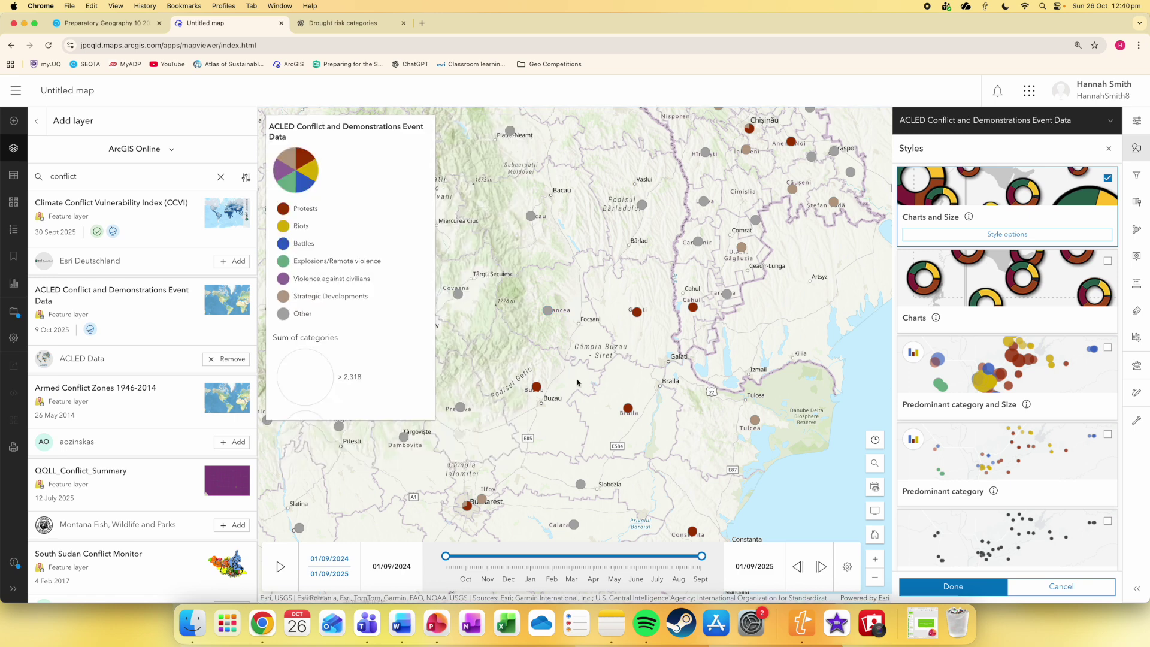
left_click(536, 388)
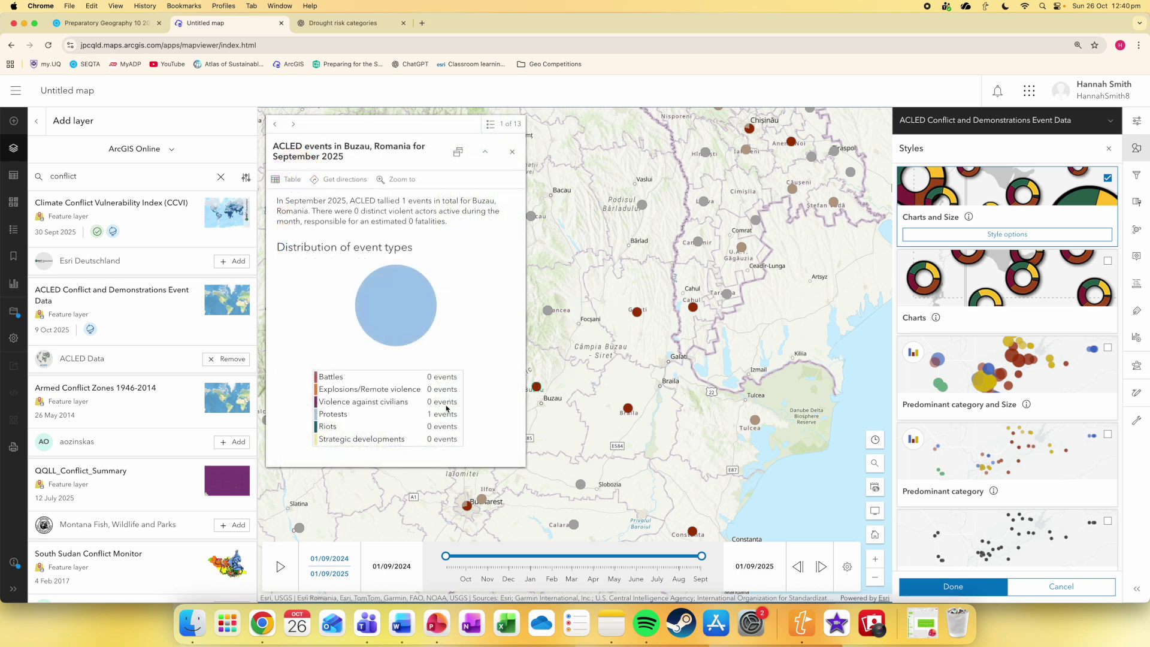
left_click(513, 151)
Examine the conflict event charts across eastern Europe and central Africa.
scroll(711, 321, "down", 8)
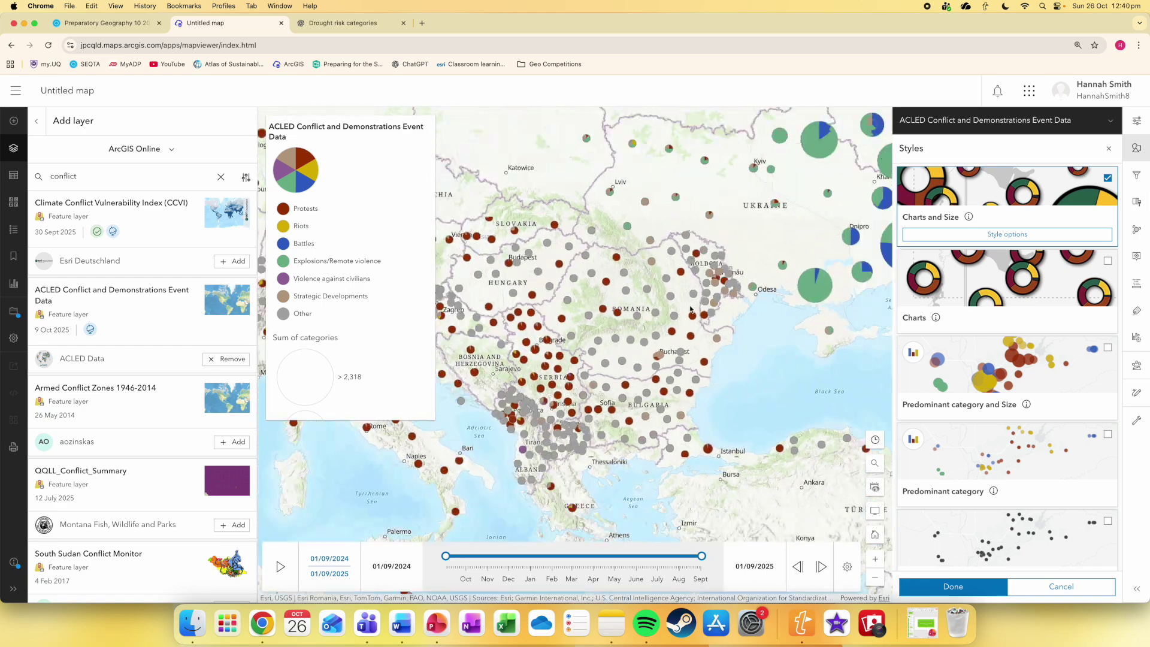
left_click_drag(679, 254, 703, 136)
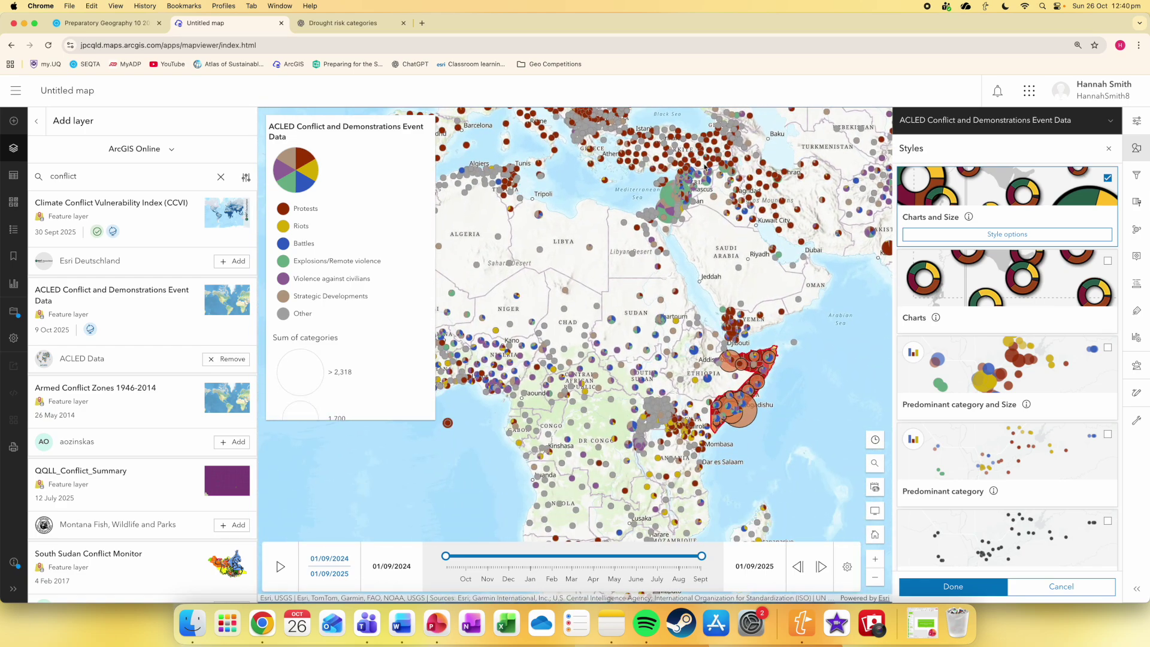
scroll(673, 353, "up", 2)
left_click_drag(673, 353, 865, 329)
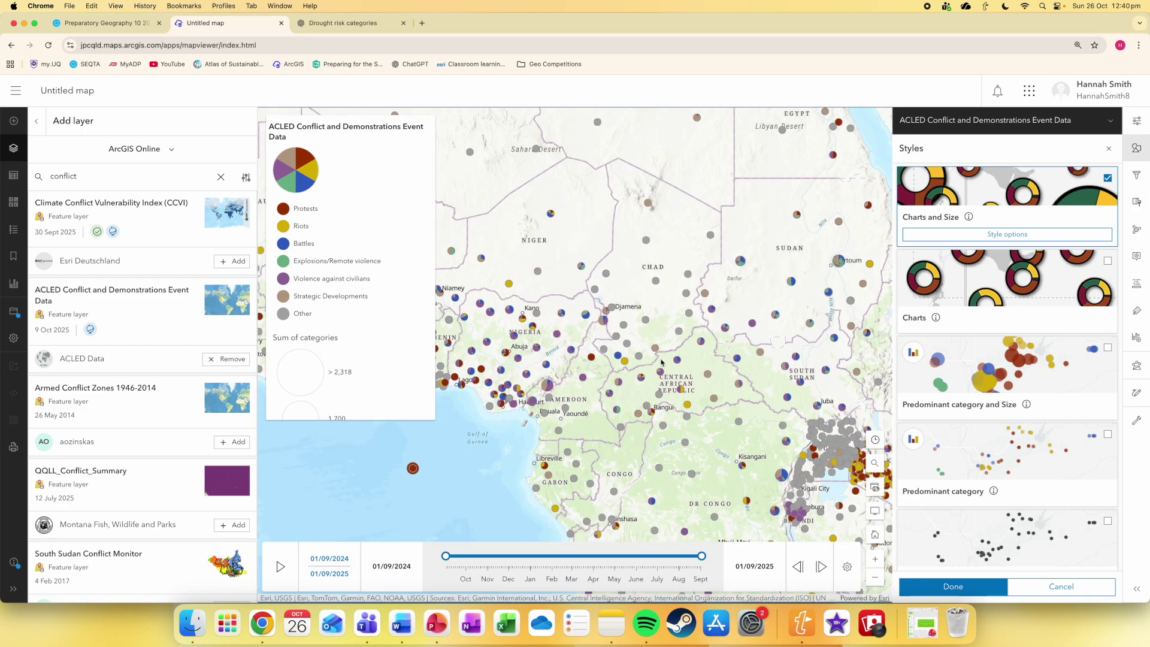
scroll(1018, 335, "down", 2)
scroll(1018, 324, "up", 4)
Review the color options of the ACLED layer's Charts and Size style, including the pie-to-donut shape and grouping settings.
left_click(1019, 315)
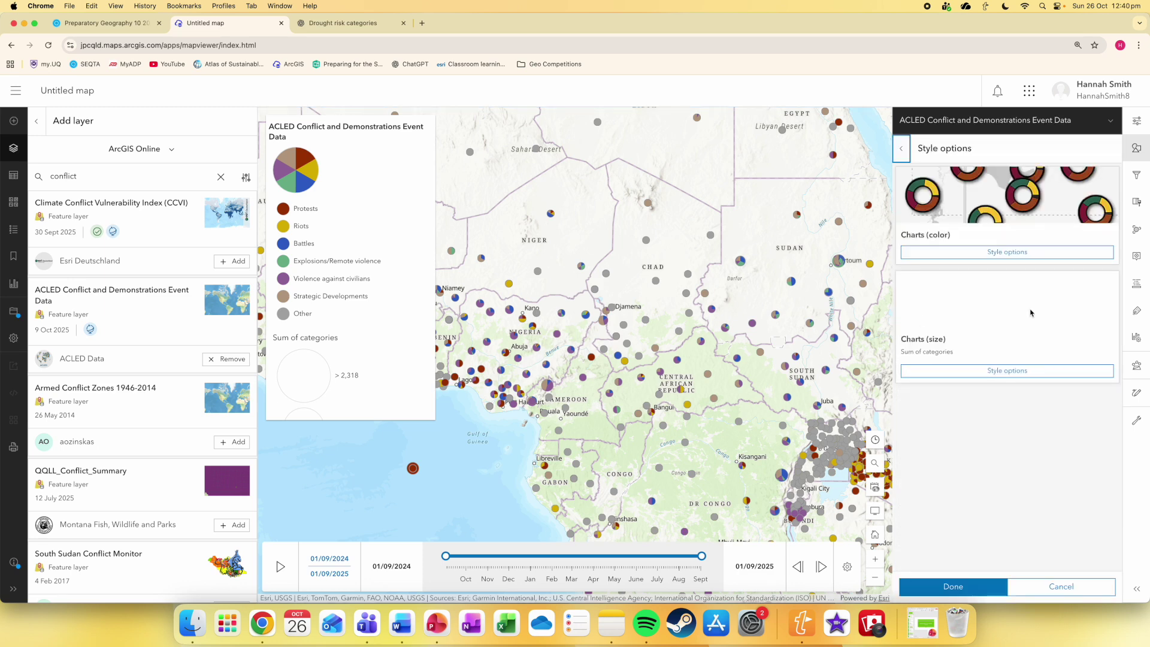
left_click(992, 255)
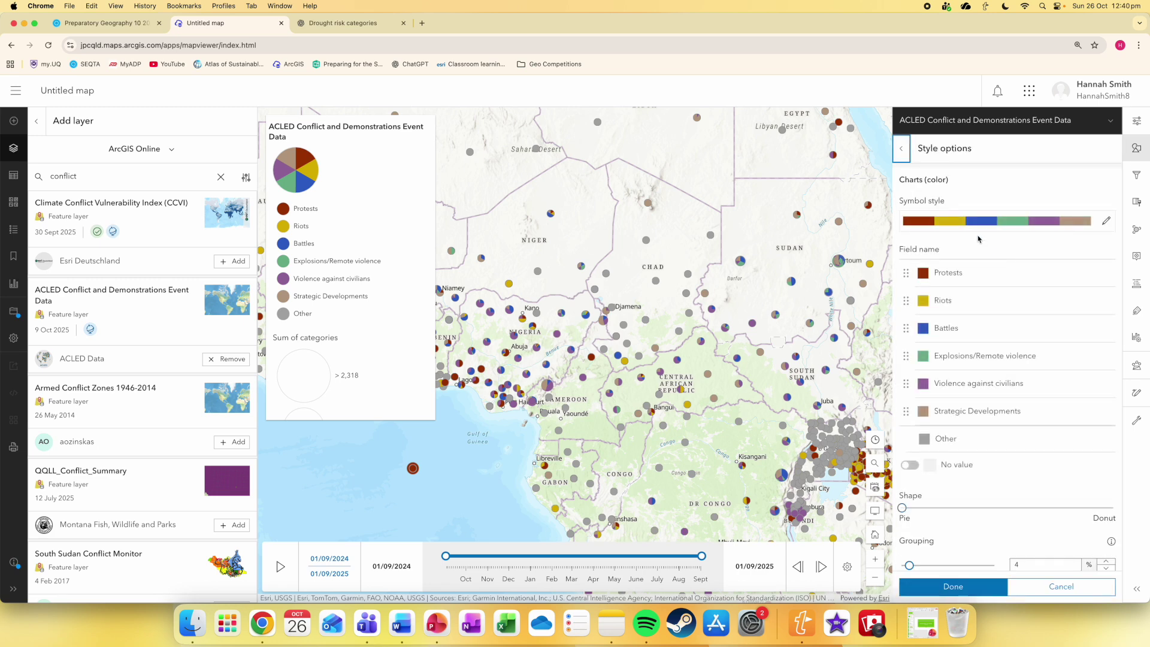
scroll(997, 270, "down", 1)
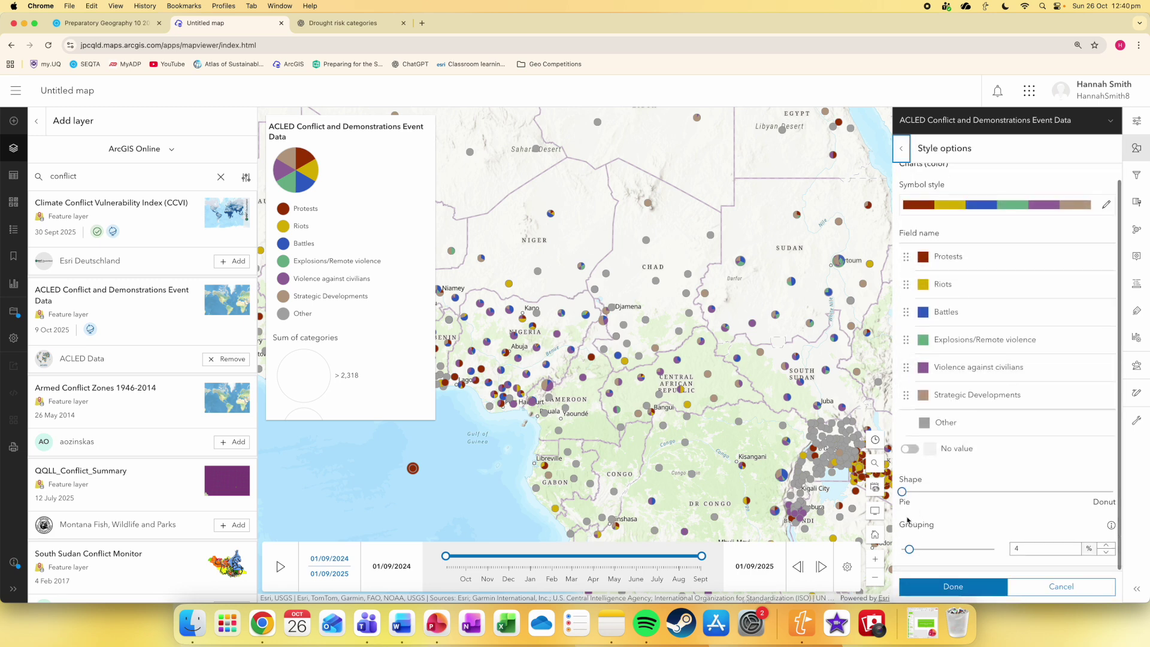
mouse_move(902, 492)
left_mouse_down()
mouse_move(1062, 485)
mouse_move(904, 492)
left_mouse_up()
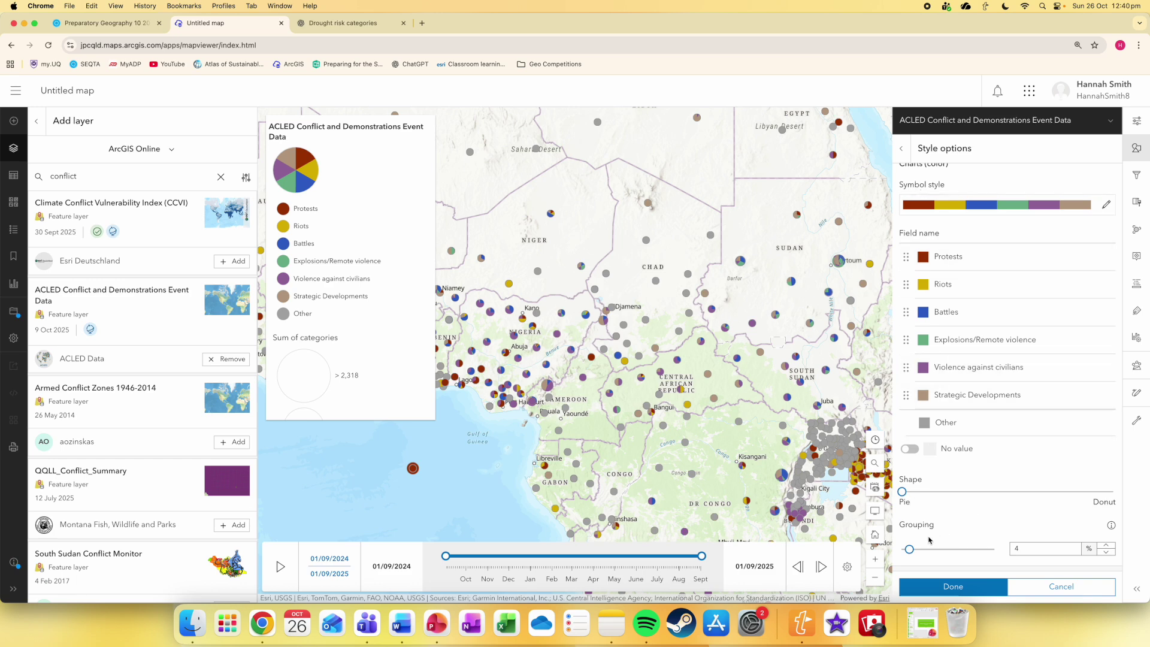
mouse_move(909, 549)
left_mouse_down()
mouse_move(944, 550)
mouse_move(912, 550)
left_mouse_up()
Set the minimum chart size of the ACLED layer to 17 px and slightly reduce the maximum size.
left_click(901, 148)
left_click(1001, 372)
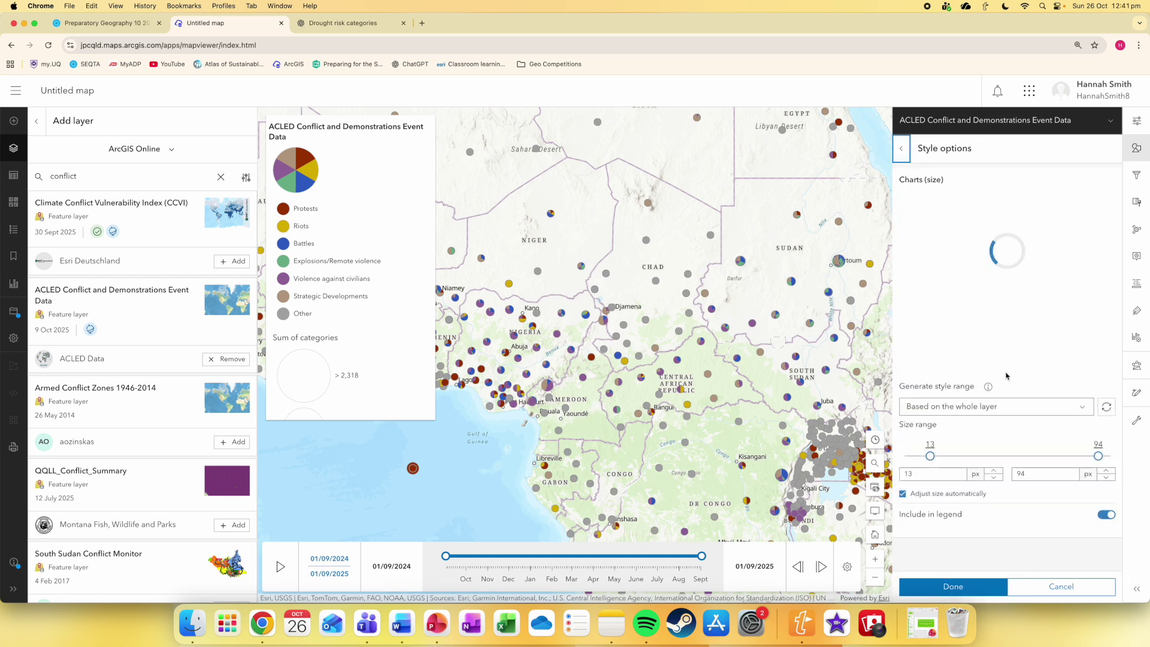
mouse_move(932, 458)
left_mouse_down()
mouse_move(985, 455)
mouse_move(940, 456)
left_mouse_up()
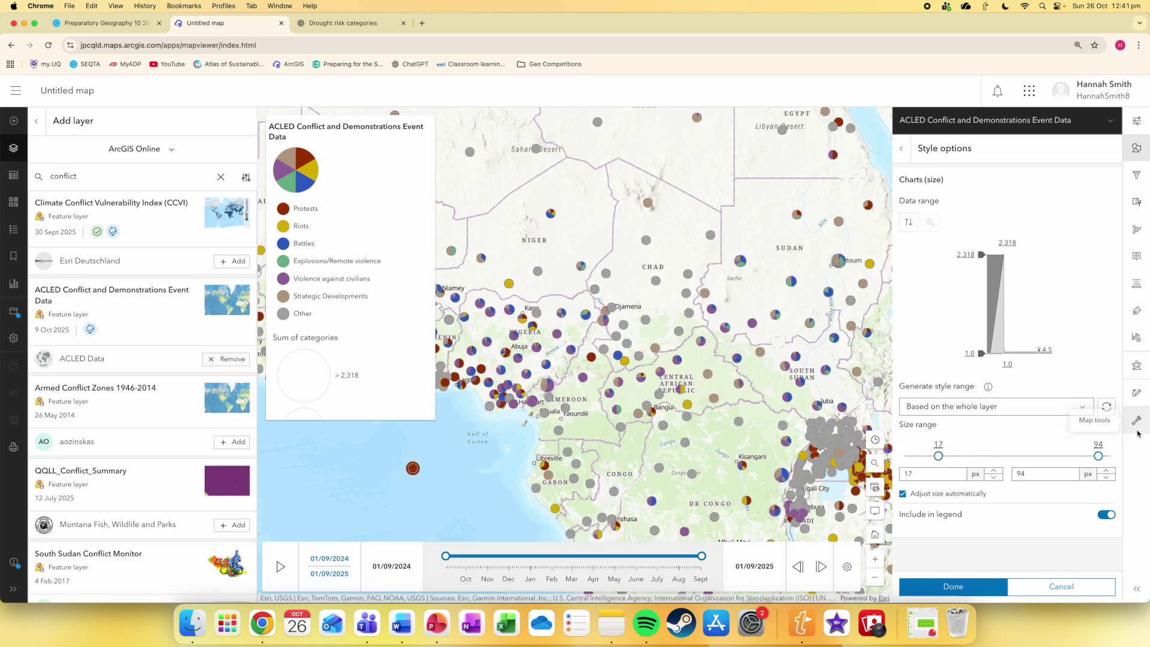
mouse_move(1098, 457)
left_mouse_down()
mouse_move(1051, 457)
mouse_move(1088, 456)
left_mouse_up()
left_click(998, 595)
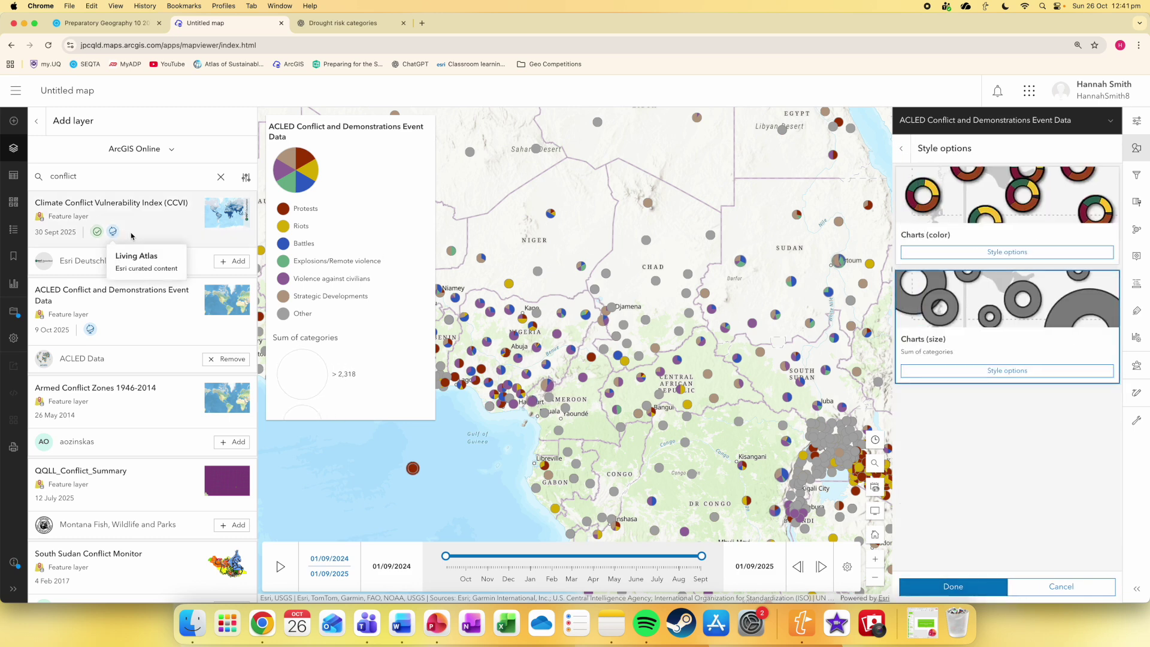
Try the Predominant category style on the ACLED Conflict and Demonstrations Event Data layer, and remove the layer from the map.
left_click(36, 124)
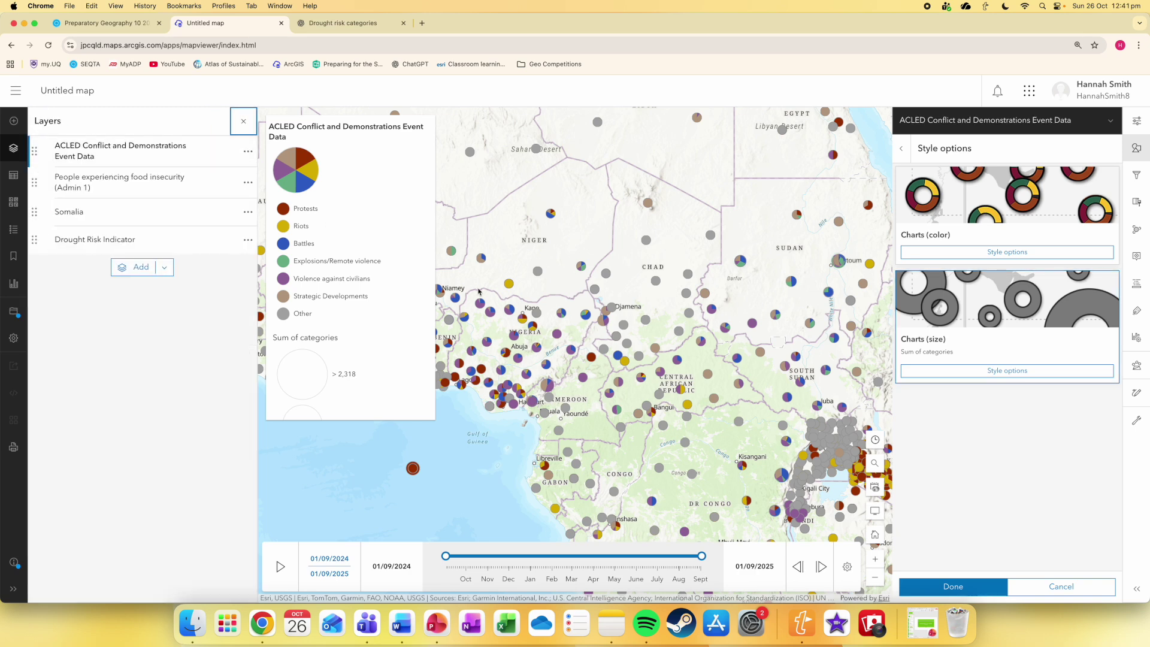
left_click(902, 149)
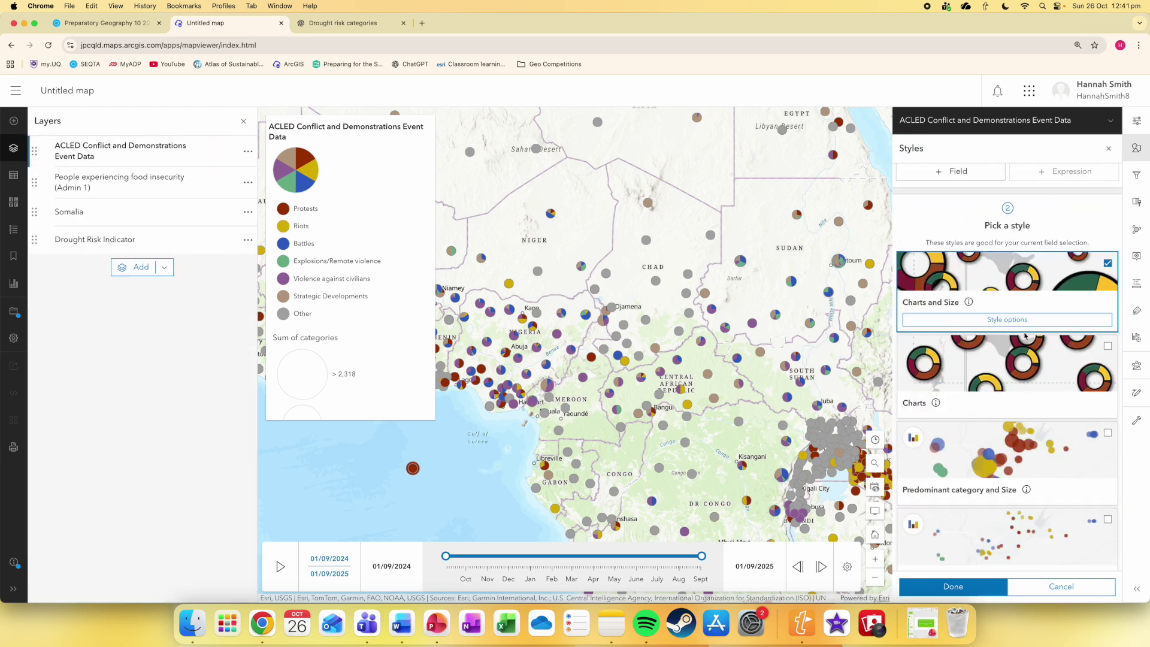
scroll(1011, 411, "down", 5)
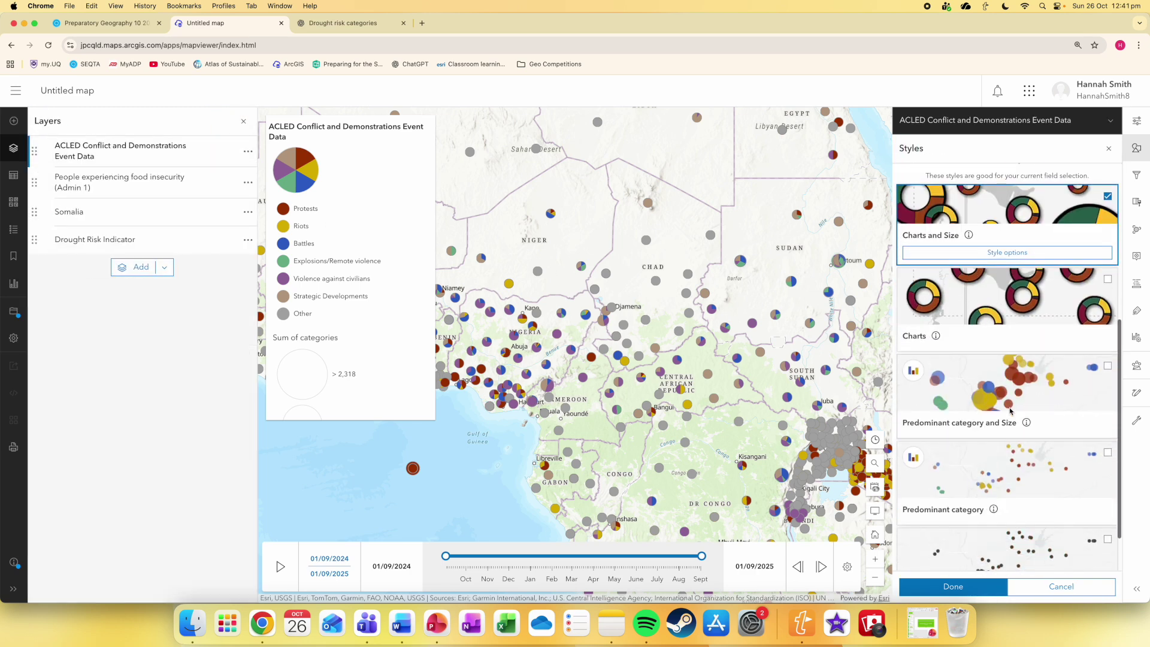
left_click(1014, 463)
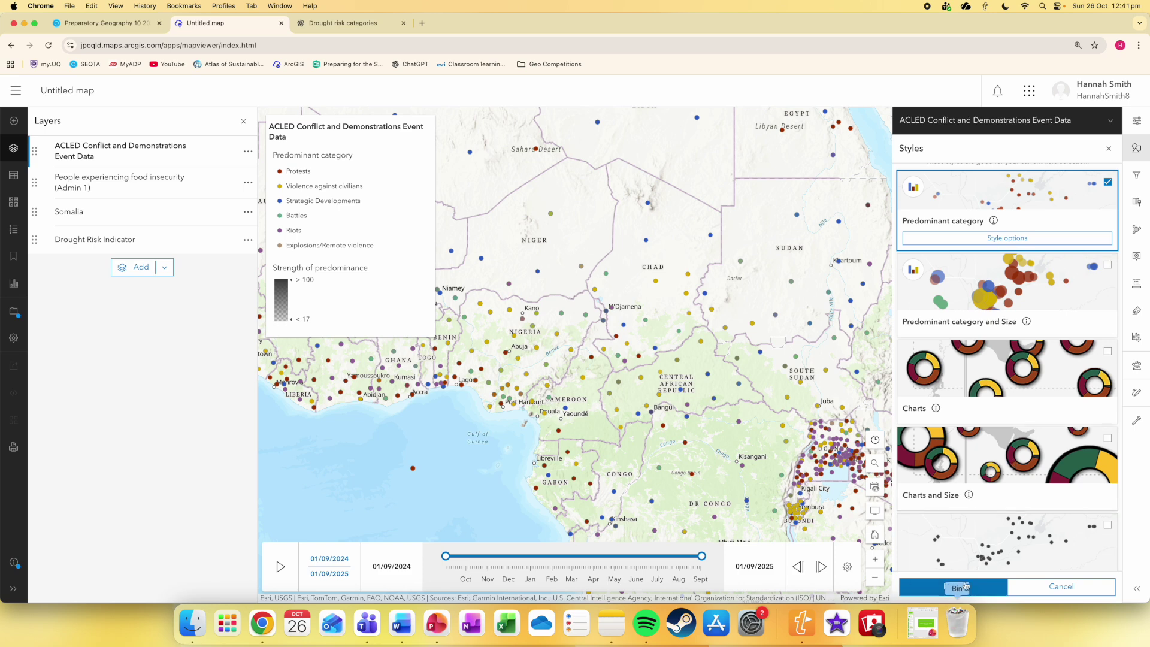
left_click(248, 151)
left_click(229, 284)
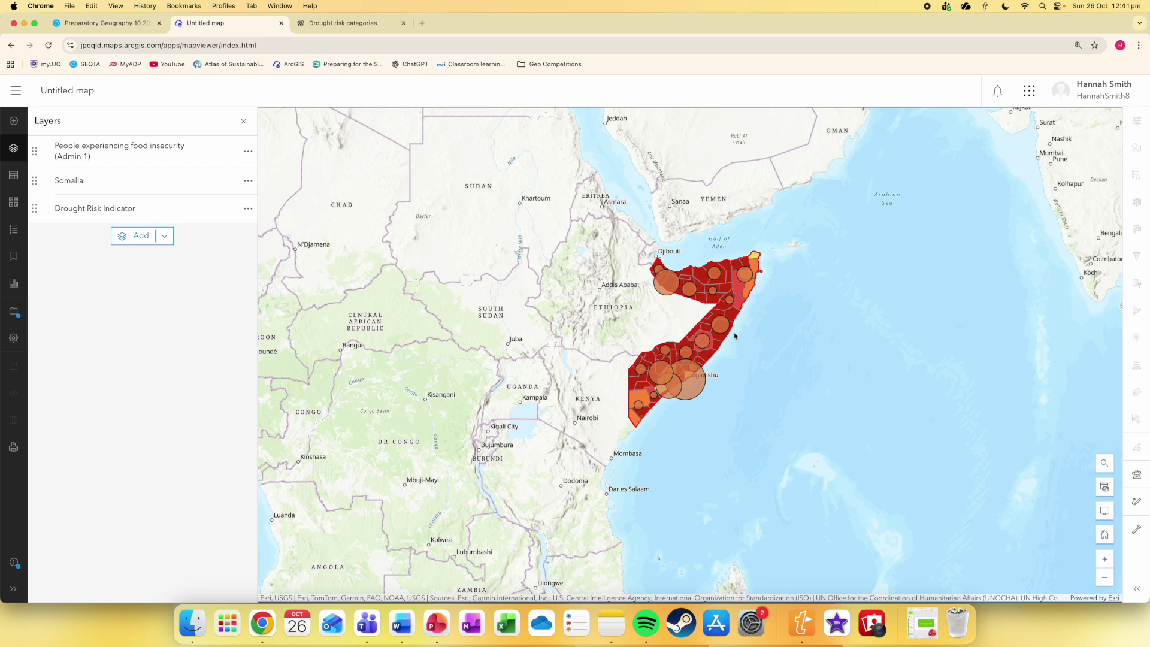
Search ArcGIS Online layers for "somalia drought" and for "somalia malnutrition".
left_click(147, 237)
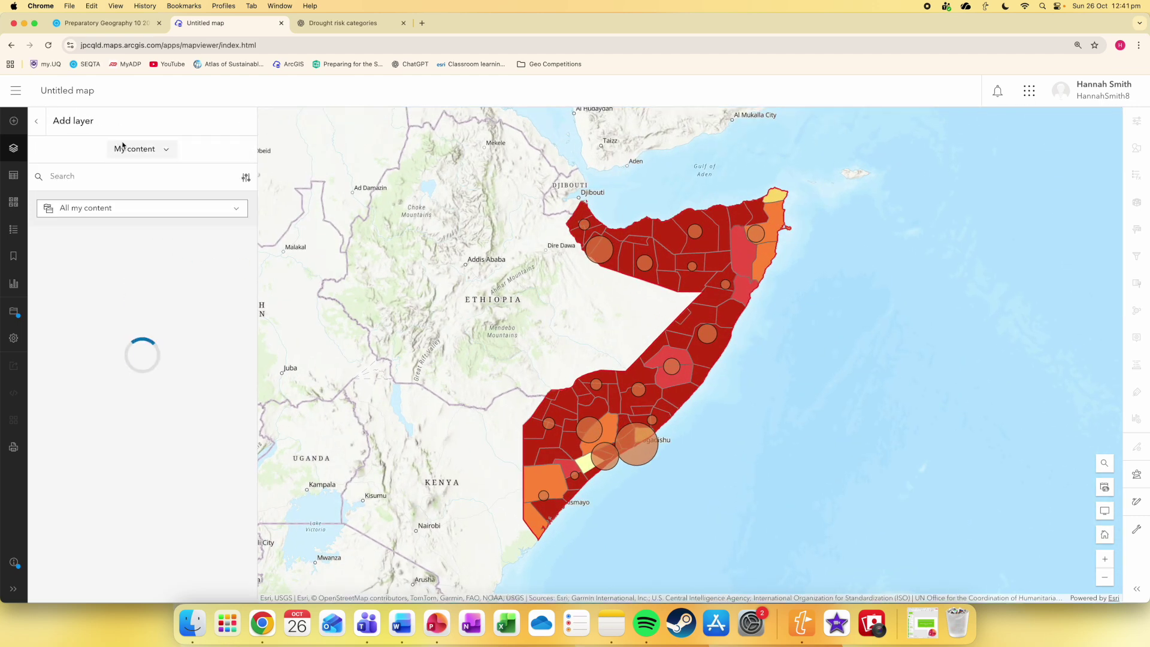
left_click(158, 150)
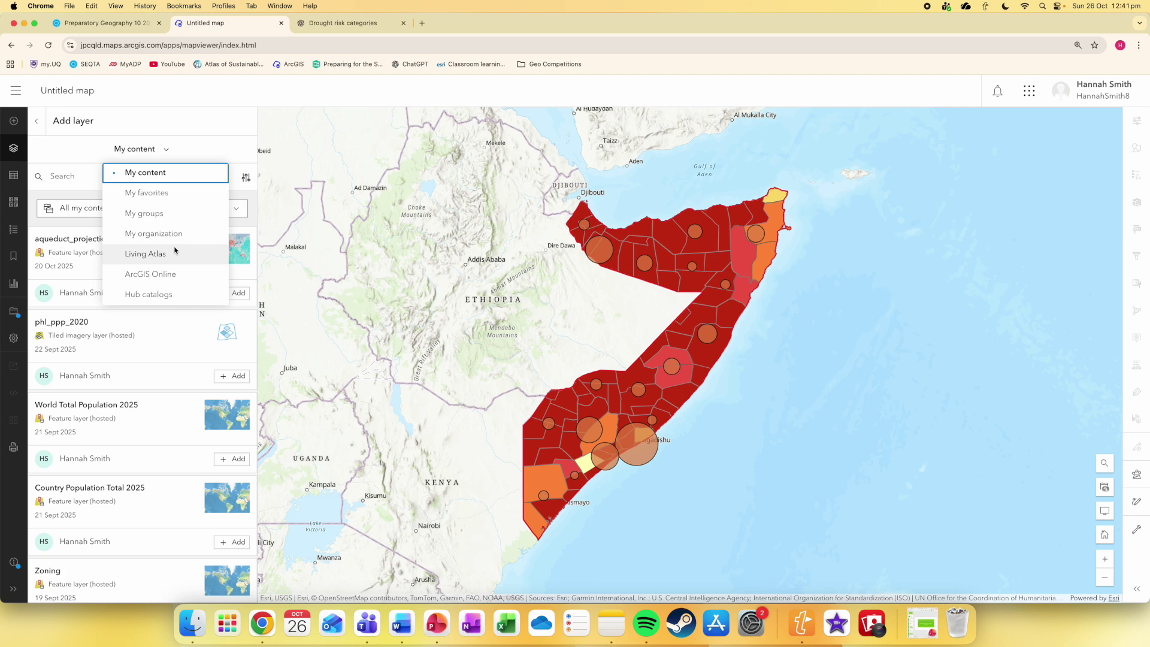
left_click(178, 274)
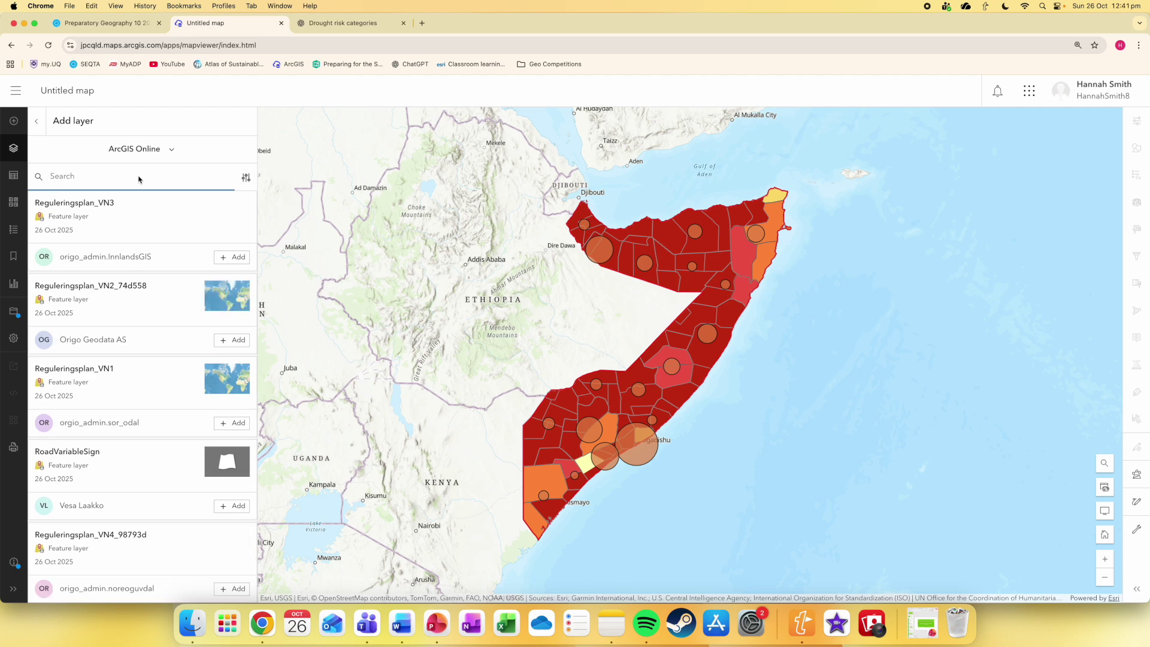
type("somalia")
left_click(127, 175)
type("drought")
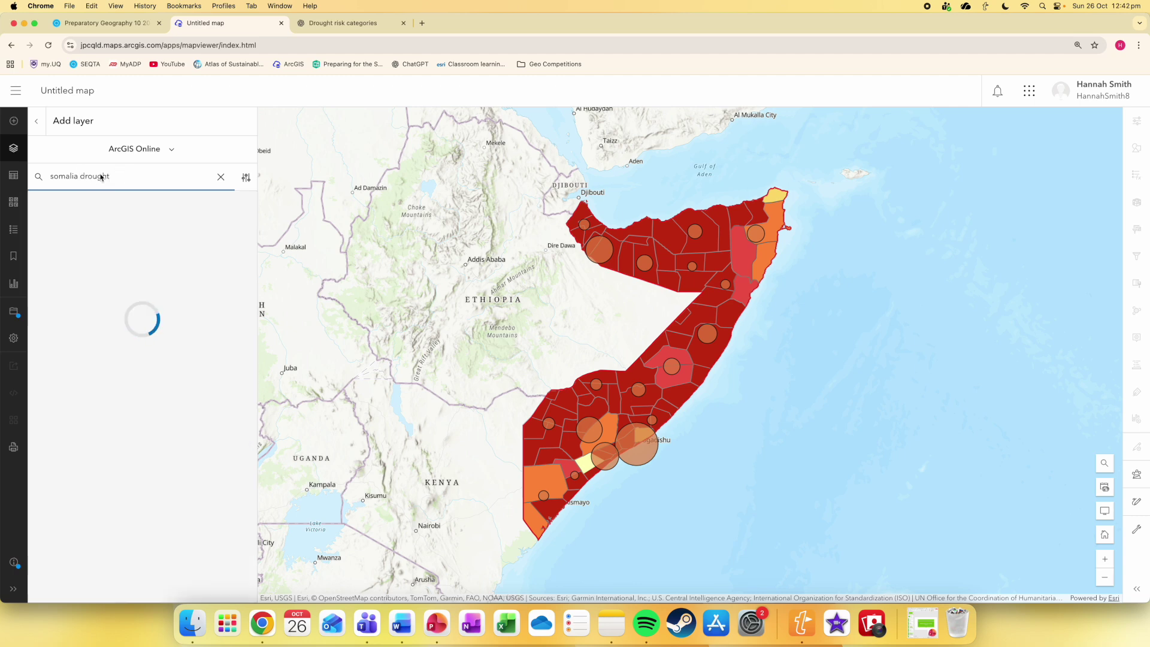
key("alt+shift+Left")
type("malnutrition")
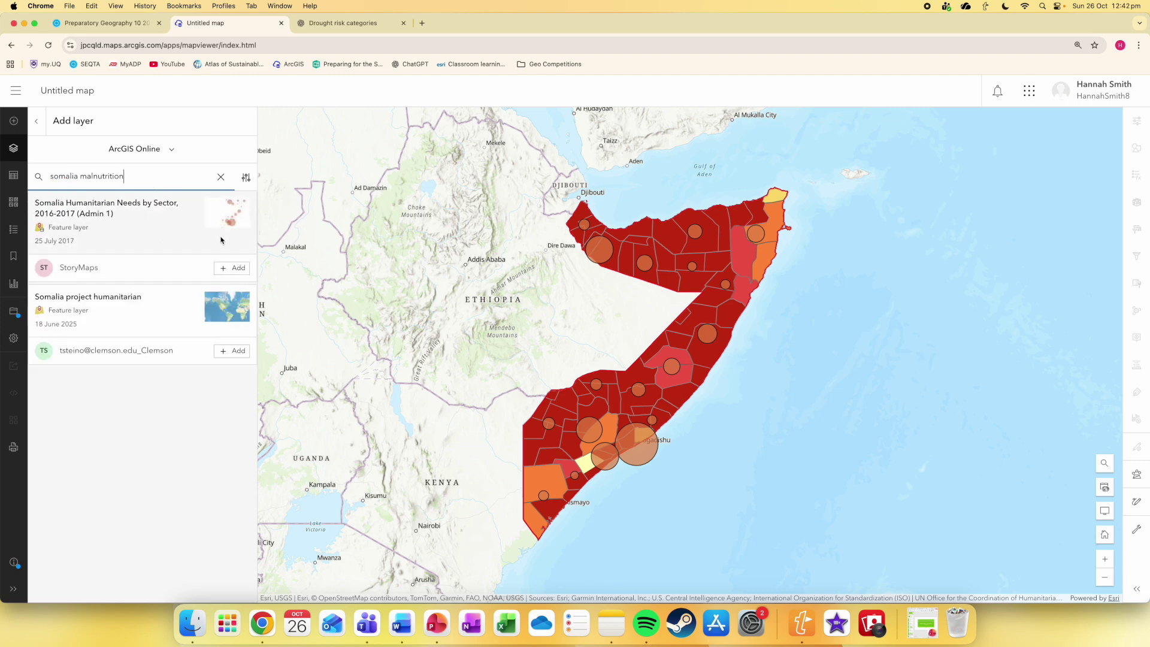
Search for "malnutrition" layers, review the details of 2.2.2 Prevalence of Malnutrition at National Level, and return to the map's layer list.
left_click_drag(136, 178, 48, 177)
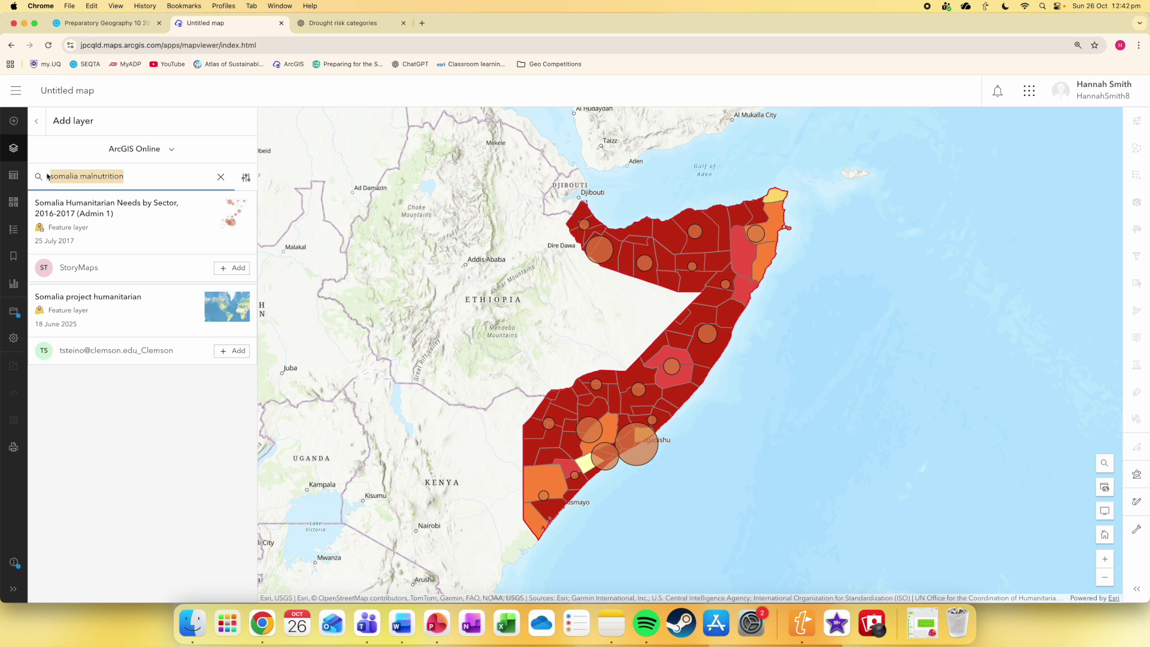
type("malnutrition")
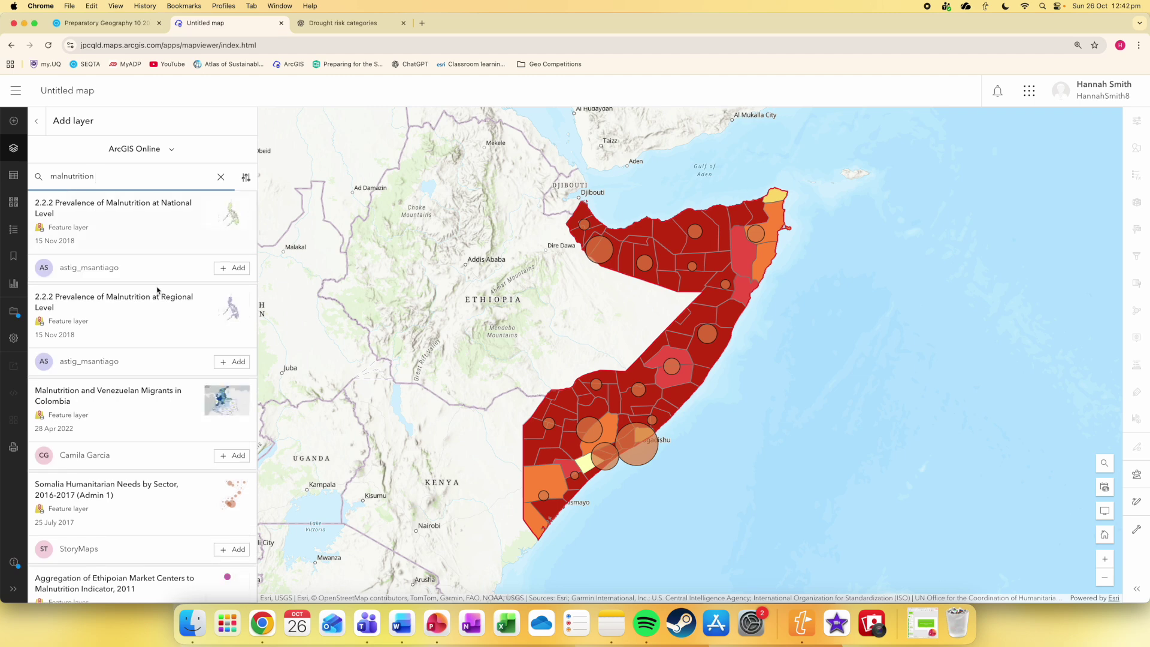
scroll(155, 295, "down", 4)
scroll(152, 299, "up", 4)
left_click(213, 220)
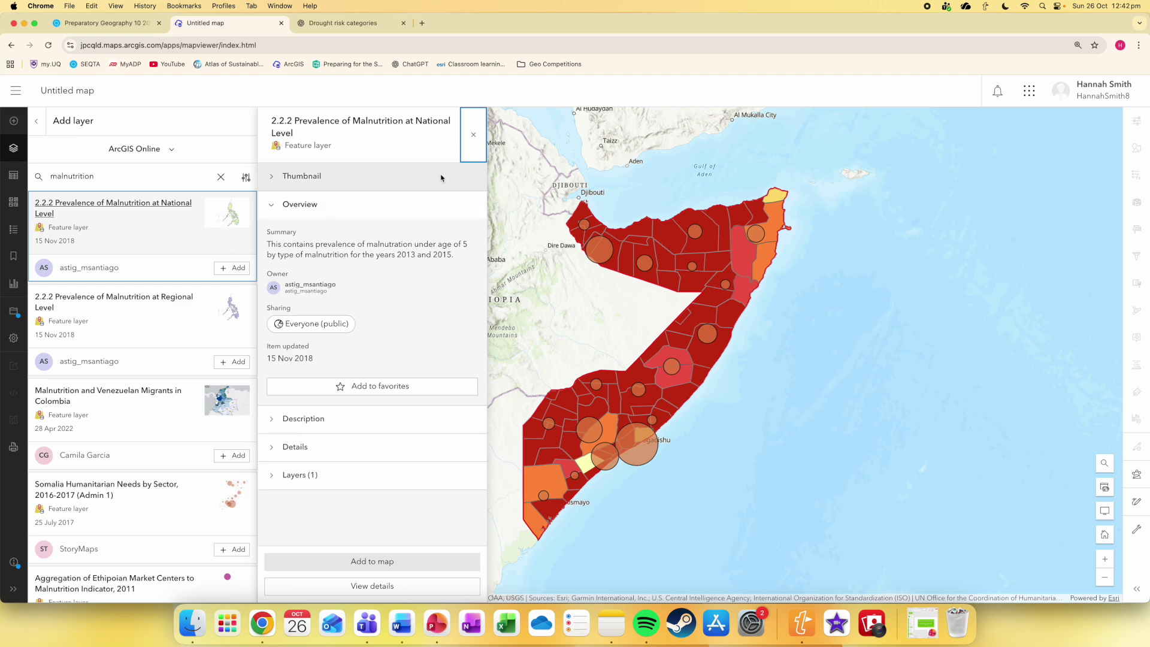
left_click(474, 134)
left_click(37, 121)
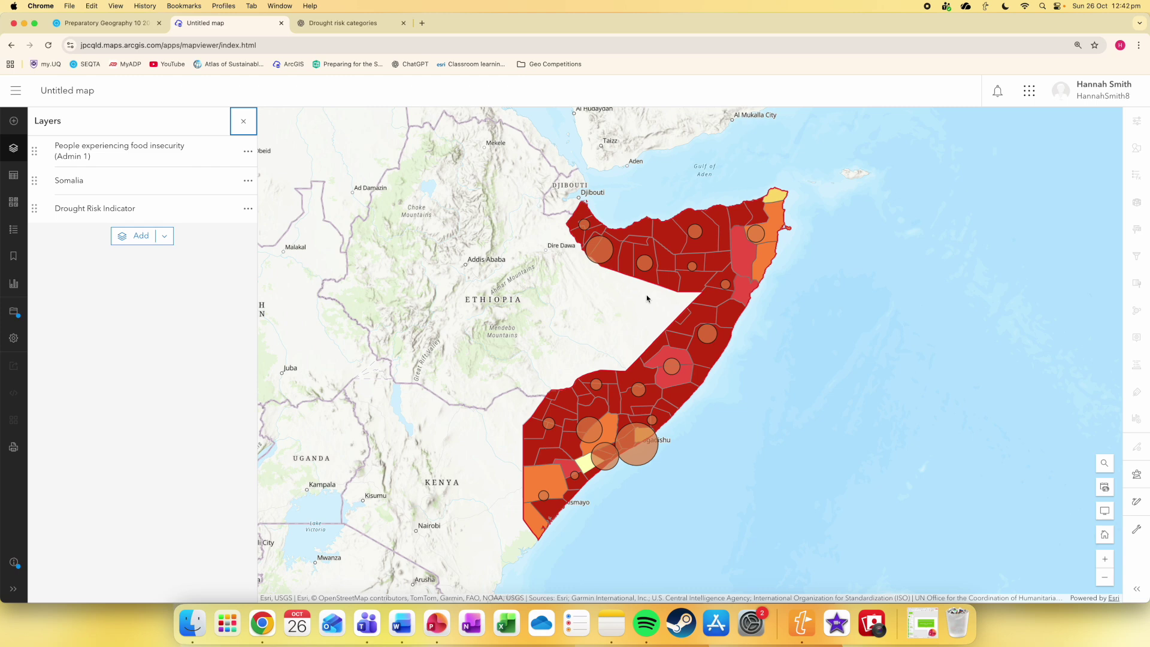
key("super+shift+5")
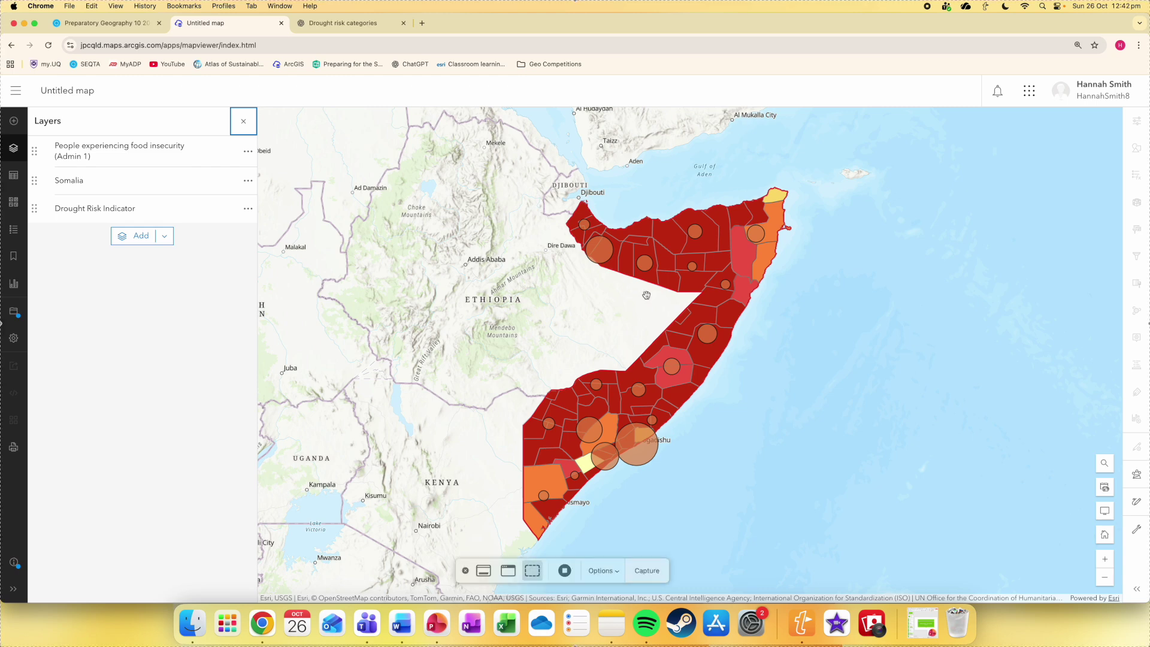